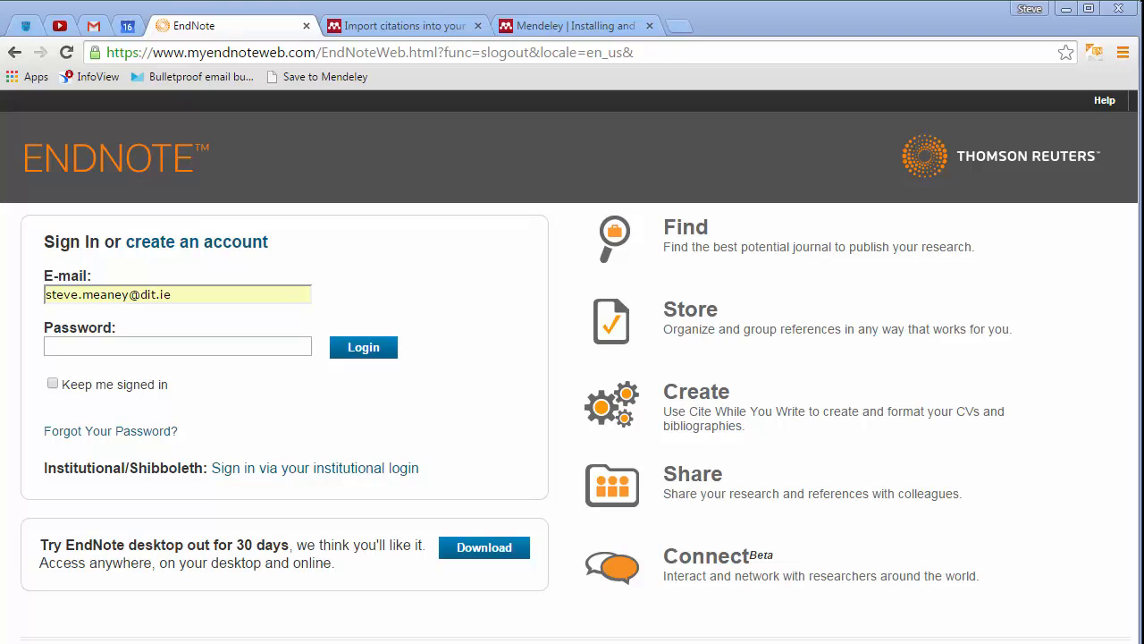
Sign in to EndNote Web by entering the account password, then dismiss the Connect Beta prompt
click(300, 345)
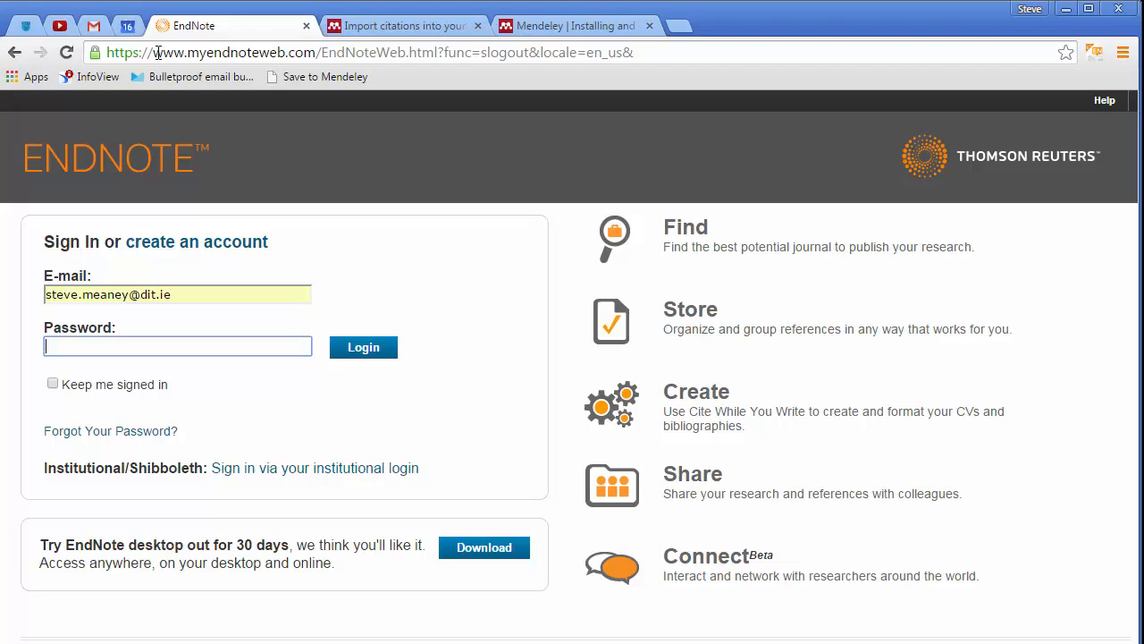
drag(155, 53, 315, 53)
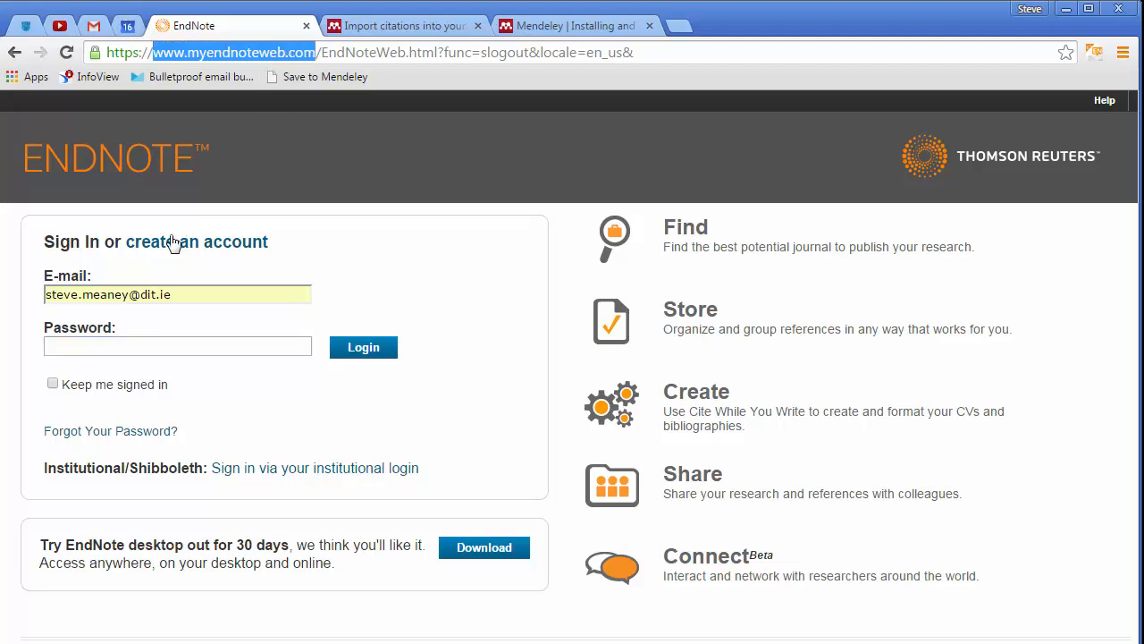
click(145, 348)
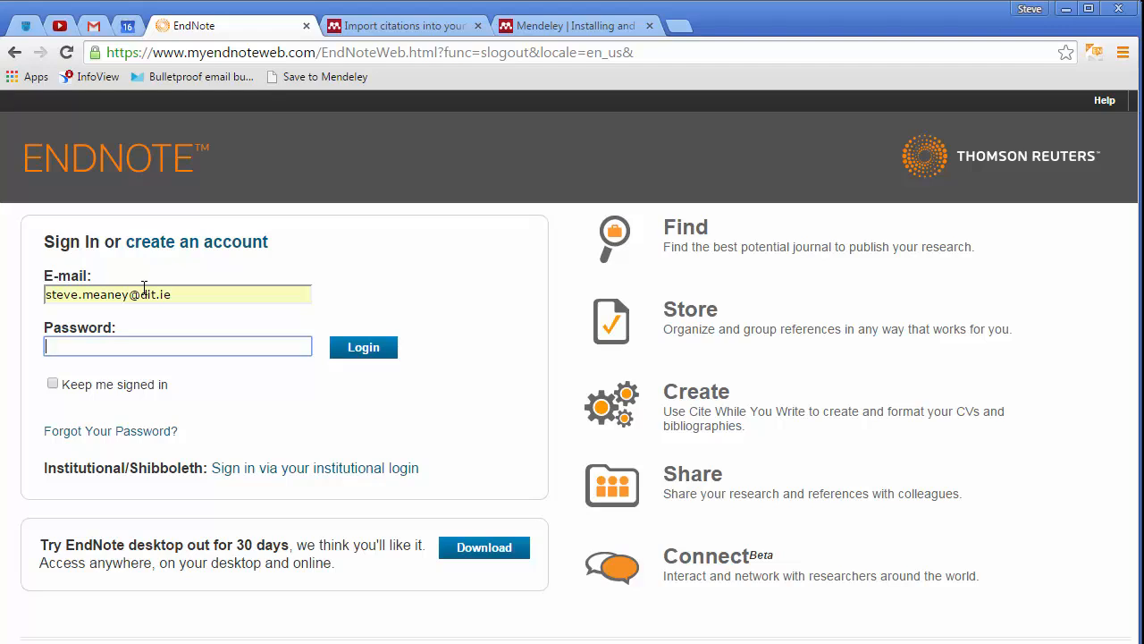
text(••••••••••••••)
click(370, 355)
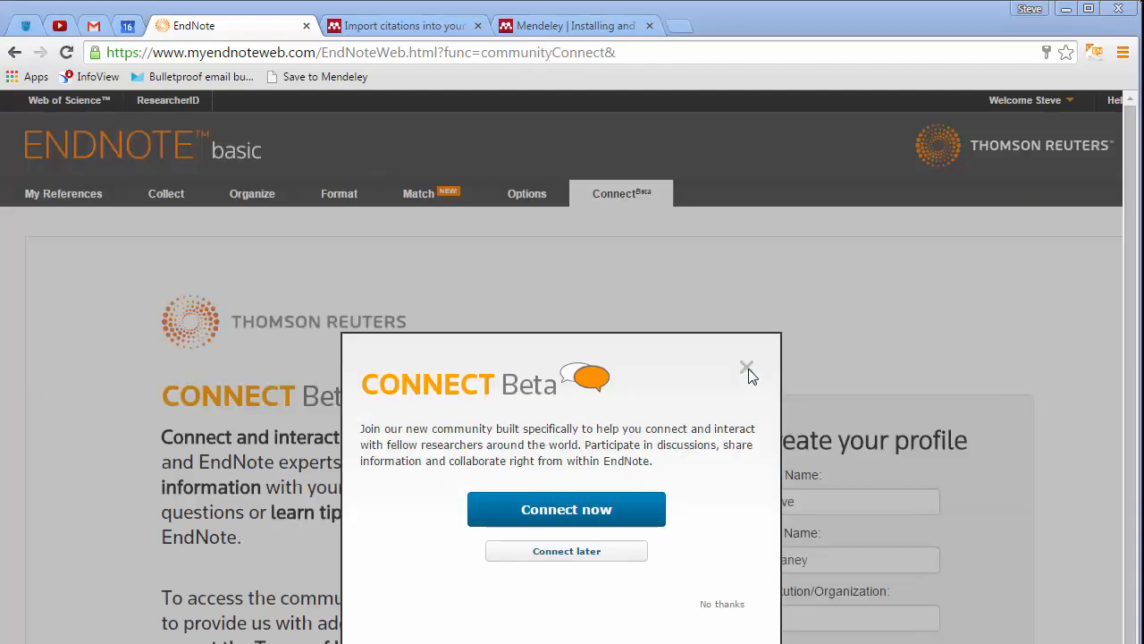
click(749, 374)
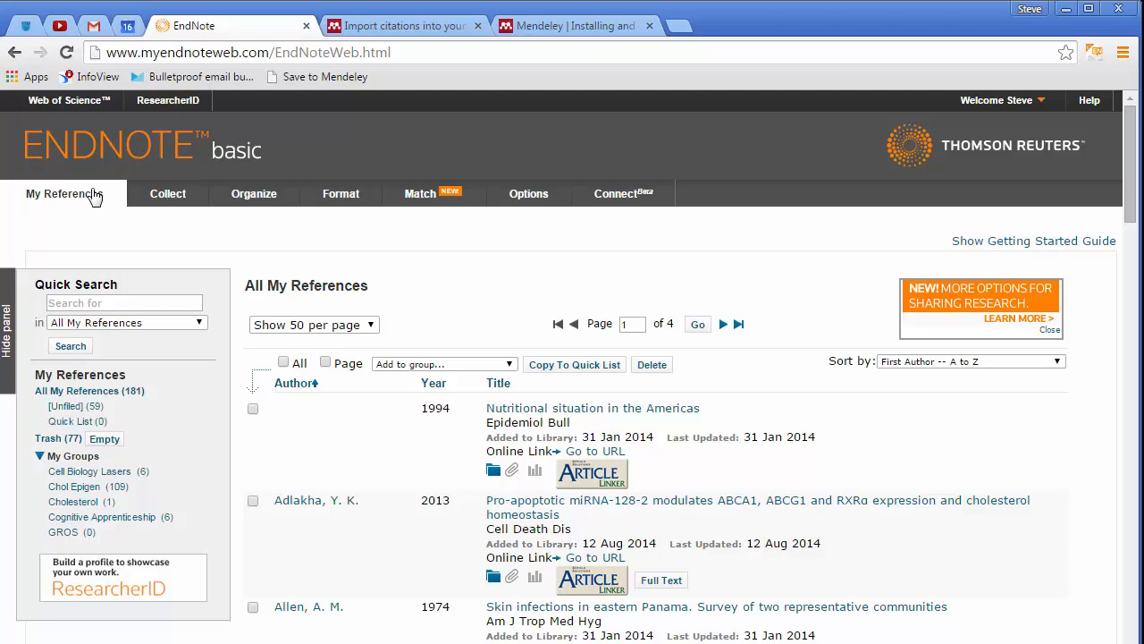
Open Online Search under Collect and review the available and favorite database connections
mouse_move(157, 208)
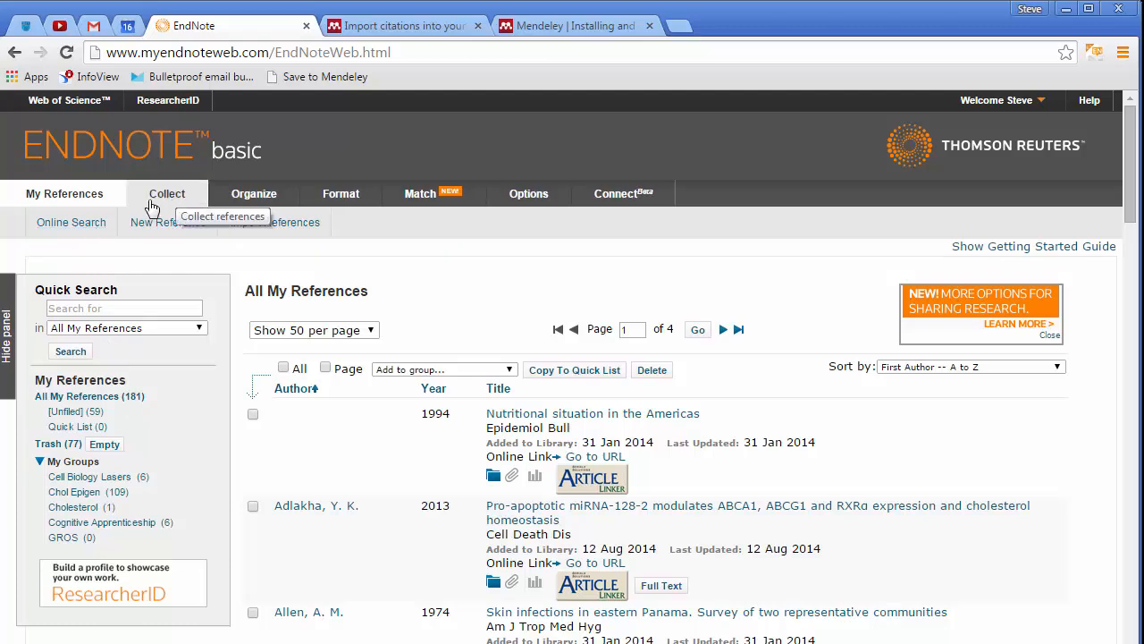
click(73, 229)
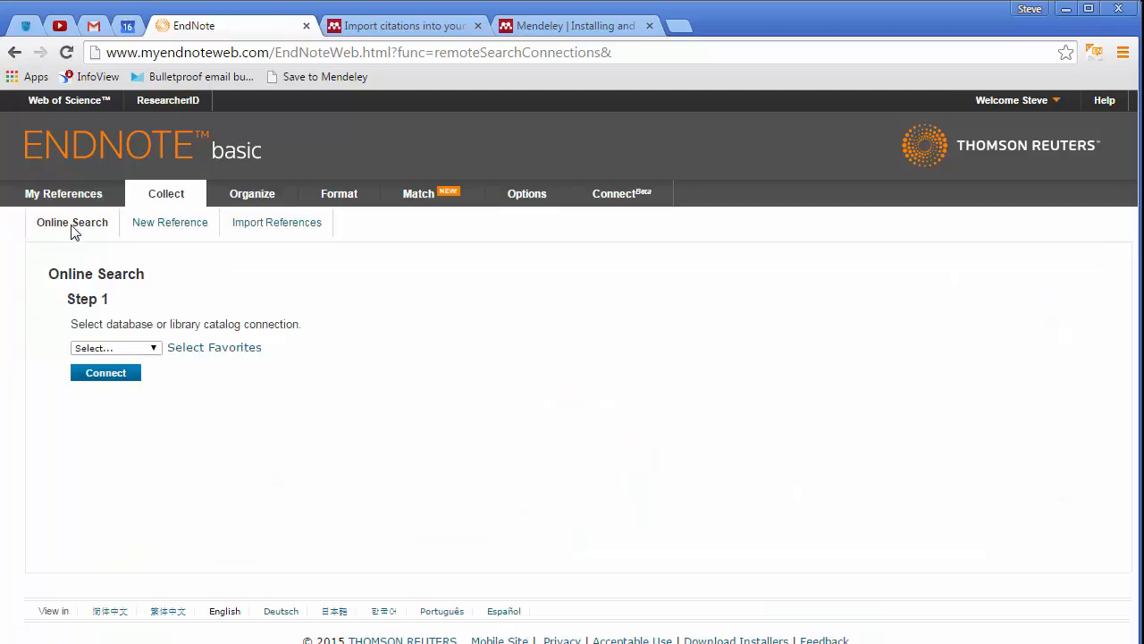
click(152, 349)
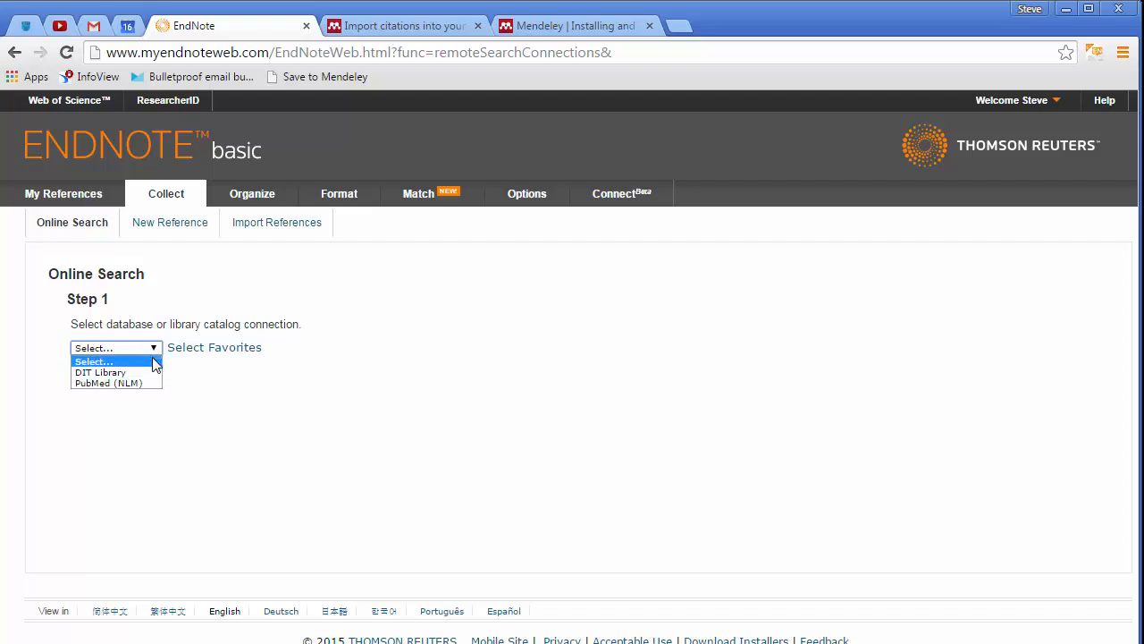
click(200, 421)
click(206, 351)
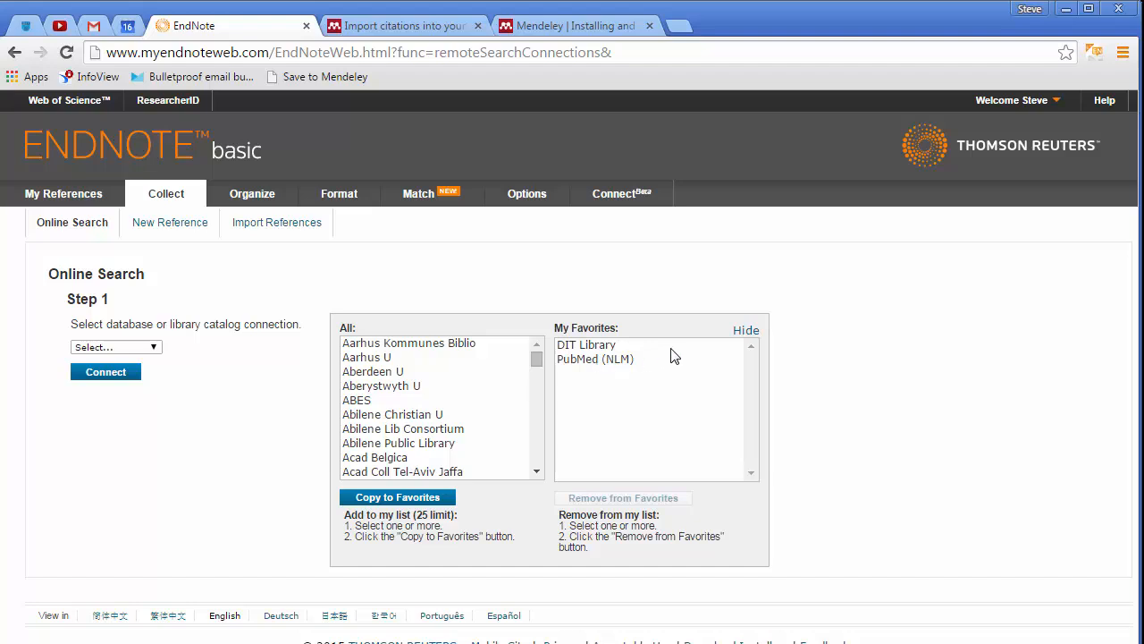
click(745, 331)
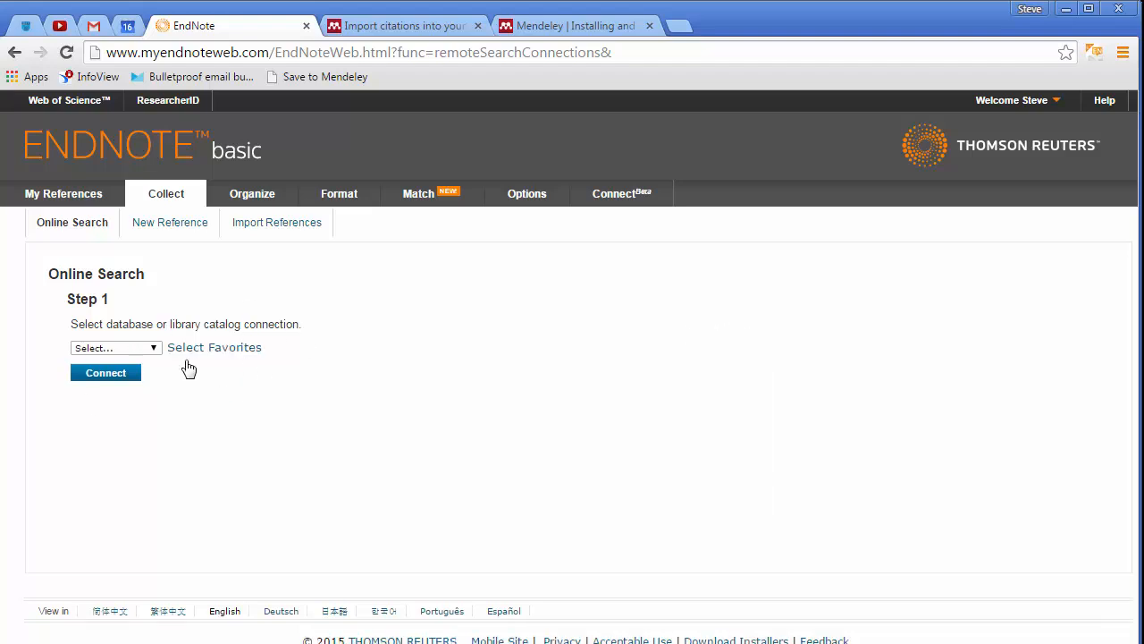
Connect to PubMed (NLM) as the online search database
click(131, 349)
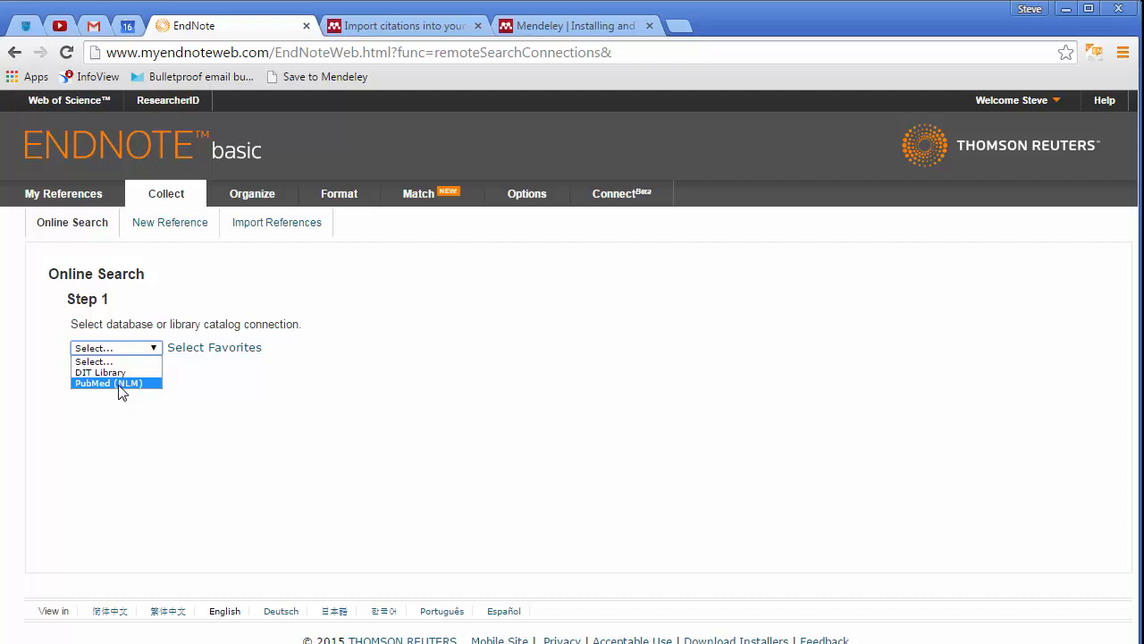
click(122, 384)
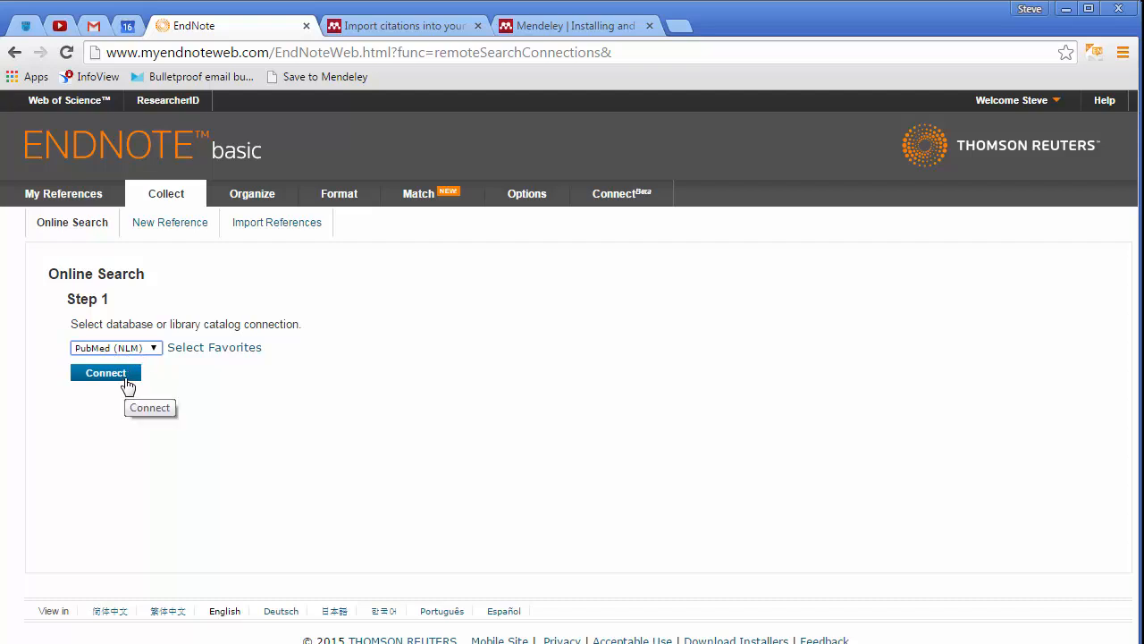
click(128, 382)
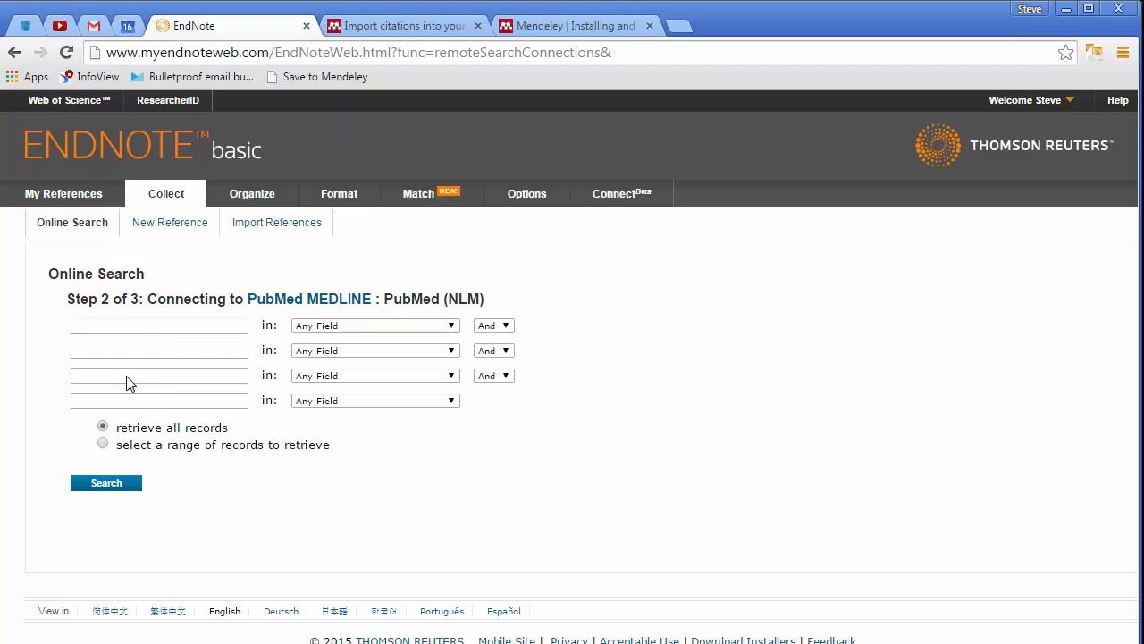
Enter brain cholesterol as the first search term, searched in Any Field
click(149, 327)
text(brain cholesterol)
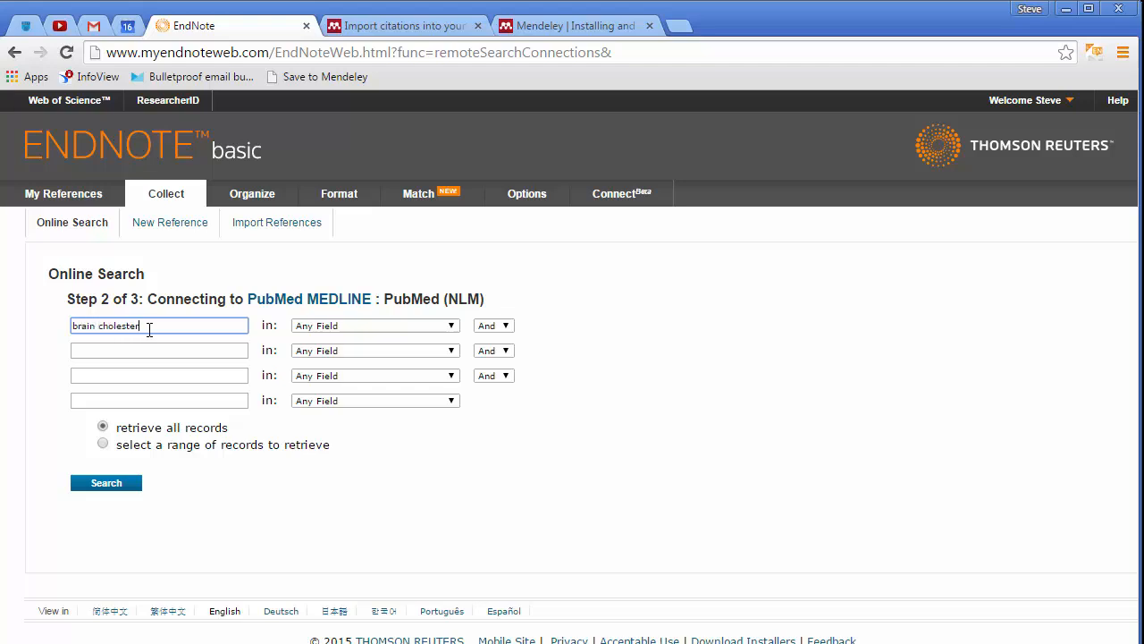
key(Tab)
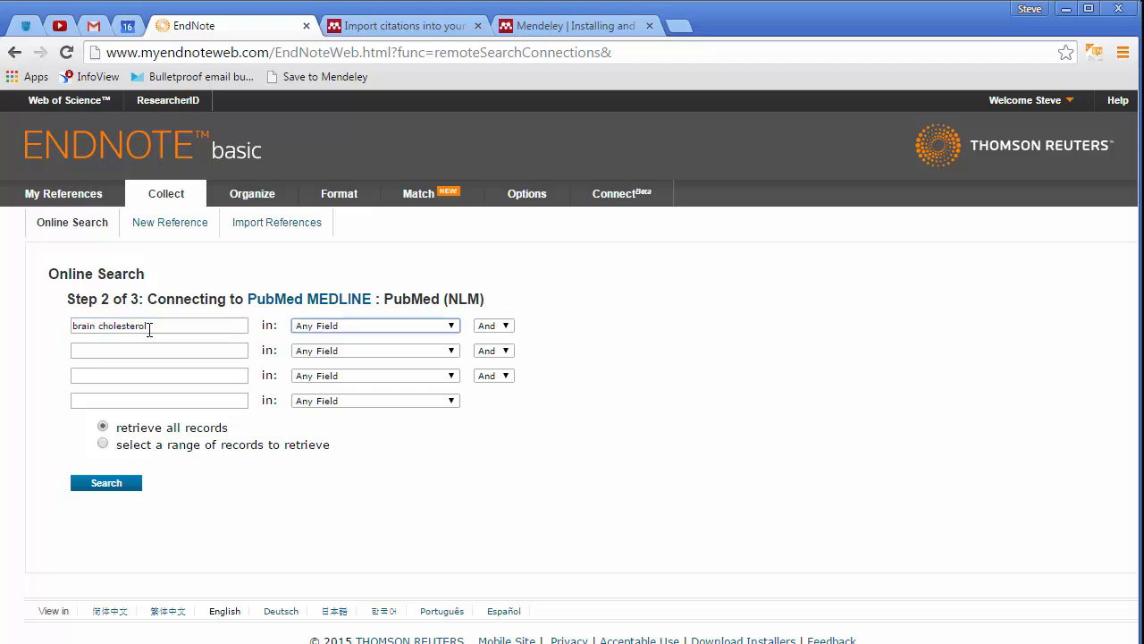
click(323, 329)
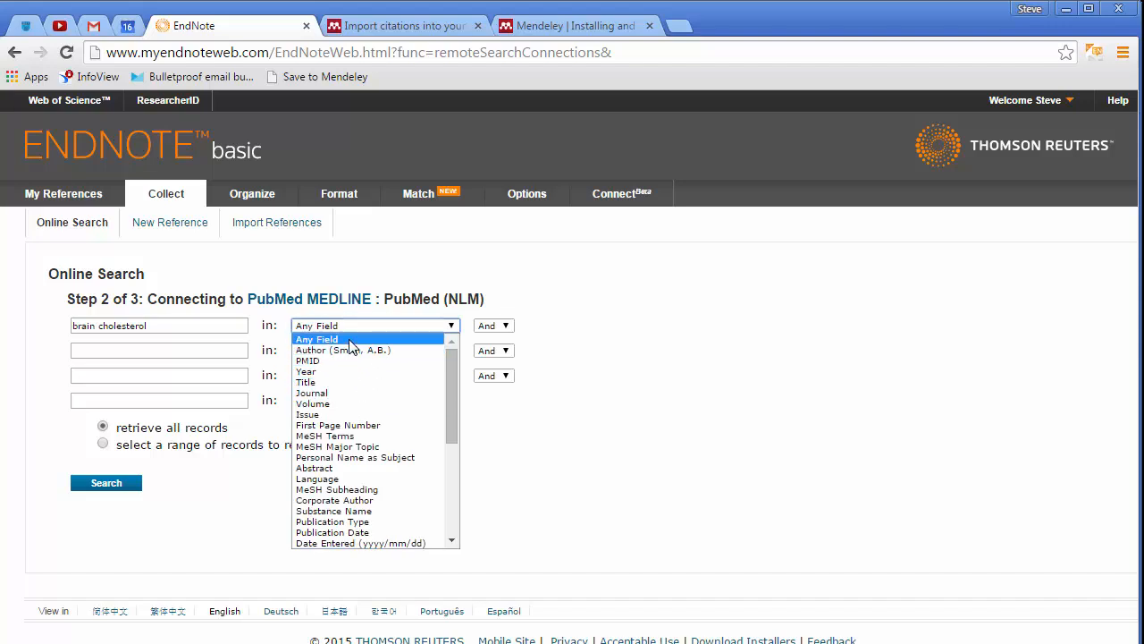
click(349, 340)
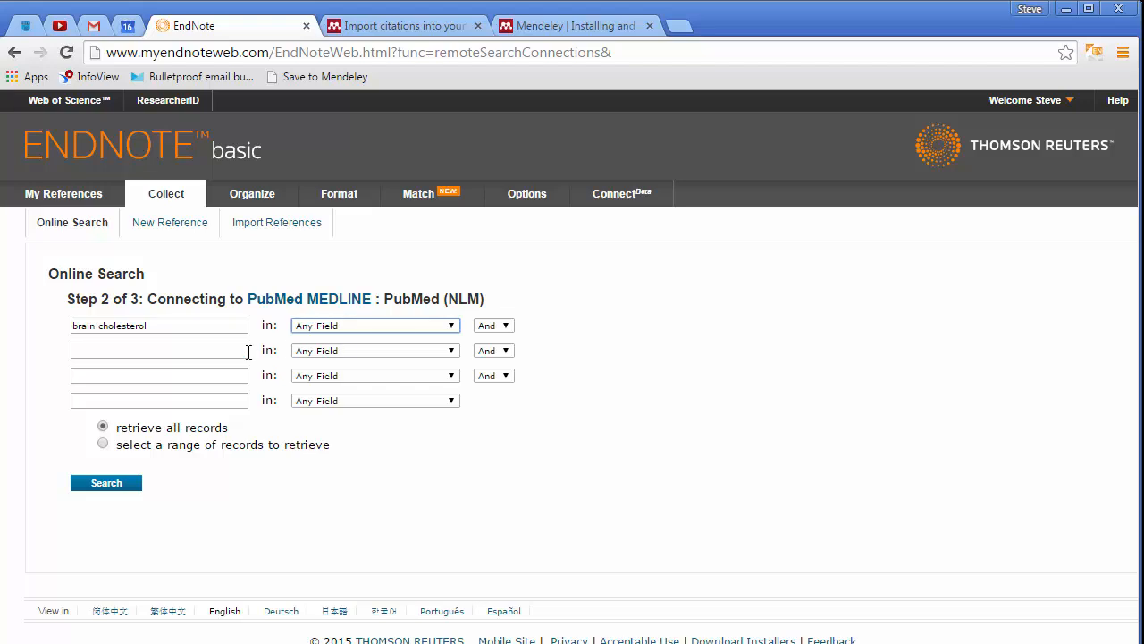
Set the second search row to the Year field with the value 2015
click(311, 353)
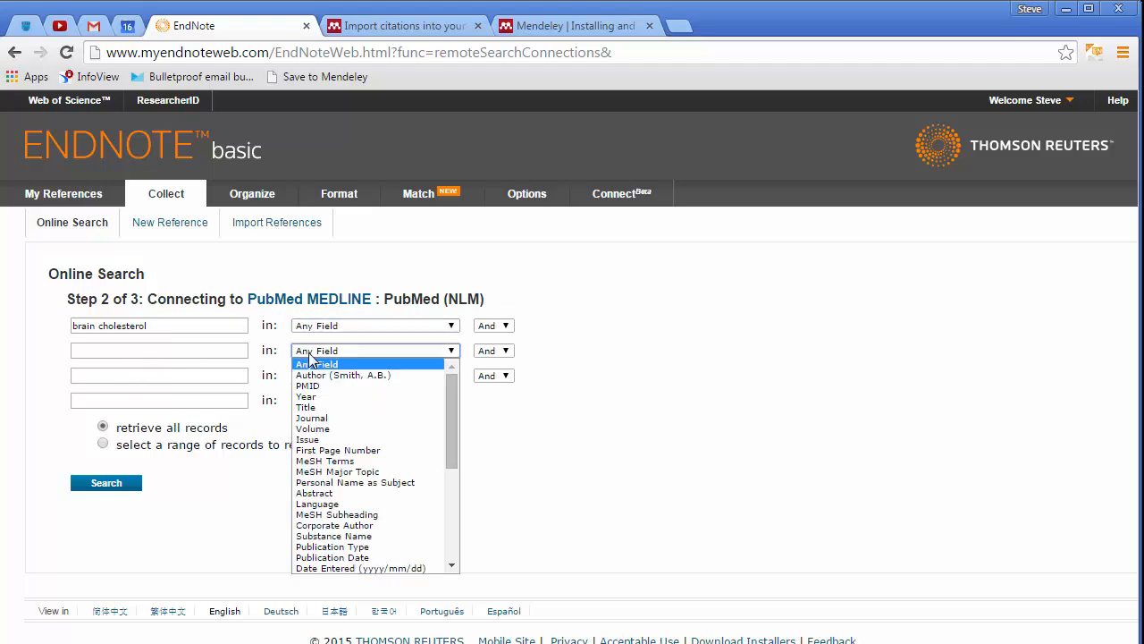
click(330, 398)
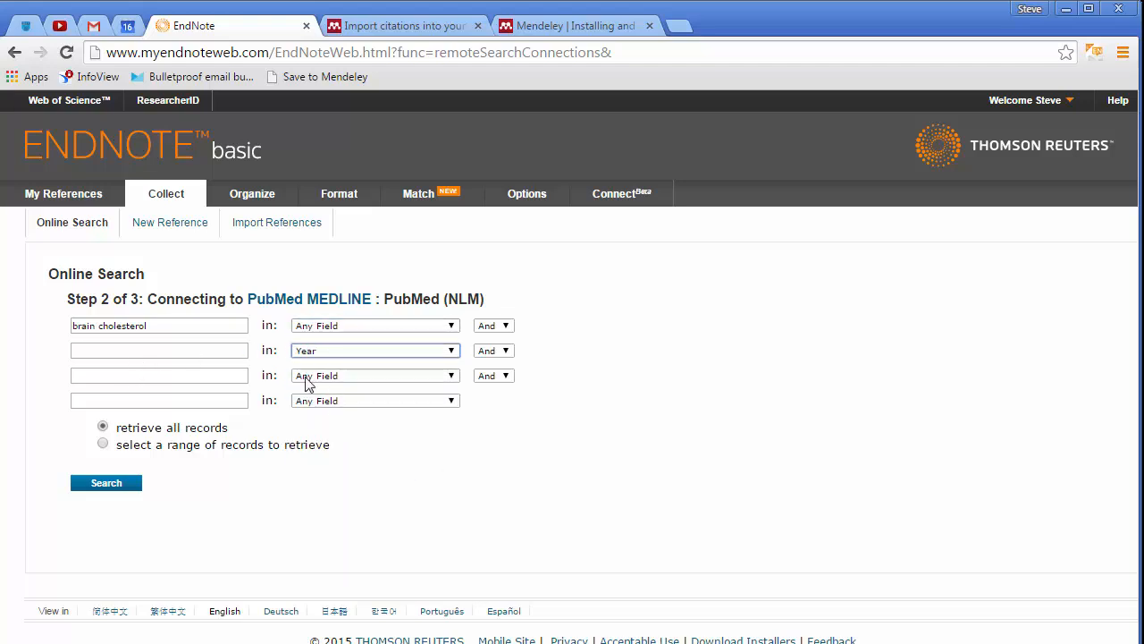
click(226, 357)
text(2015)
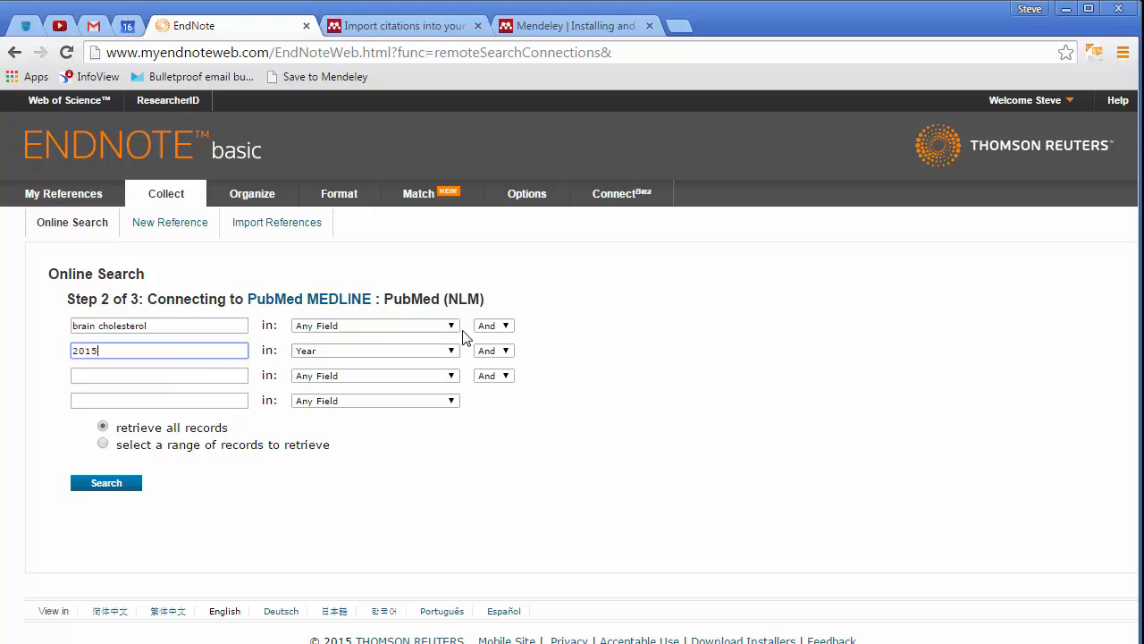
Keep the And operator between the terms and run the PubMed search
click(495, 328)
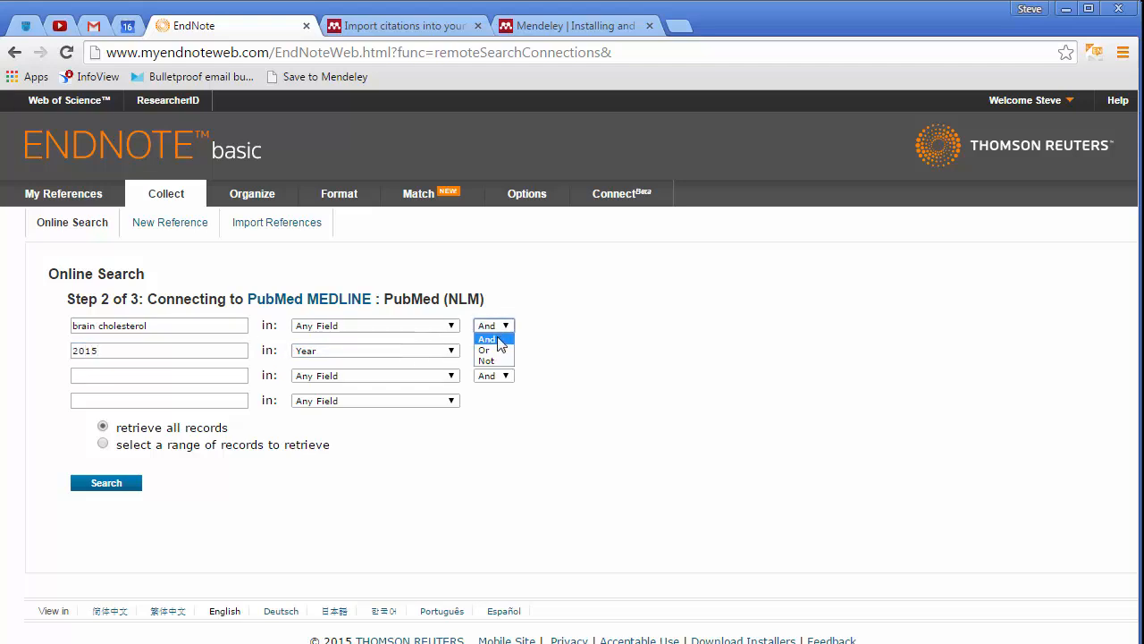
click(569, 343)
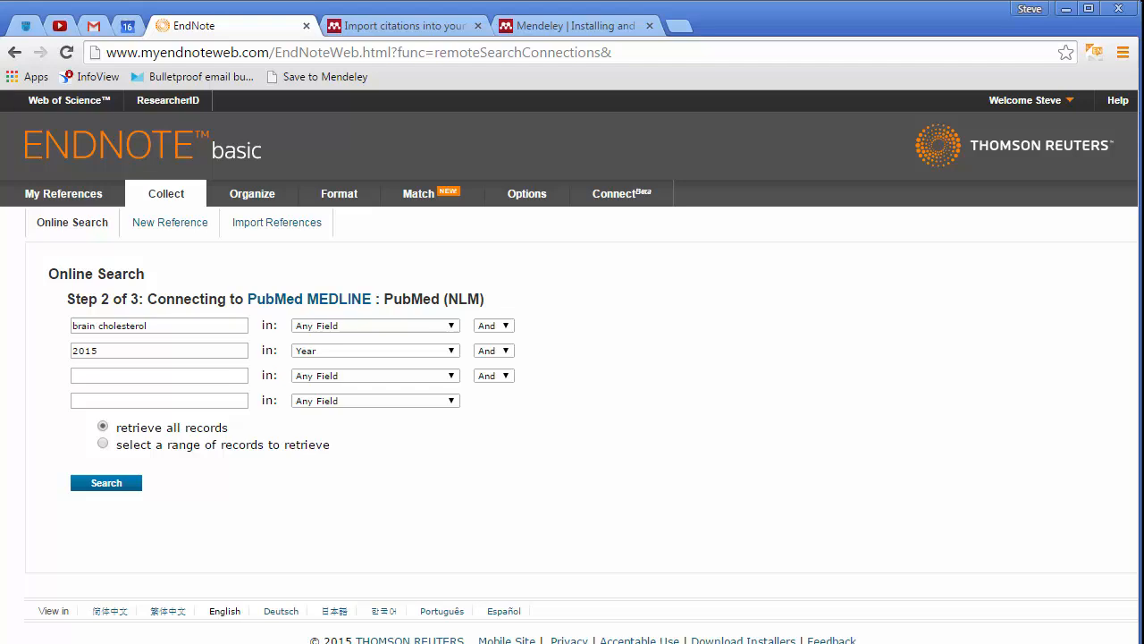
click(105, 483)
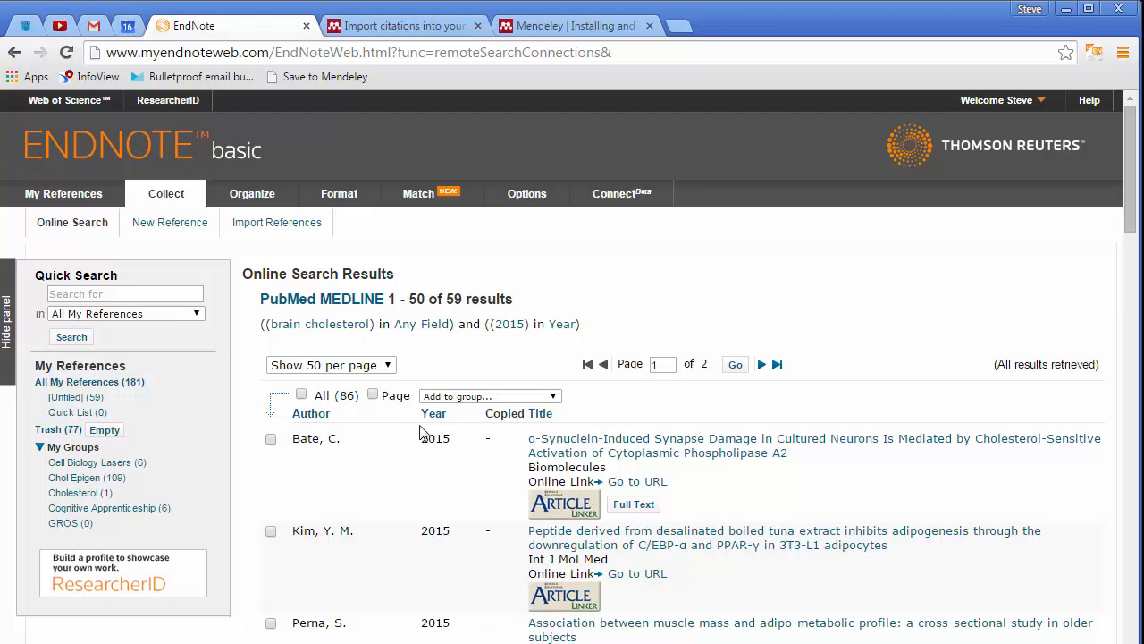
scroll(421, 433, down, 4)
scroll(421, 433, down, 3)
scroll(421, 434, up, 6)
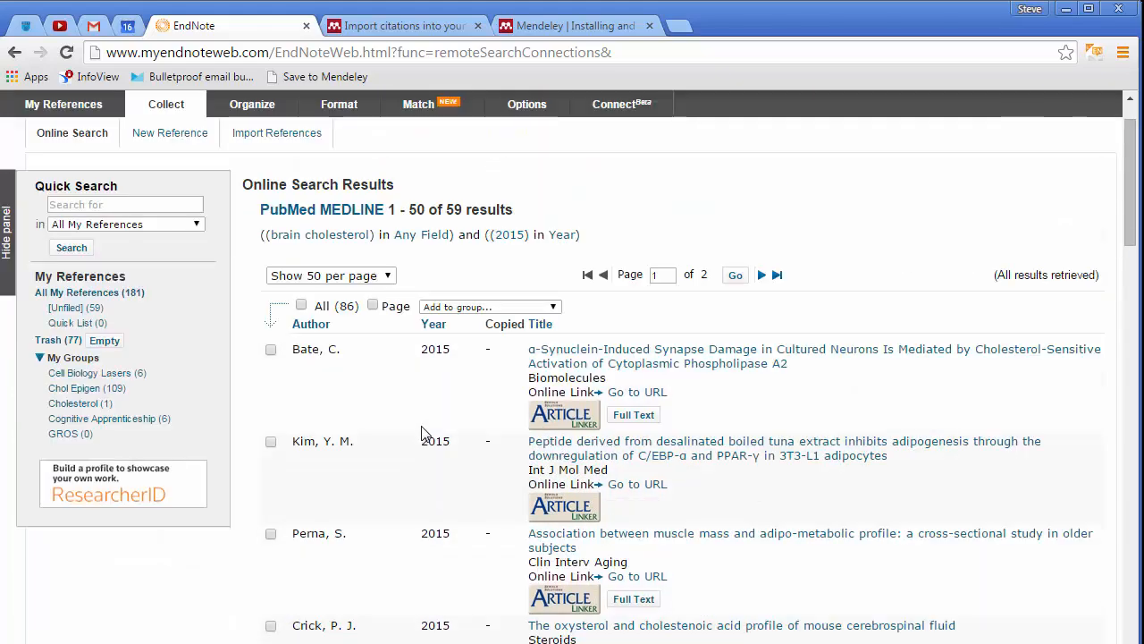
click(272, 349)
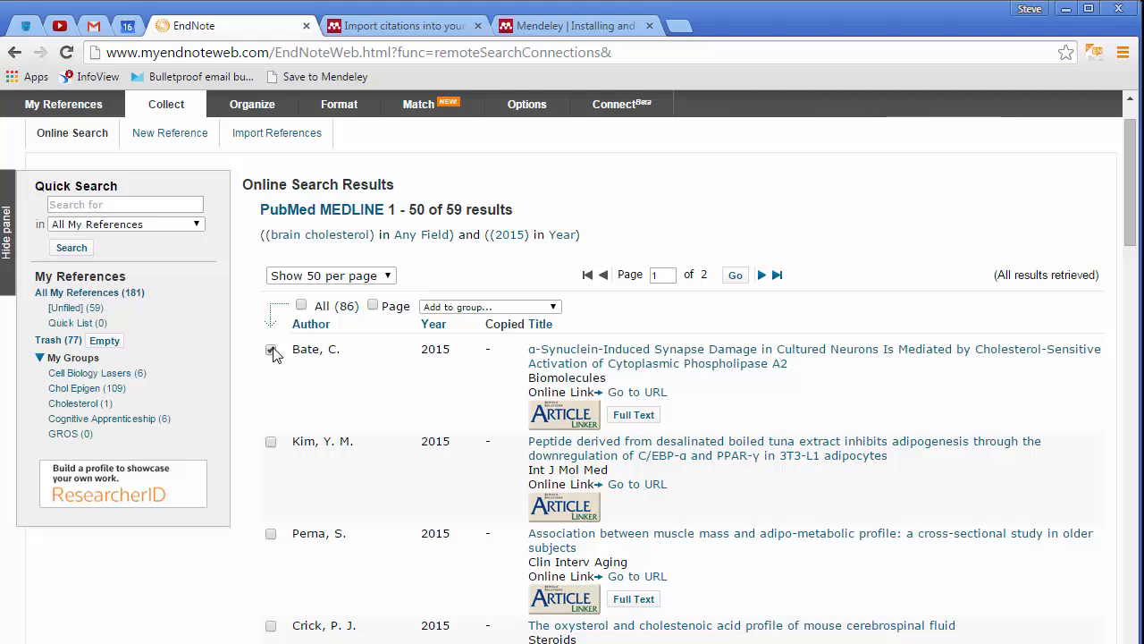
click(487, 307)
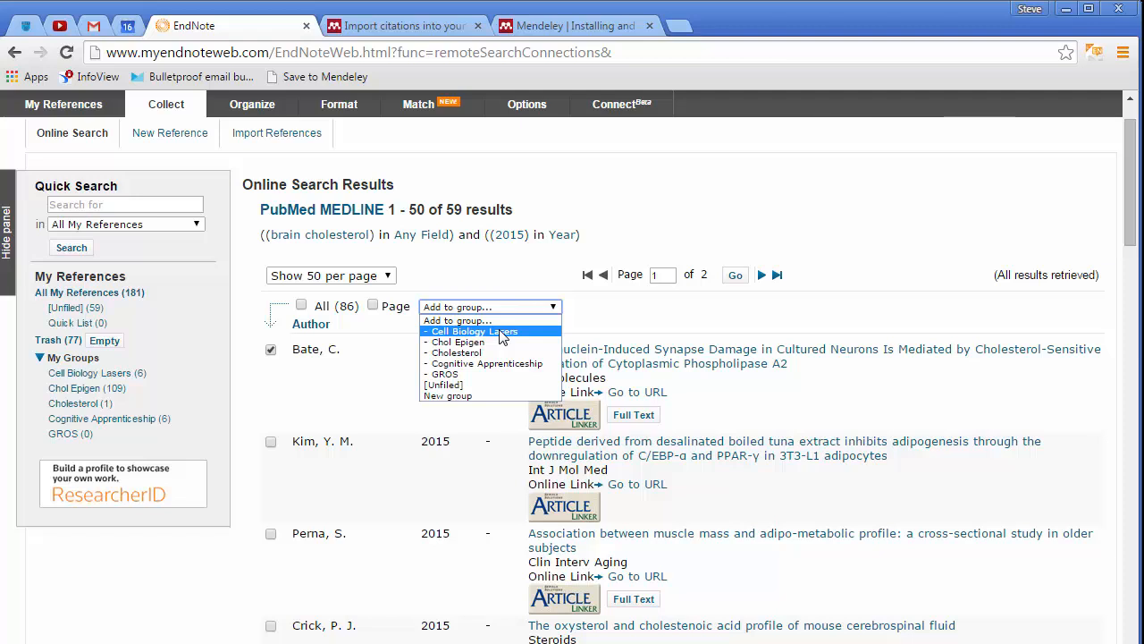
click(490, 395)
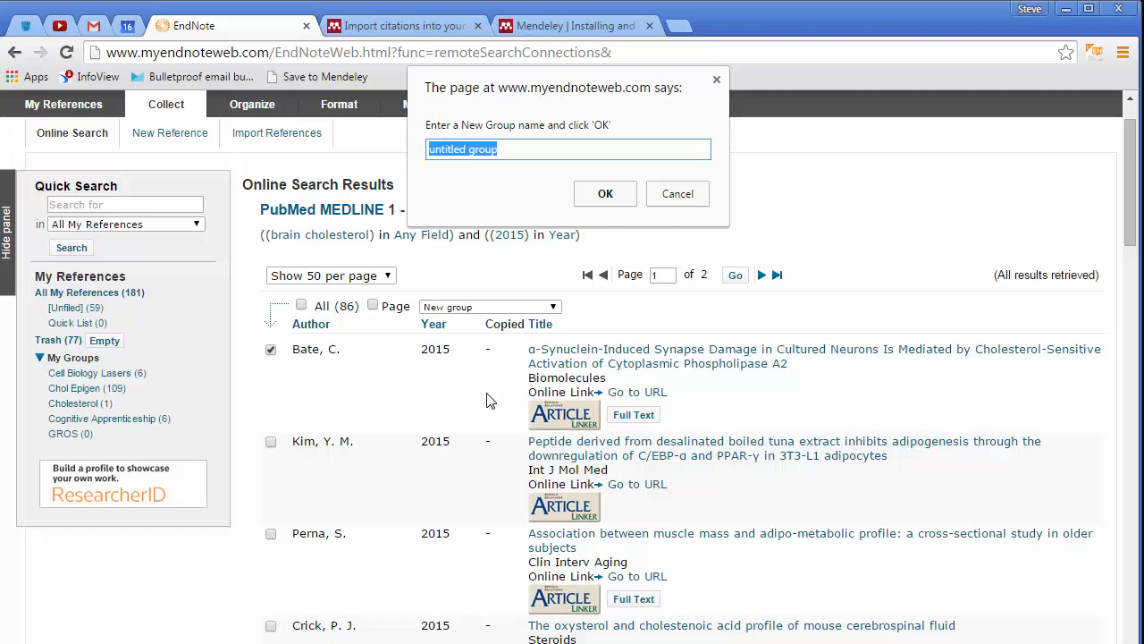
text(Traiing)
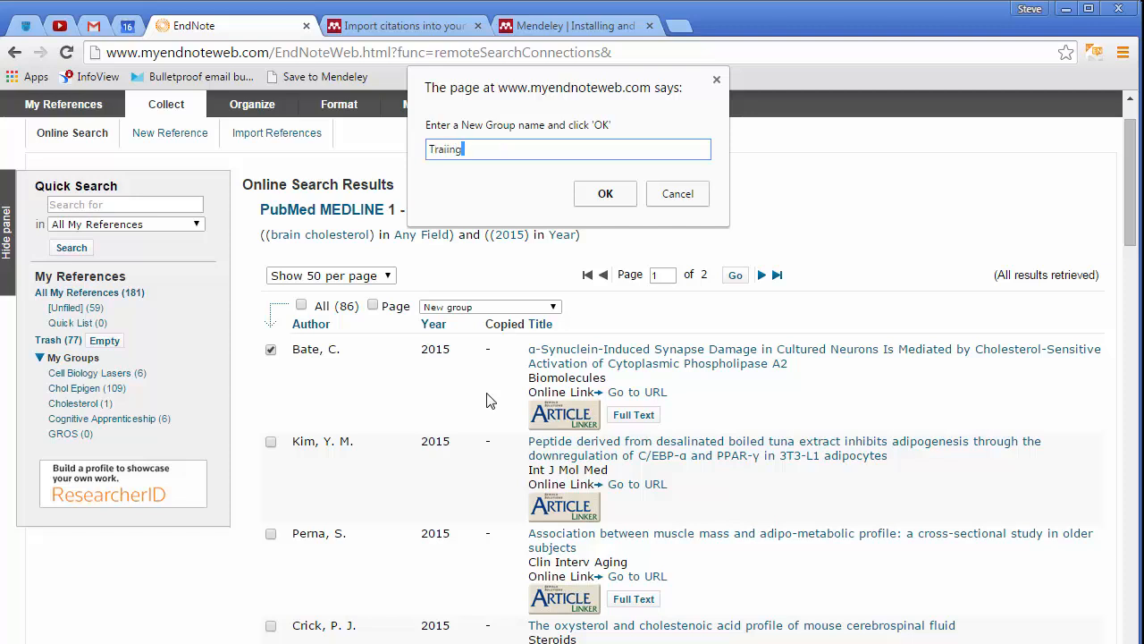
key(ctrl+a)
text(Training)
click(616, 198)
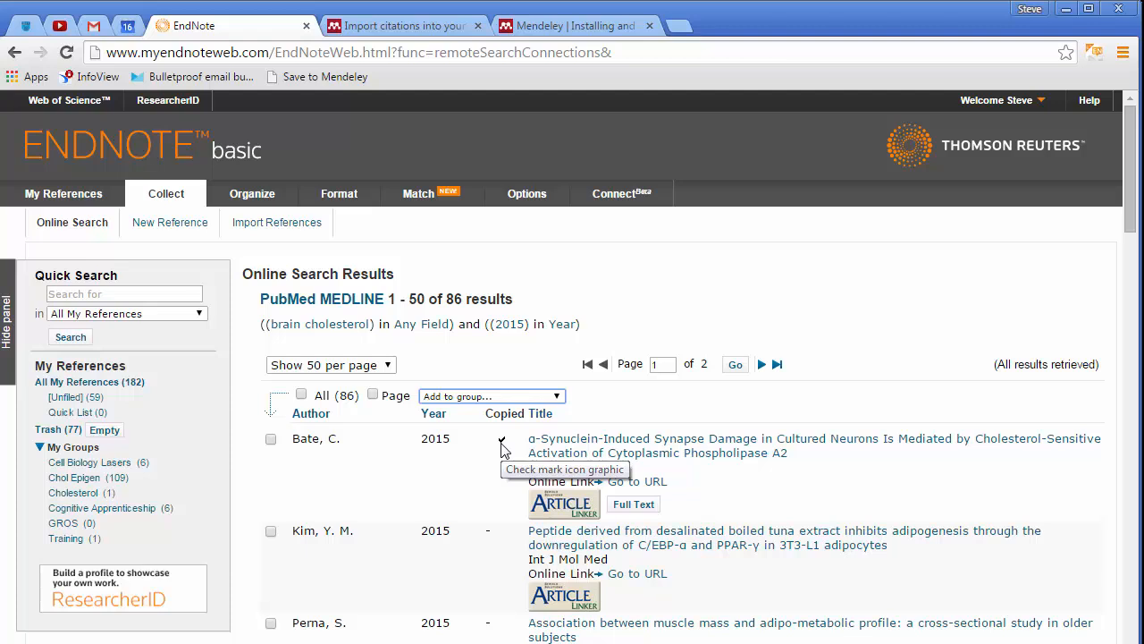
click(77, 546)
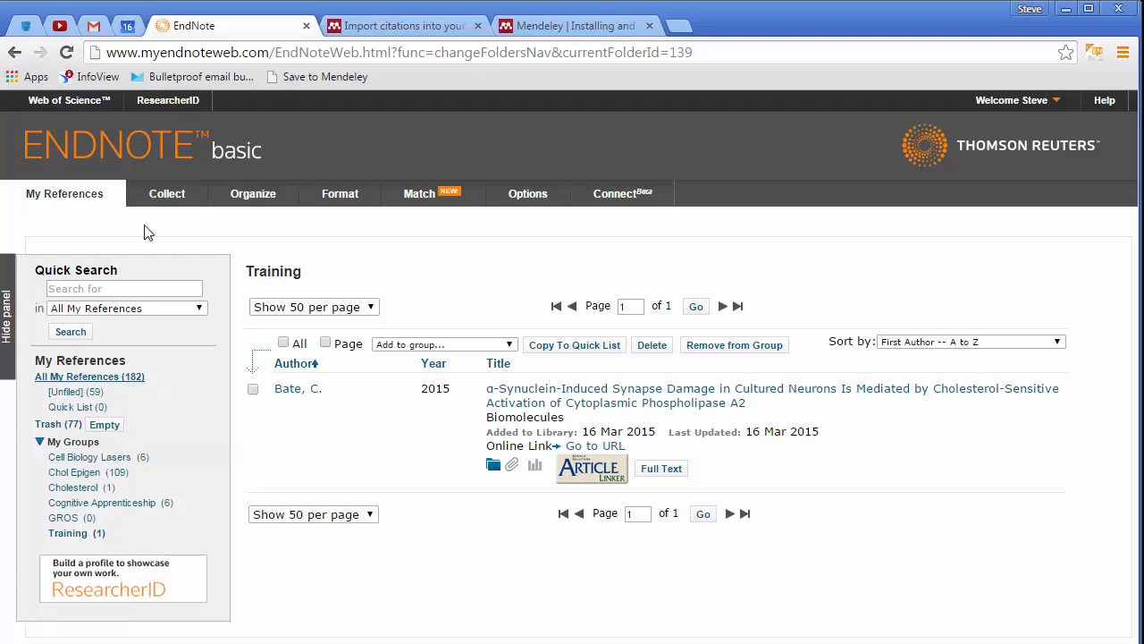
Add the Brown, J.S. and Baldwin, J.D. unfiled references to the Training group
mouse_move(167, 198)
click(93, 393)
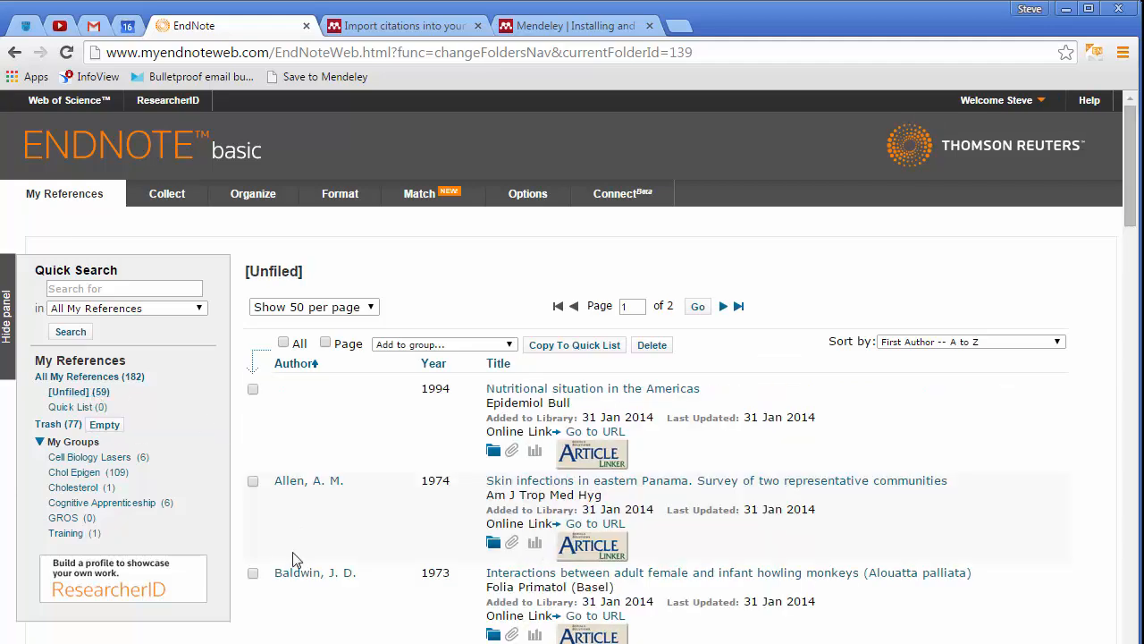
scroll(293, 559, down, 4)
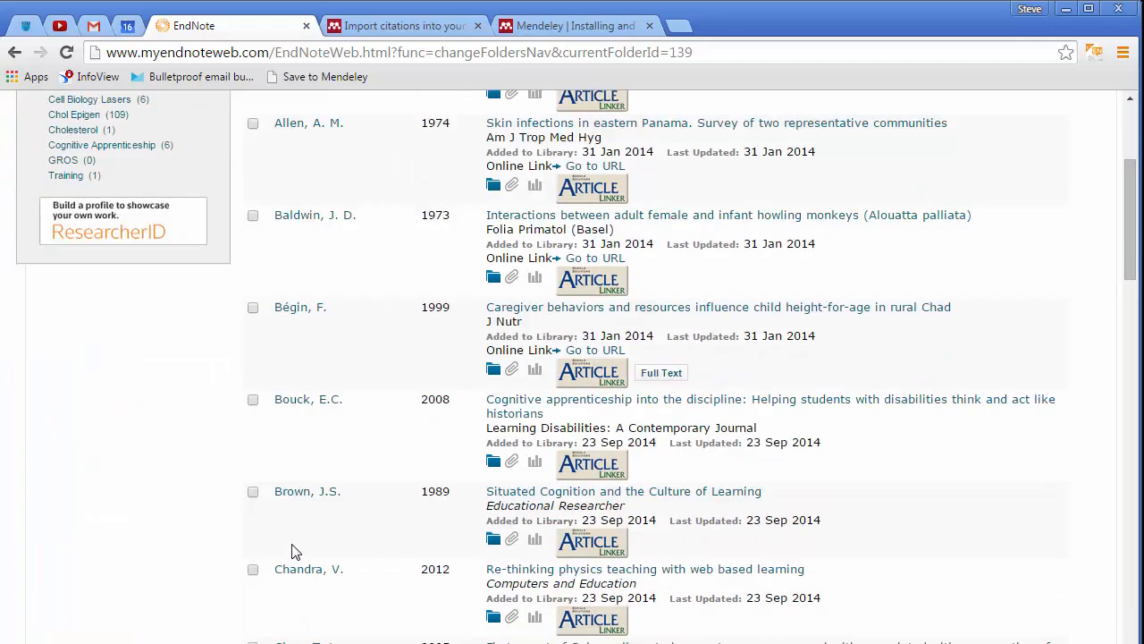
click(253, 492)
click(253, 215)
scroll(281, 606, up, 4)
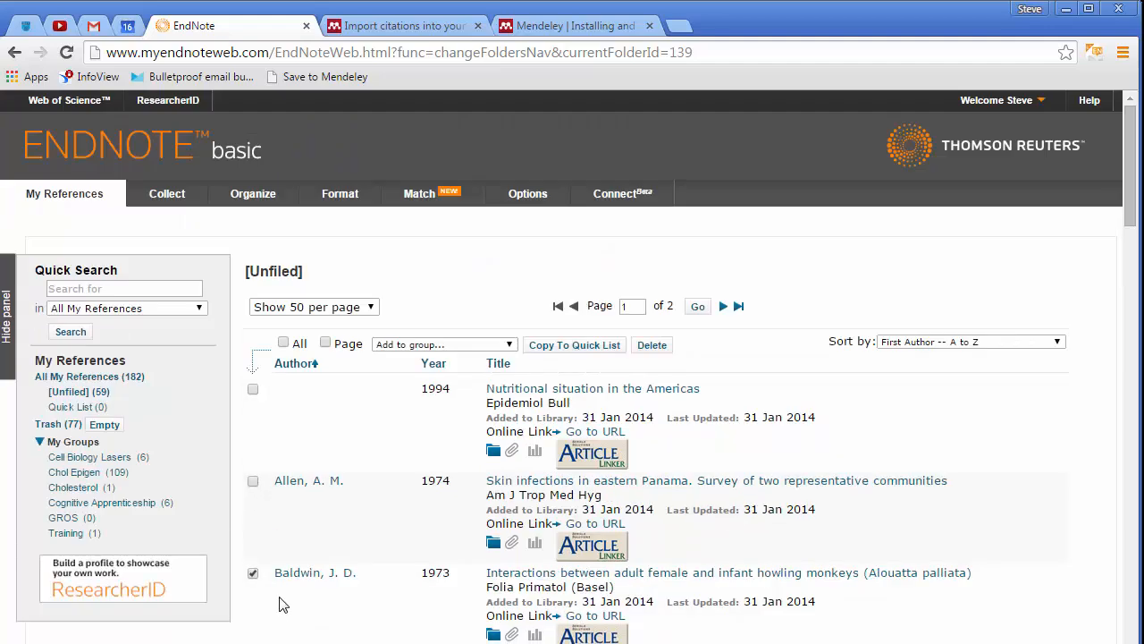
click(396, 344)
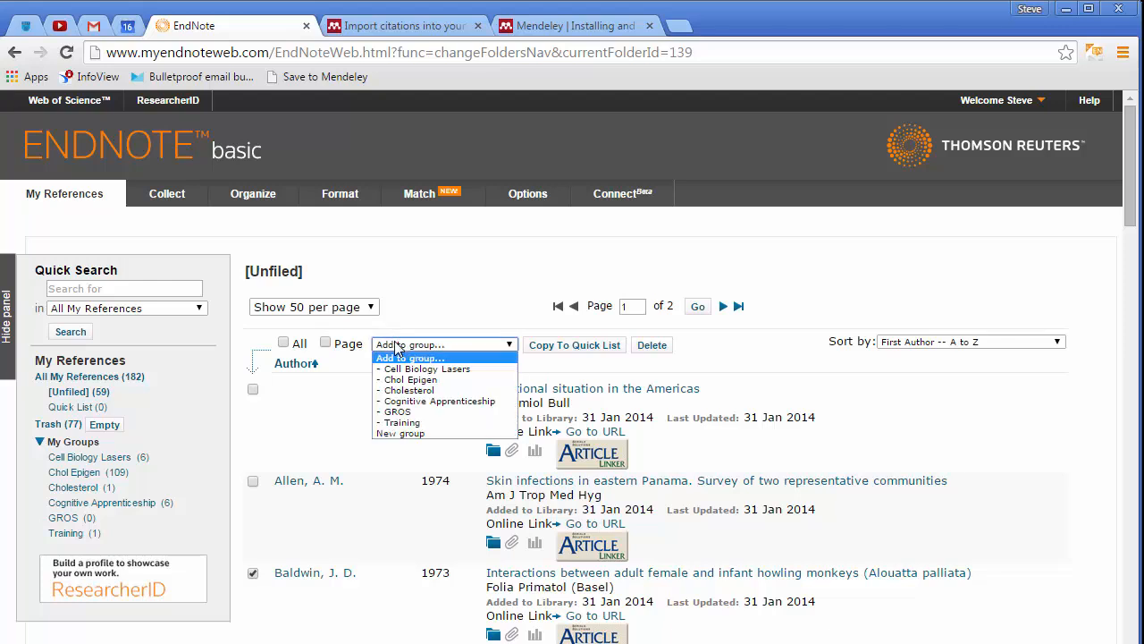
click(425, 429)
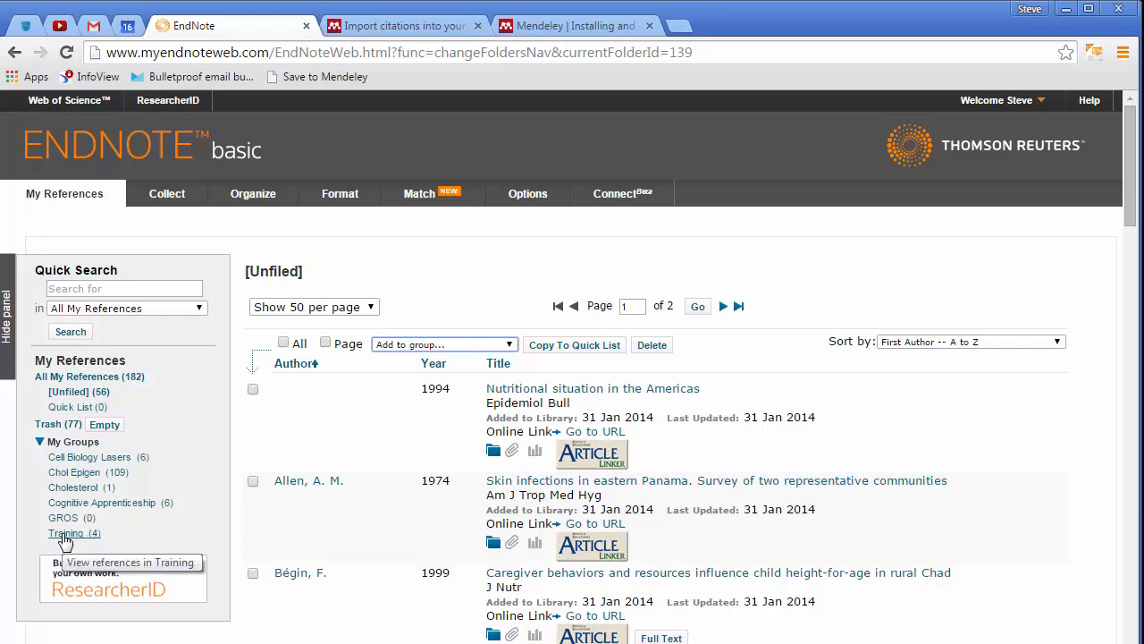
Open the Training group and inspect the Baldwin, J. D. reference's group membership and file attachments
click(75, 536)
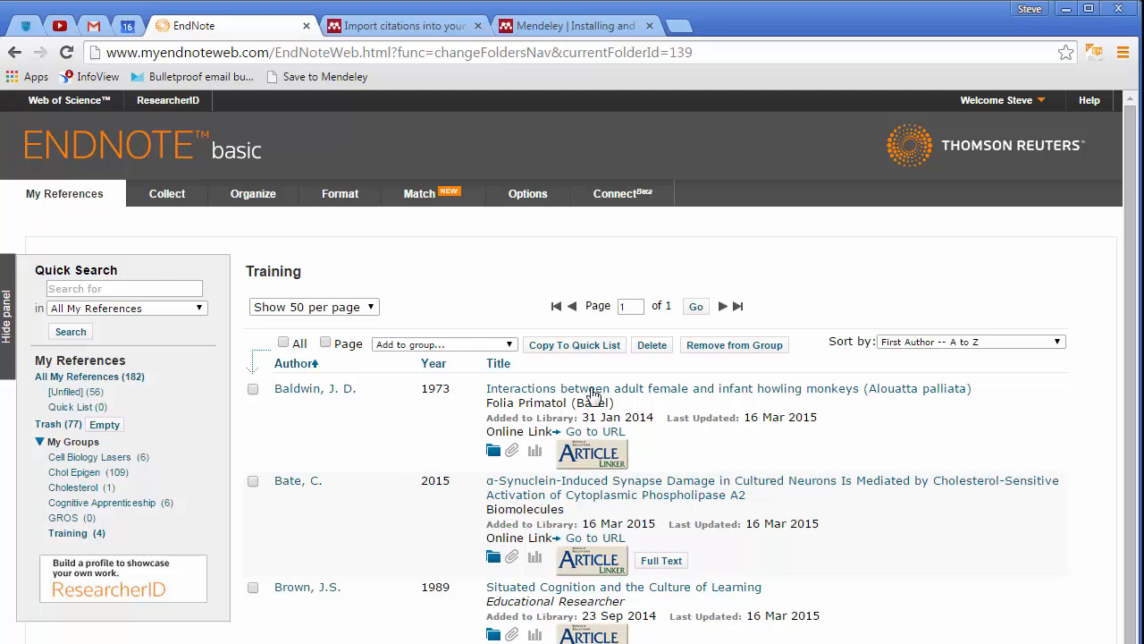
click(494, 452)
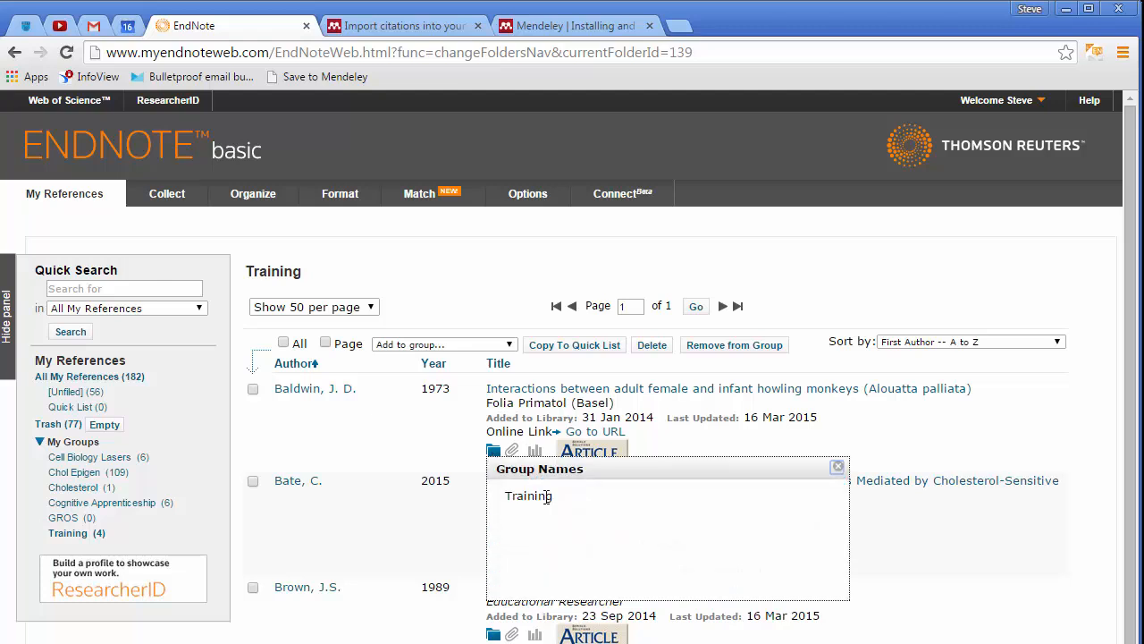
click(837, 467)
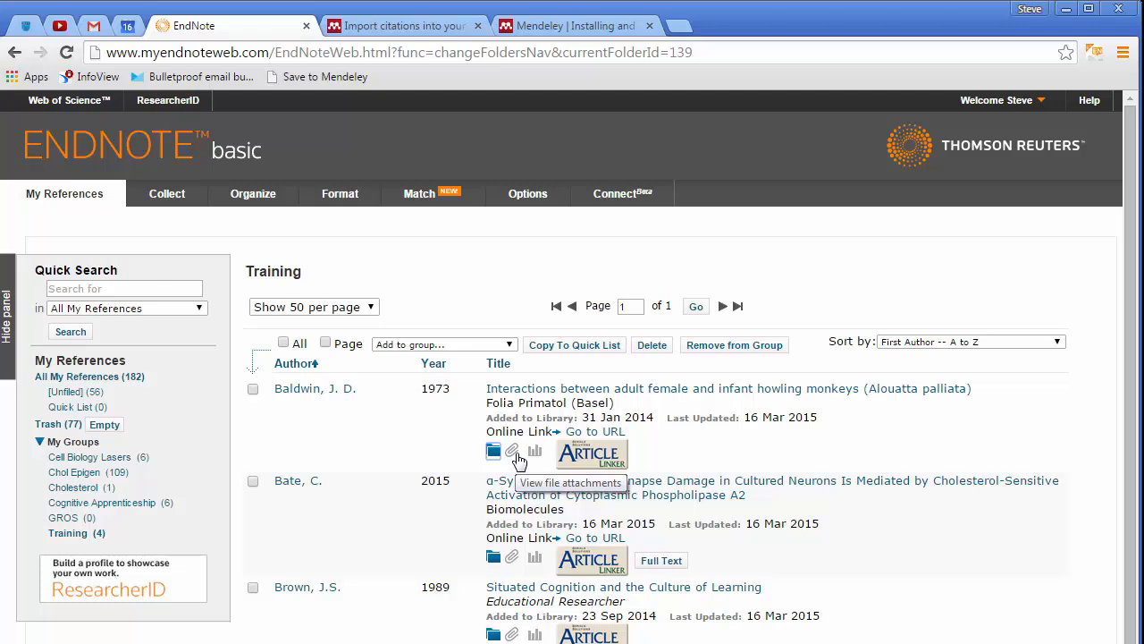
click(516, 453)
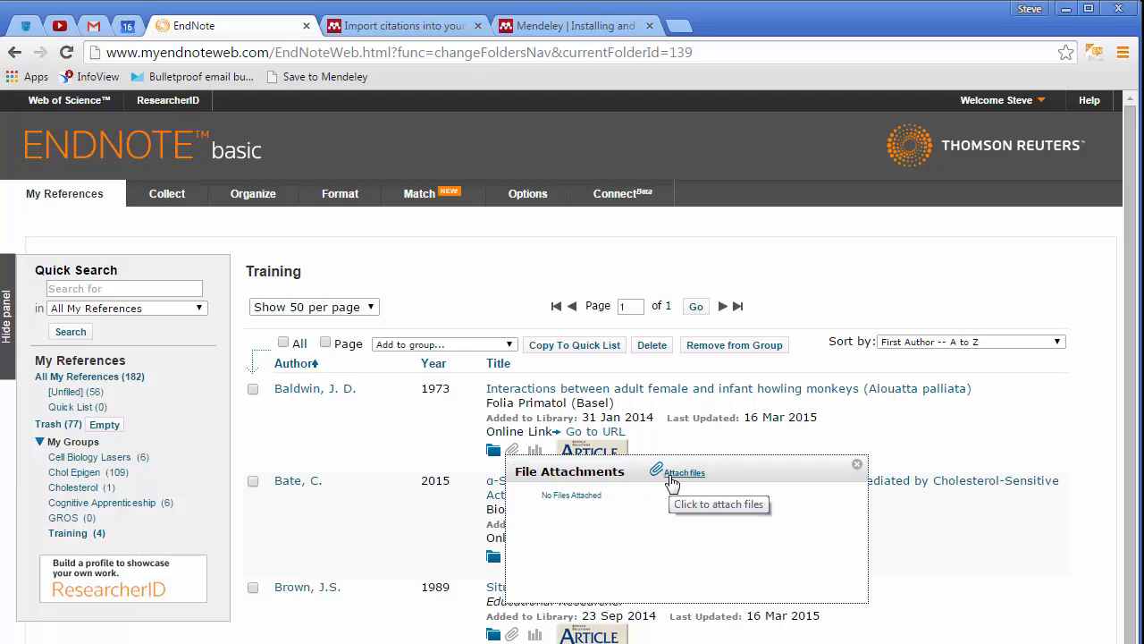
click(856, 466)
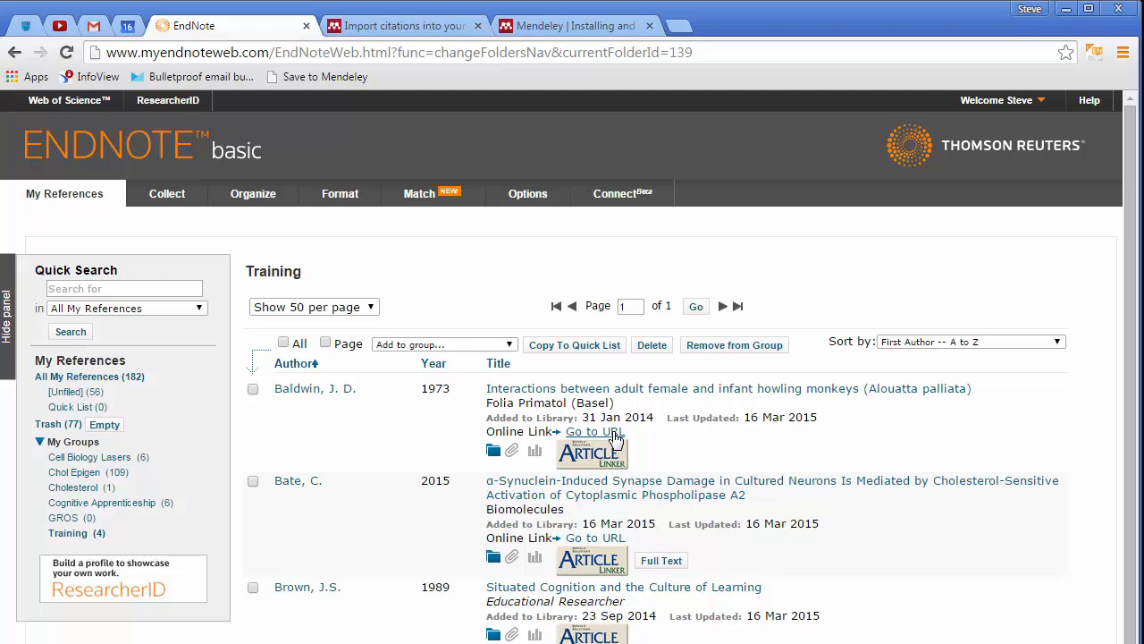
Follow the Baldwin, J. D. reference's online link to PubMed, close that tab, and try its article linker
click(614, 432)
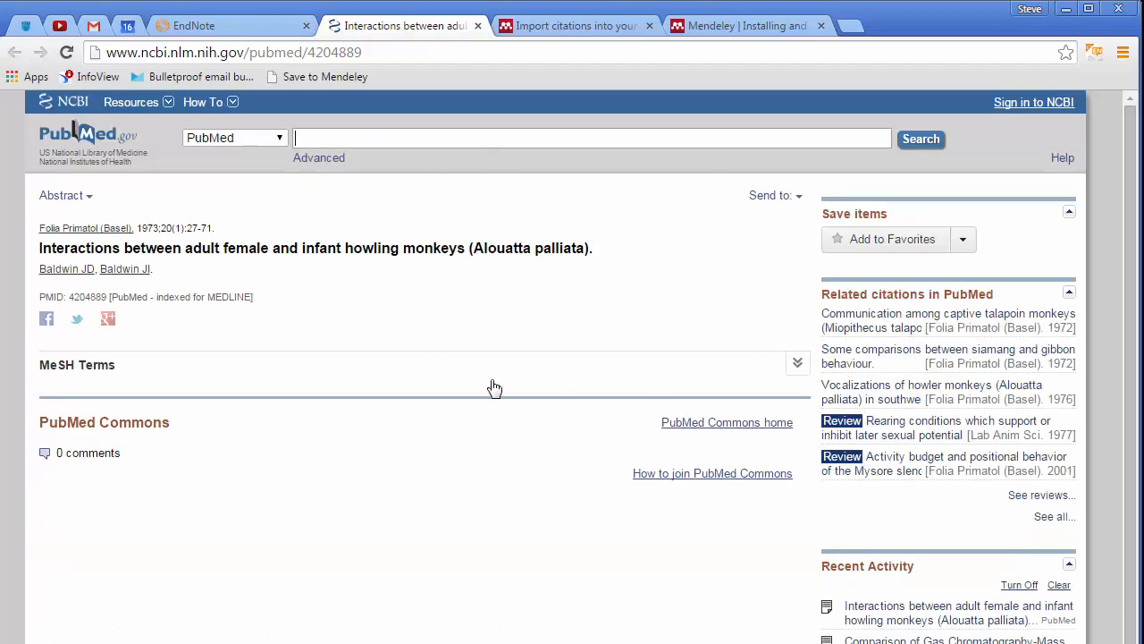
click(478, 26)
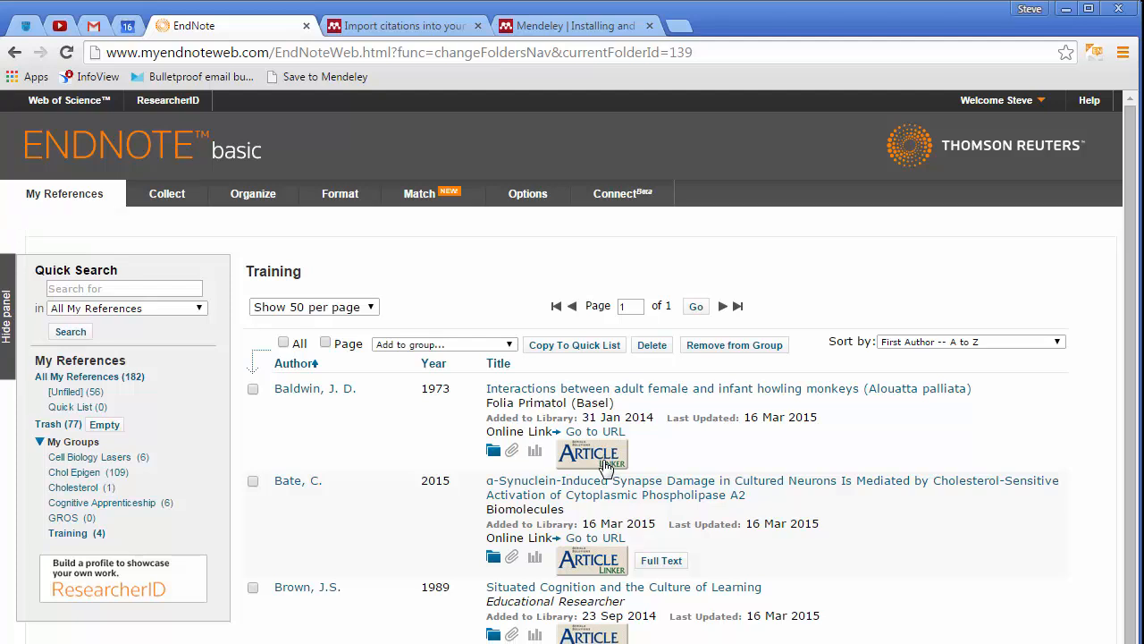
click(599, 453)
Open a new blank reference form and browse the available reference types
mouse_move(171, 200)
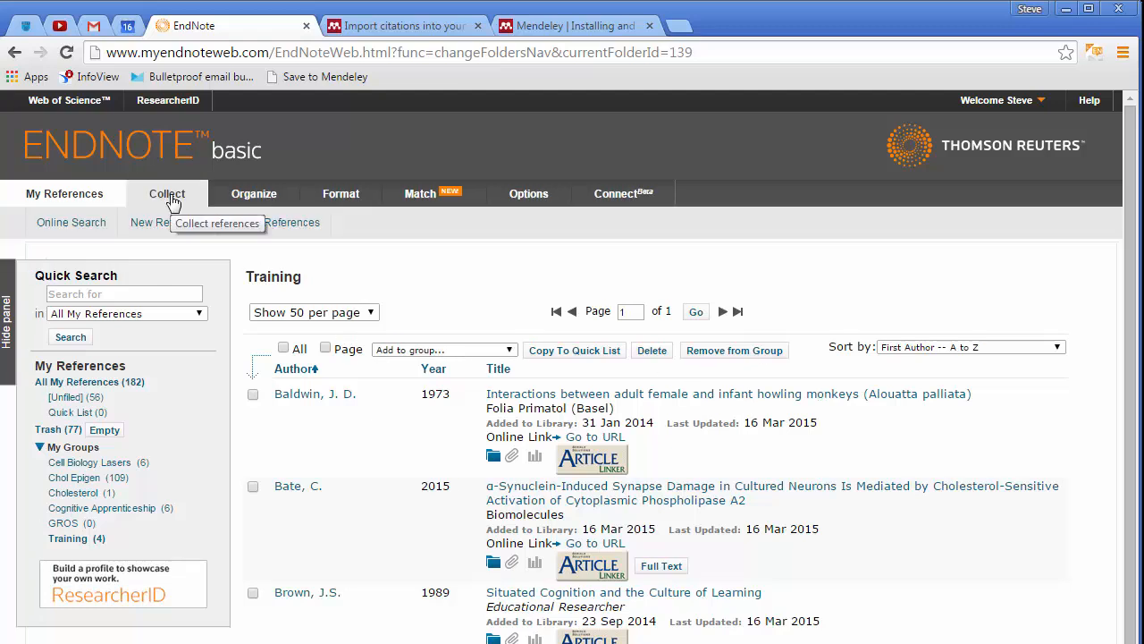
click(179, 230)
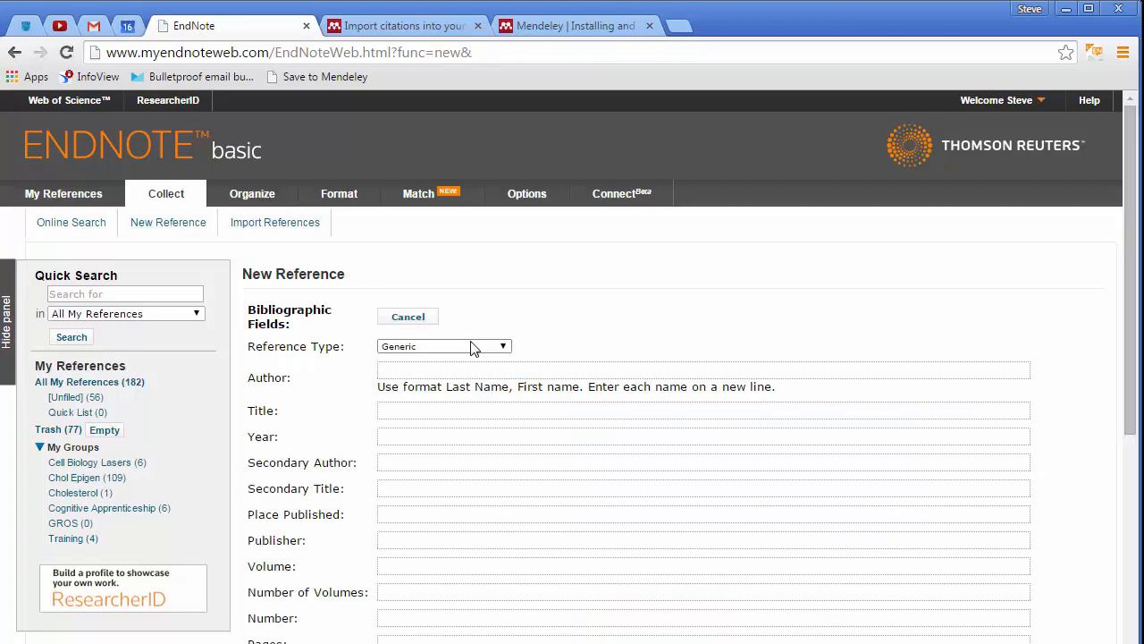
click(501, 346)
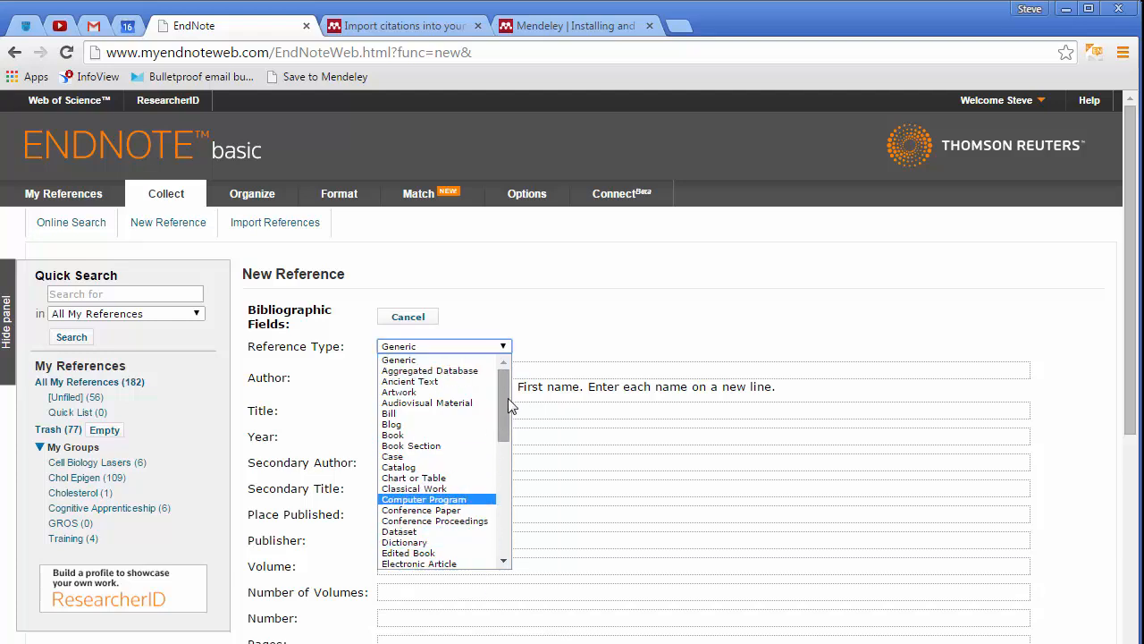
drag(508, 397, 503, 431)
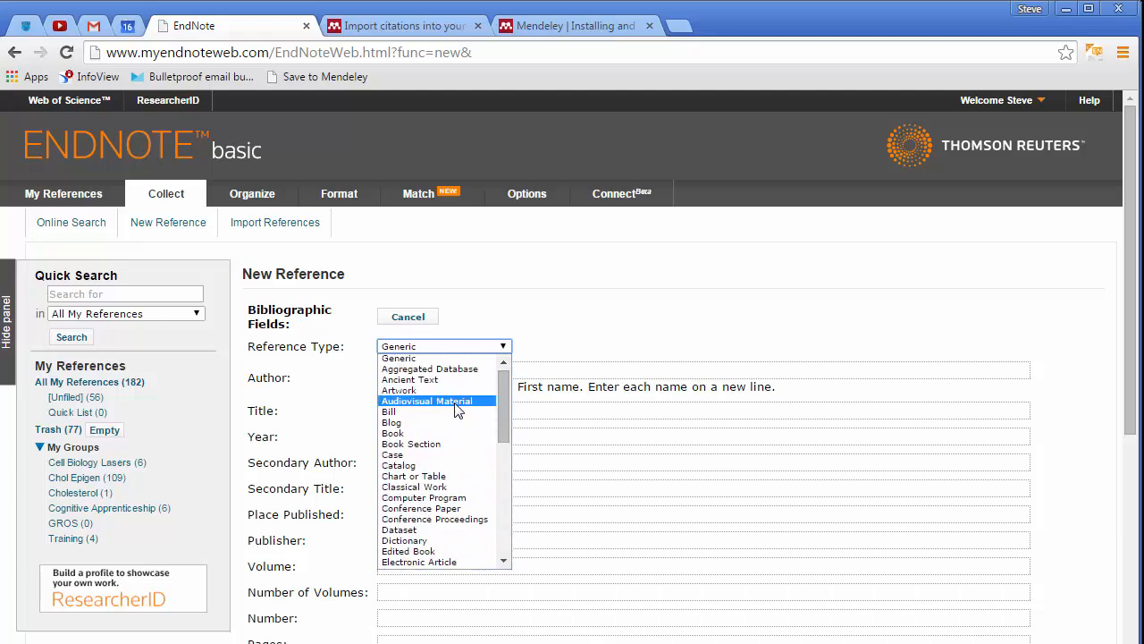
click(575, 314)
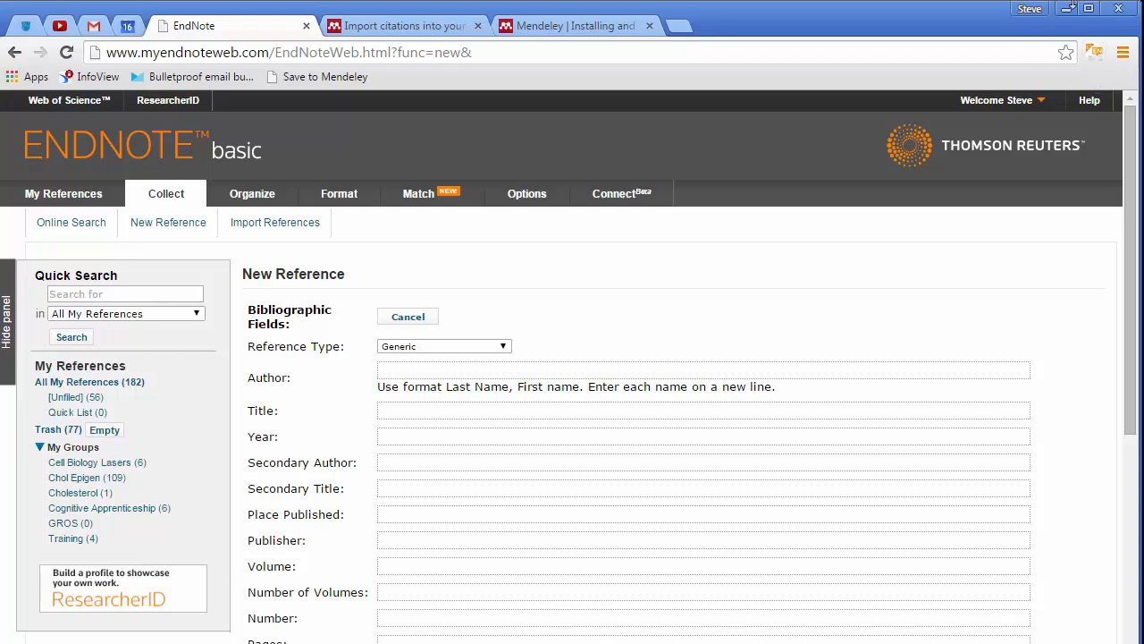
Open PubMed in a new browser tab and search it for brain cholesterol
click(679, 29)
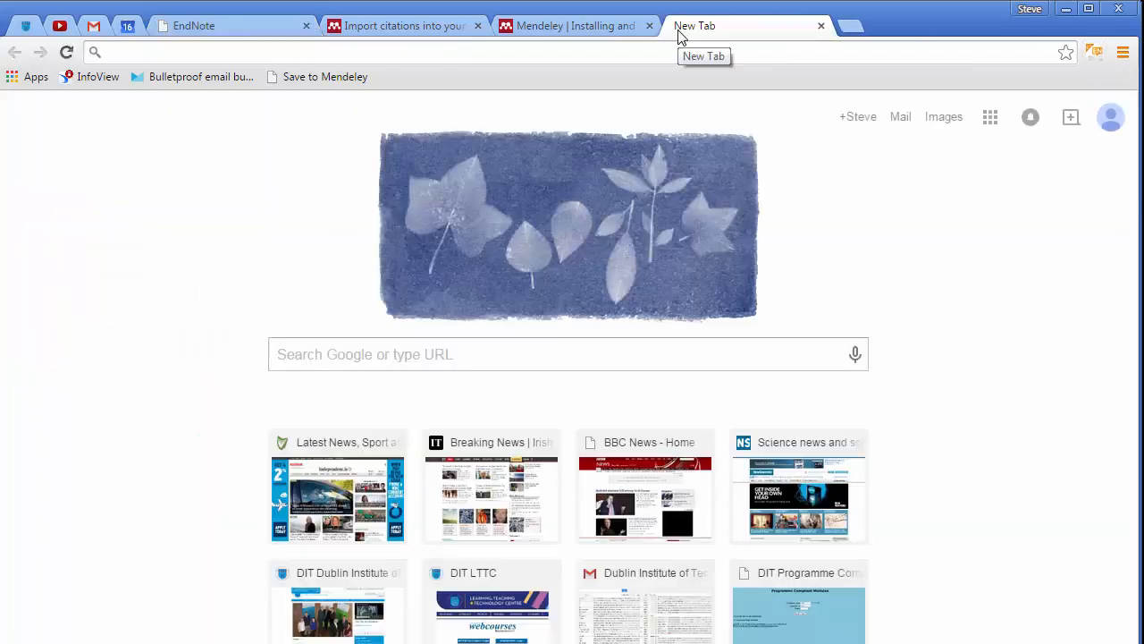
text(pubmed/)
key(Return)
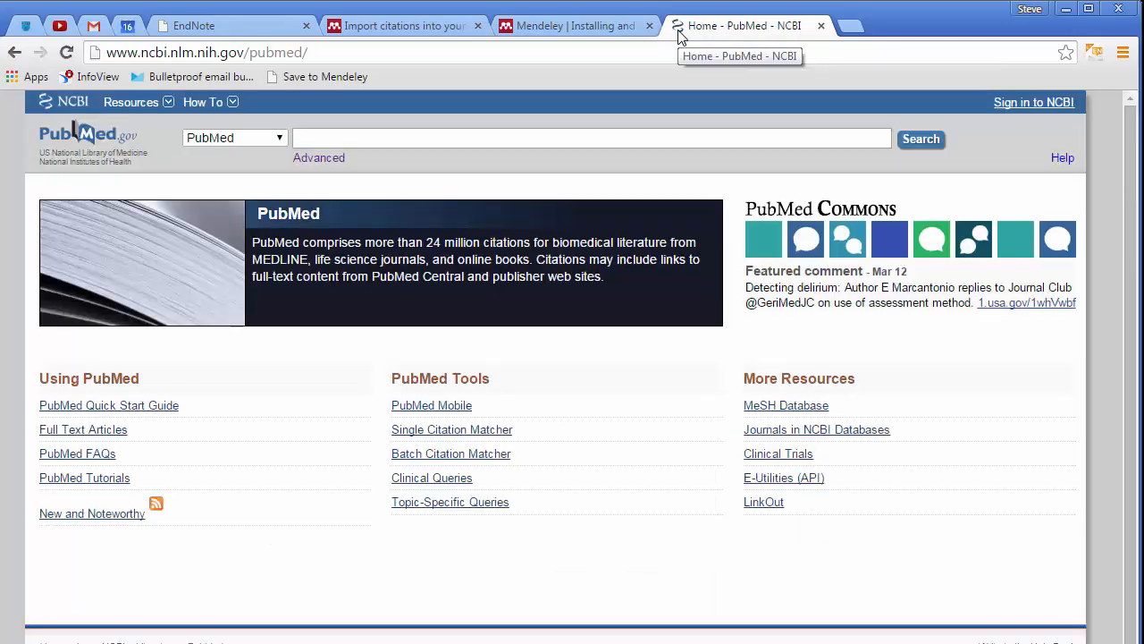
text(br)
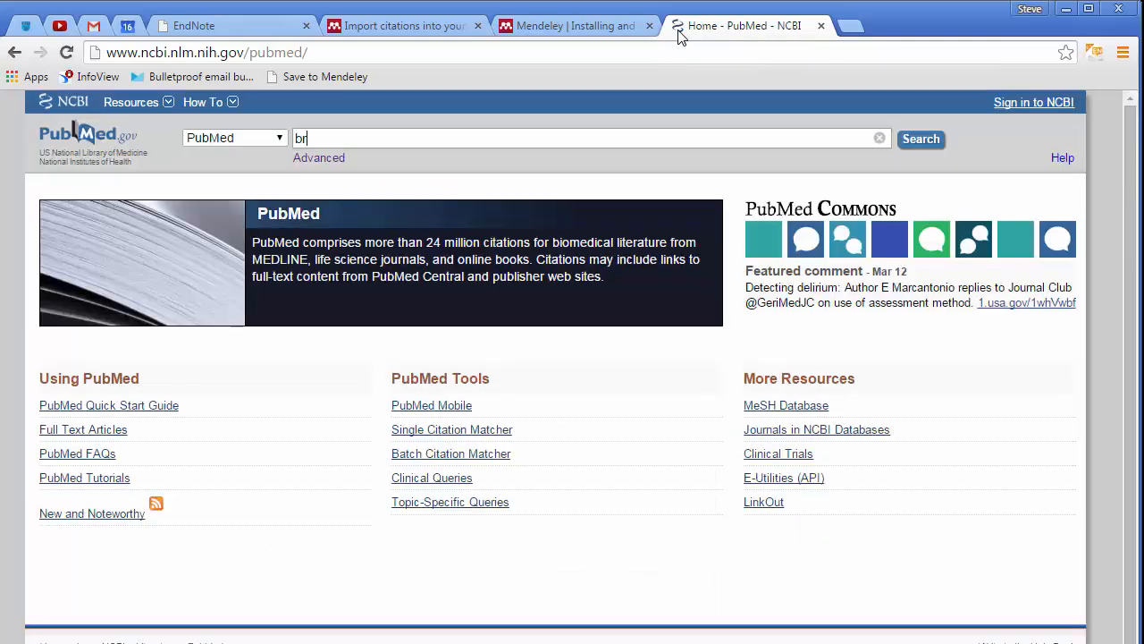
text(ain cholesterol)
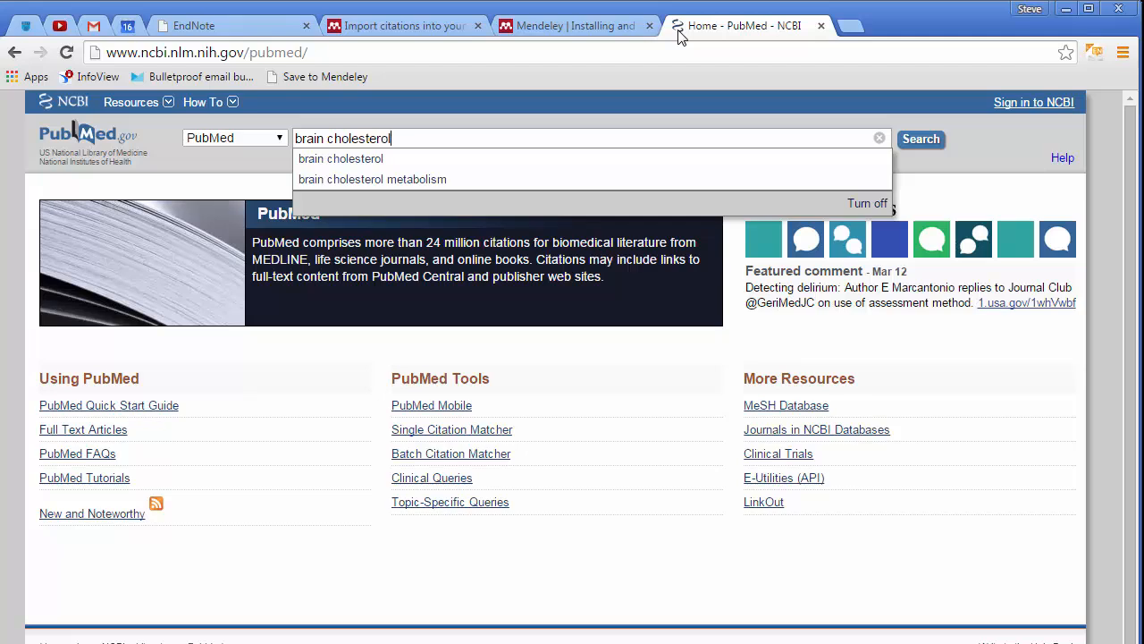
key(Return)
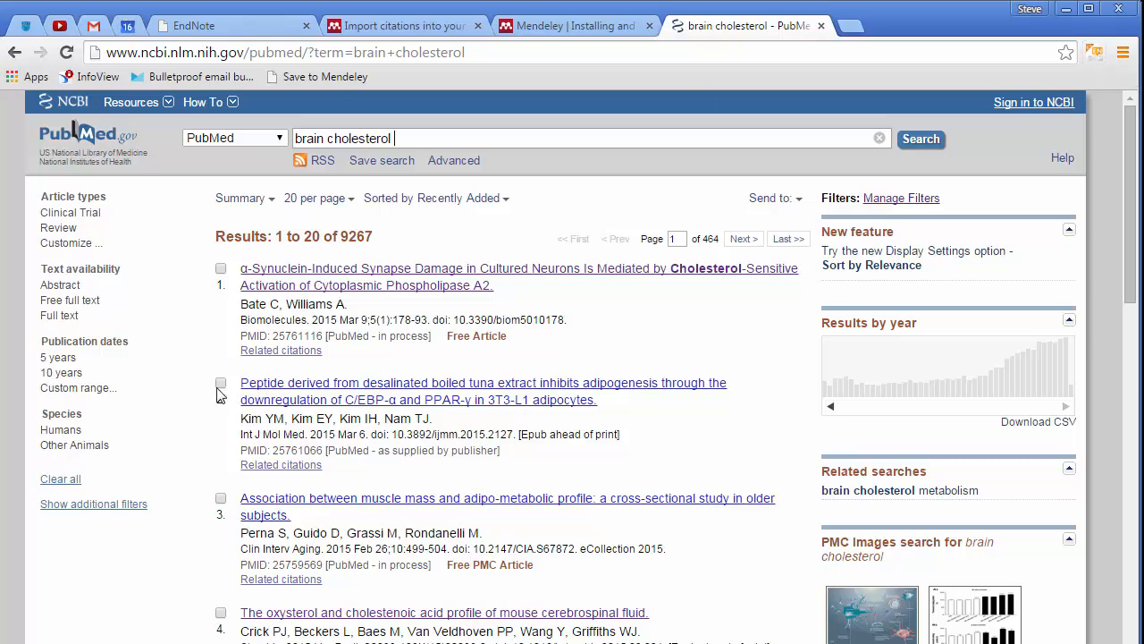
Capture the desalinated boiled tuna peptide article from PubMed into the Training group on my.endnote.com
click(298, 399)
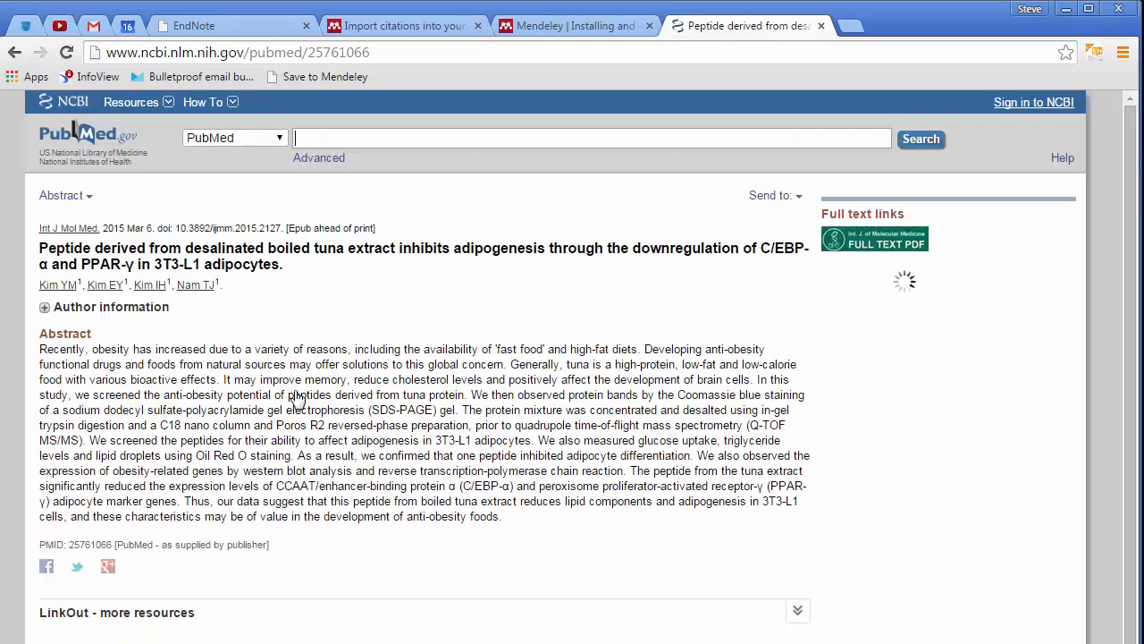
click(1094, 56)
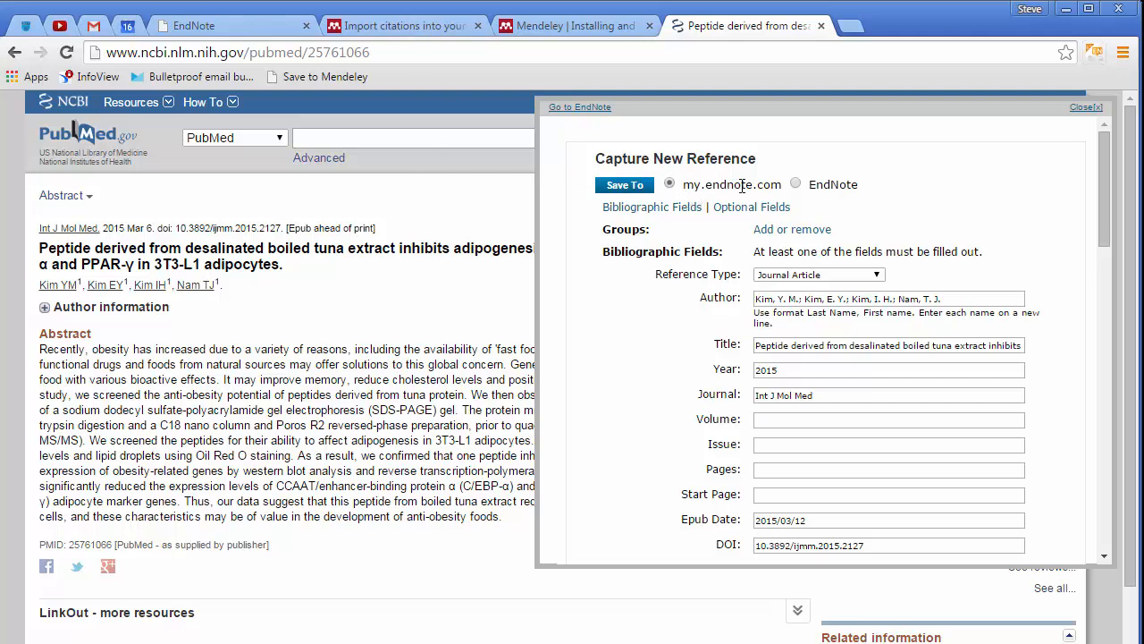
scroll(1105, 197, down, 2)
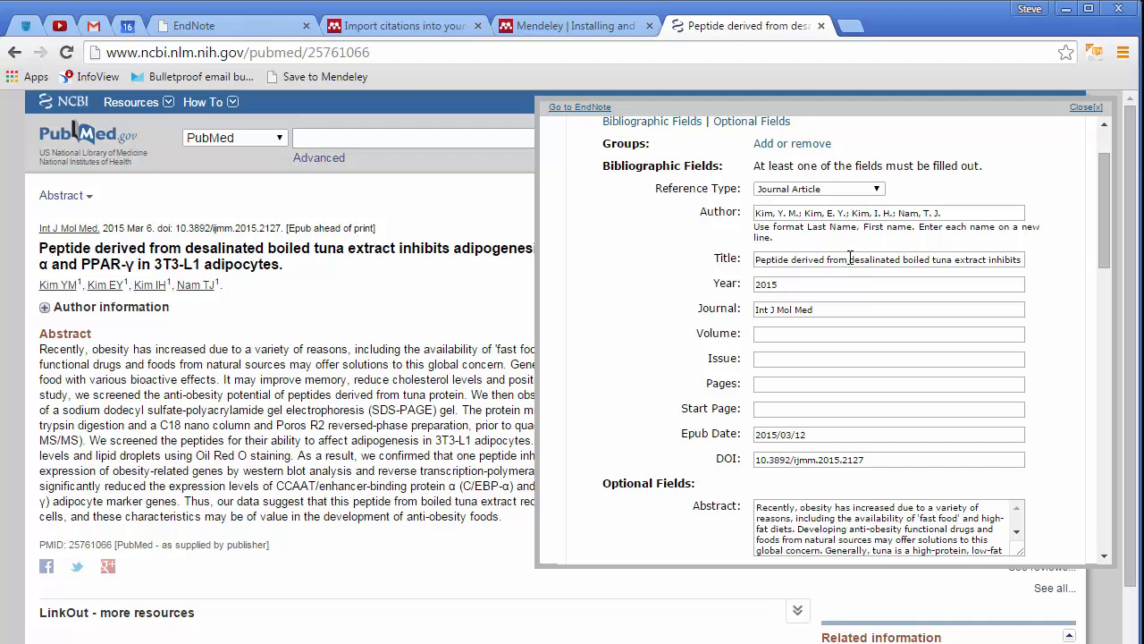
drag(1103, 234, 1125, 530)
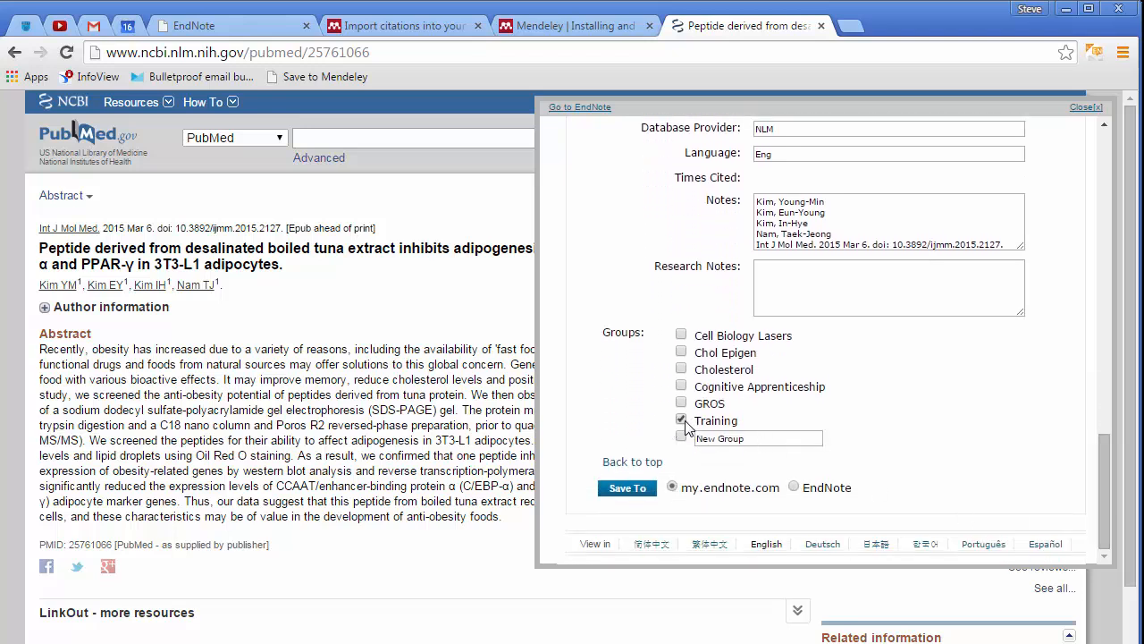
click(640, 490)
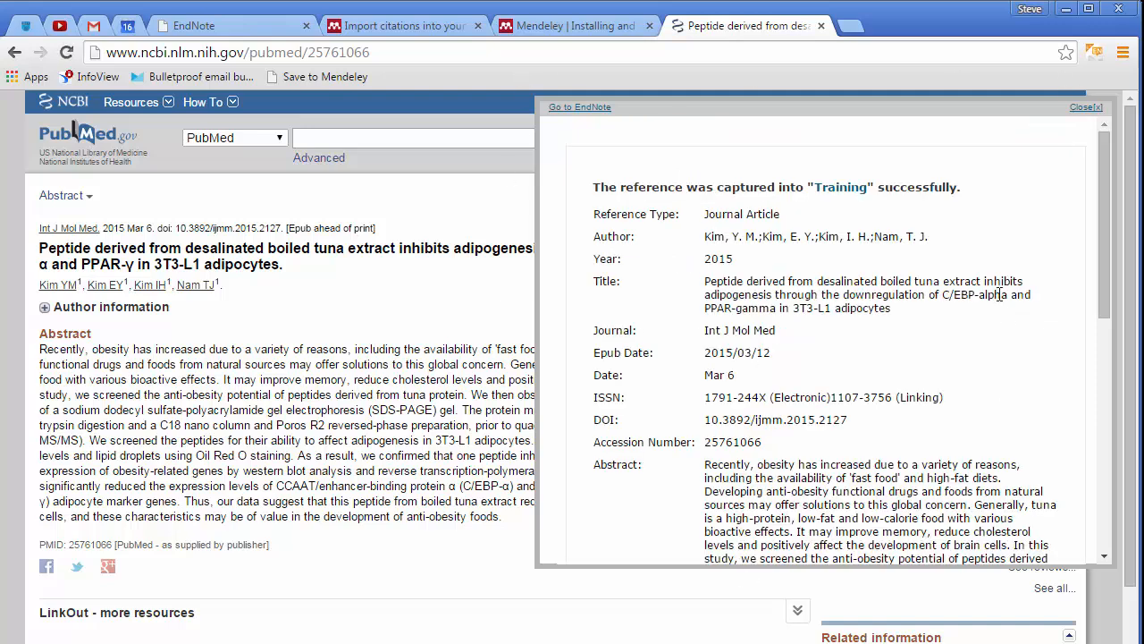
click(1084, 108)
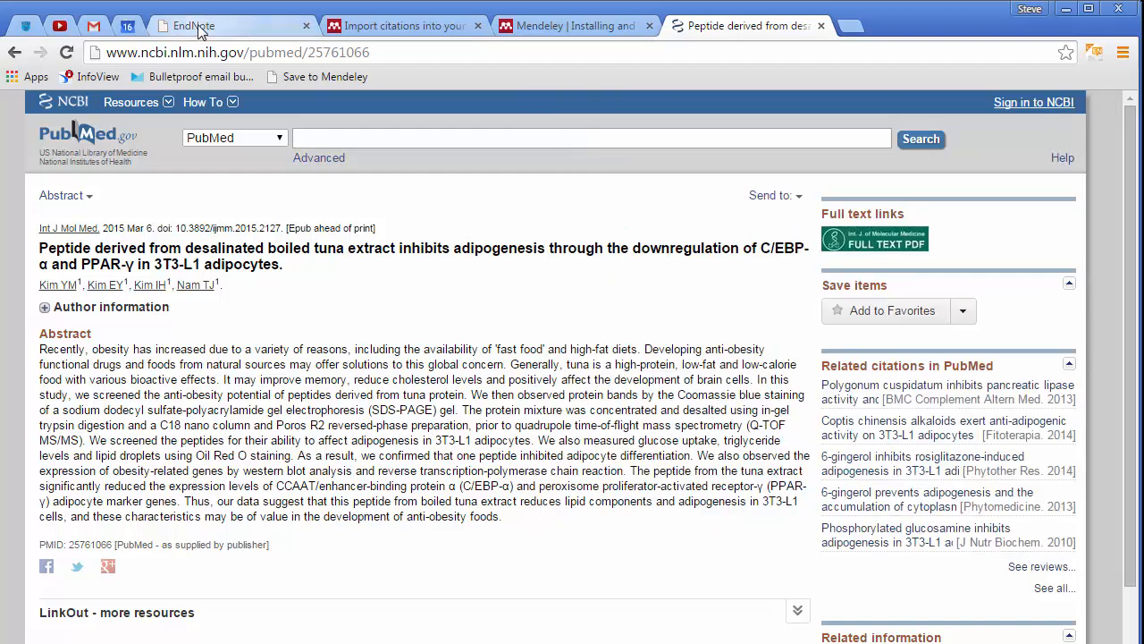
Return to EndNote and review the Training group's references, including the newly captured article
click(199, 30)
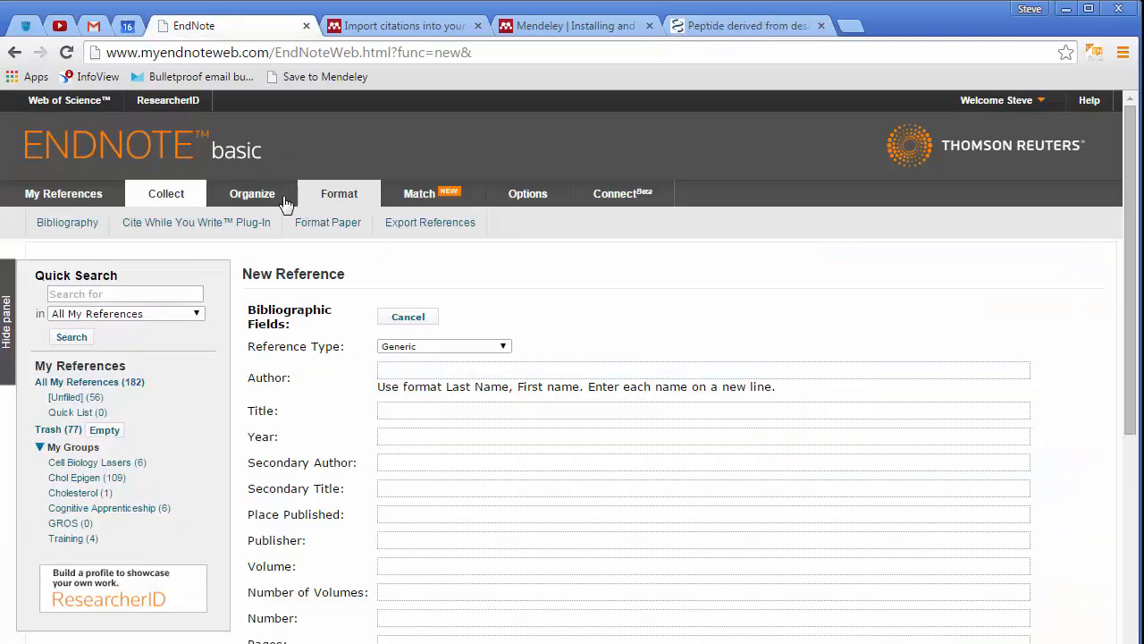
click(247, 195)
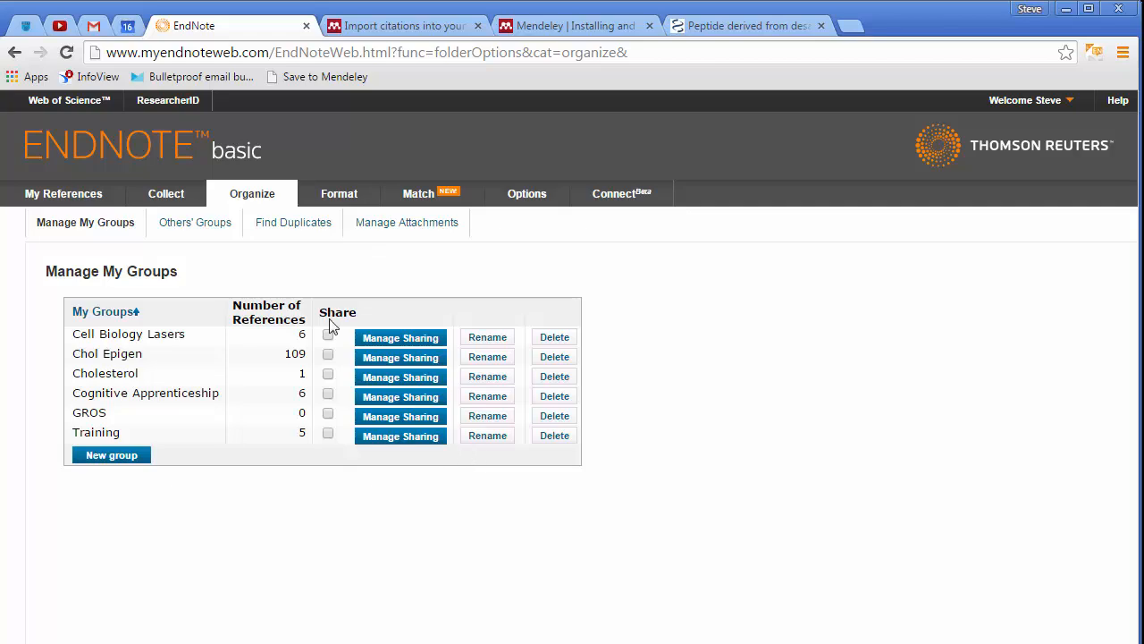
click(69, 194)
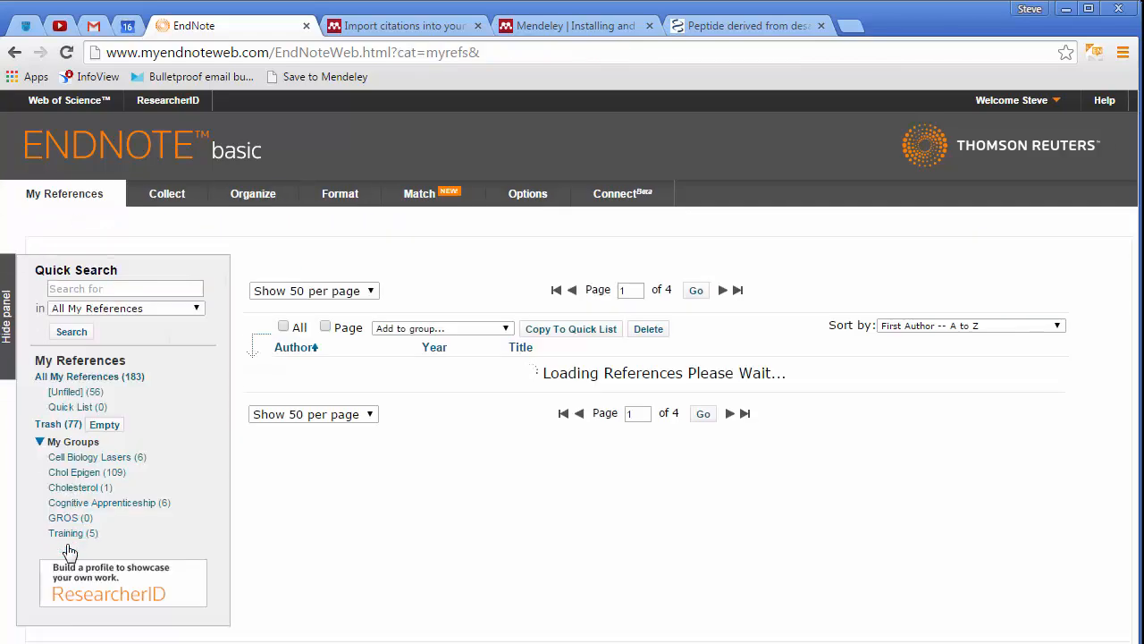
click(70, 533)
scroll(525, 622, down, 3)
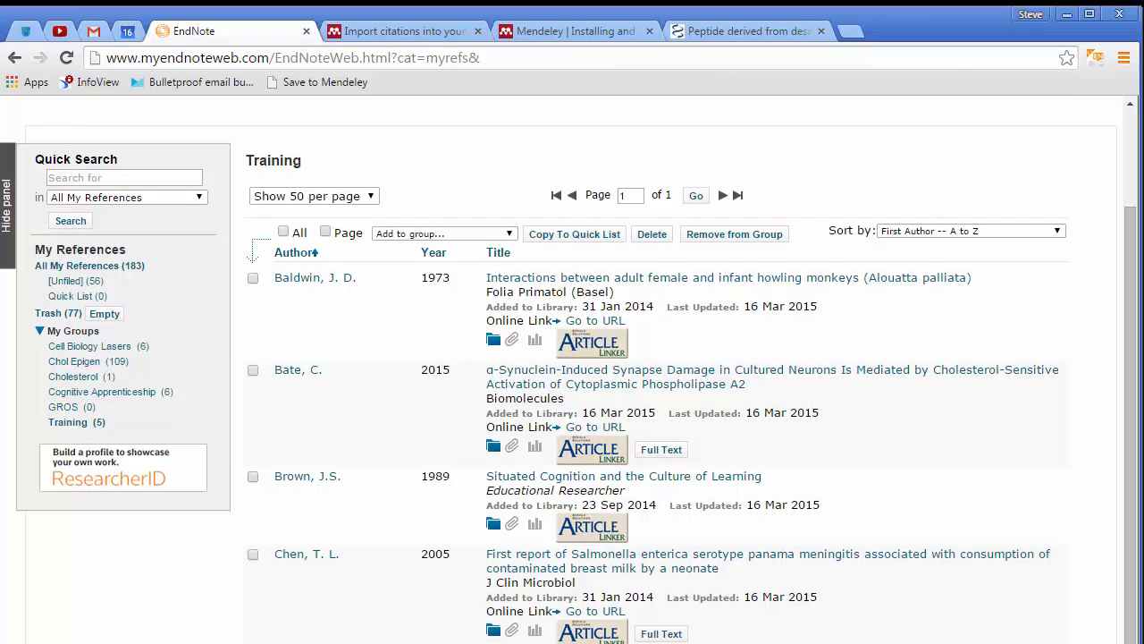
scroll(1118, 555, down, 3)
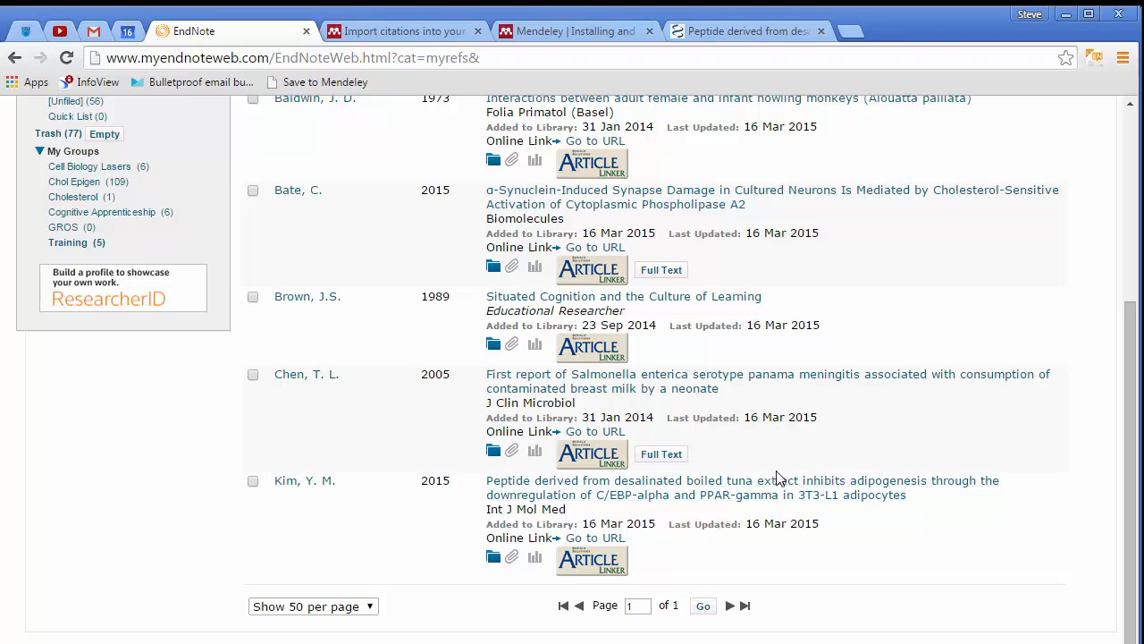
scroll(788, 480, up, 3)
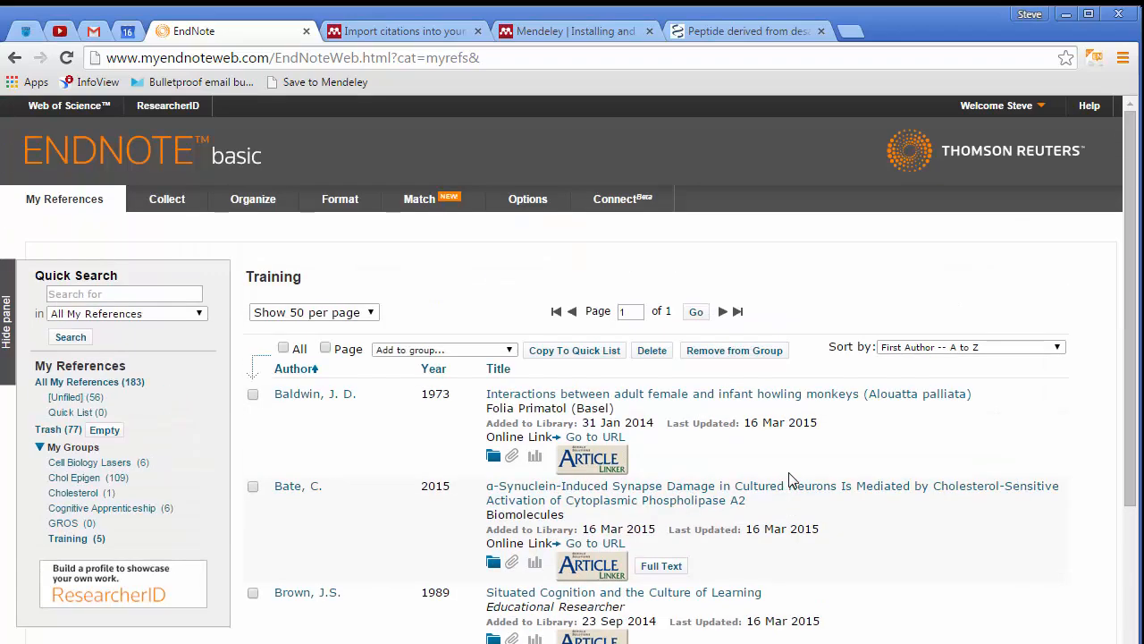
Open the sharing settings for the Training group, then return to all references
click(268, 203)
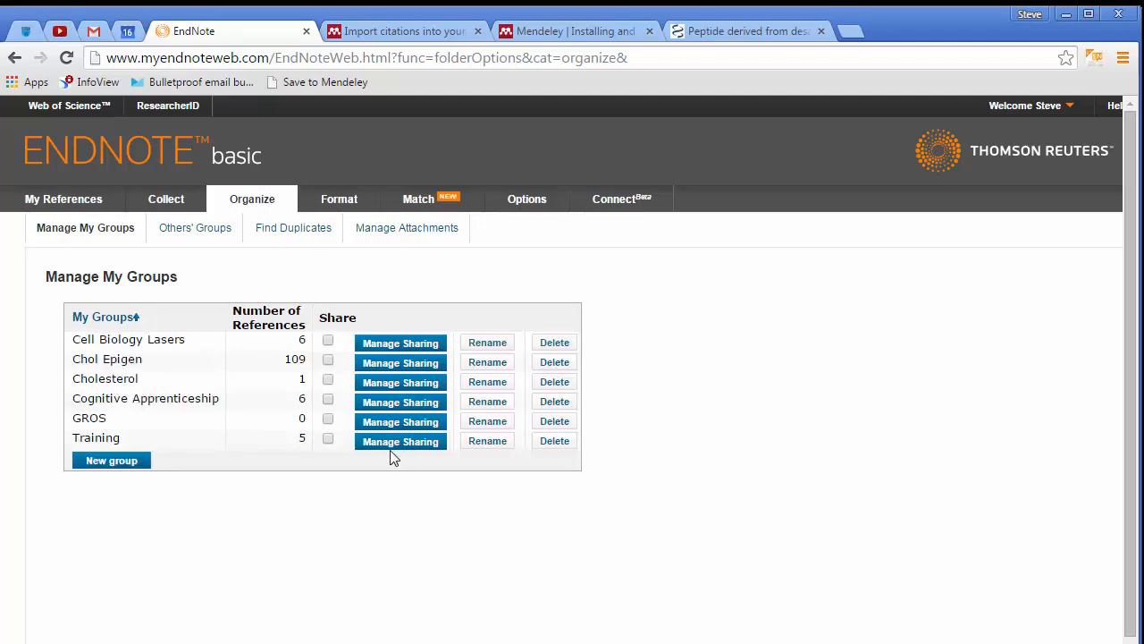
click(390, 446)
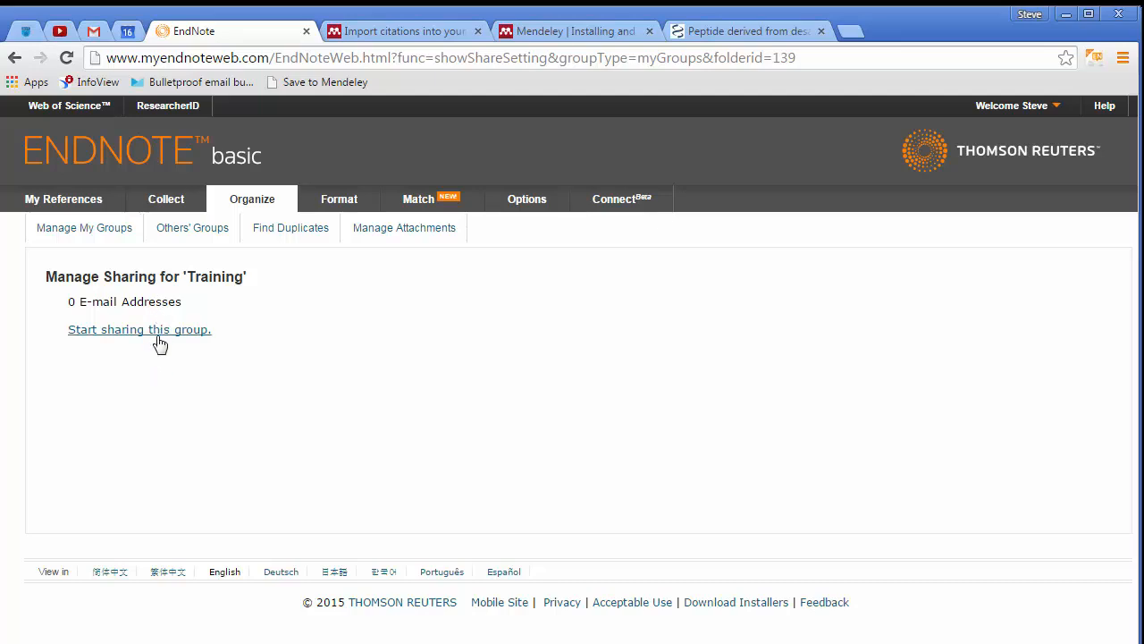
click(157, 338)
click(81, 202)
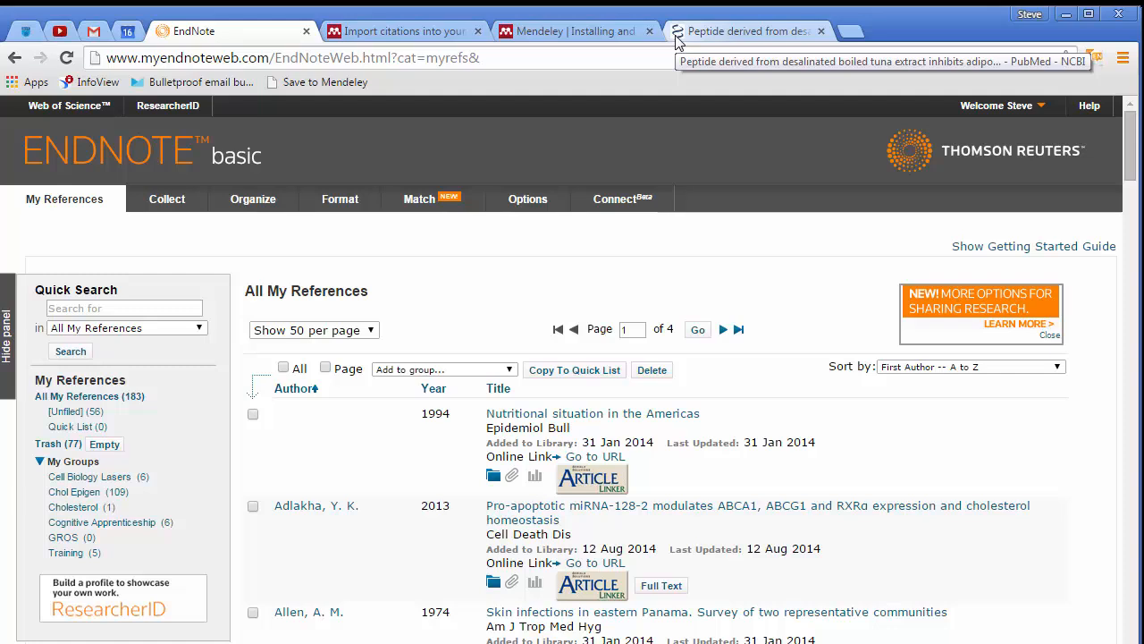
Start an online search in EndNote and connect to the DIT Library catalog
mouse_move(154, 211)
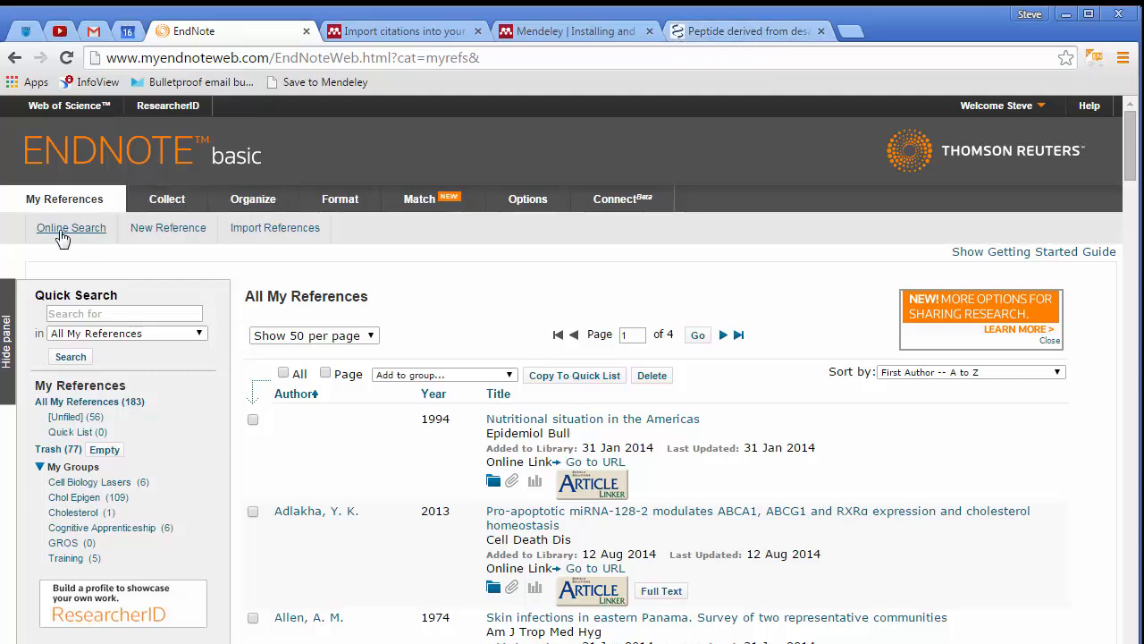
click(62, 234)
click(132, 357)
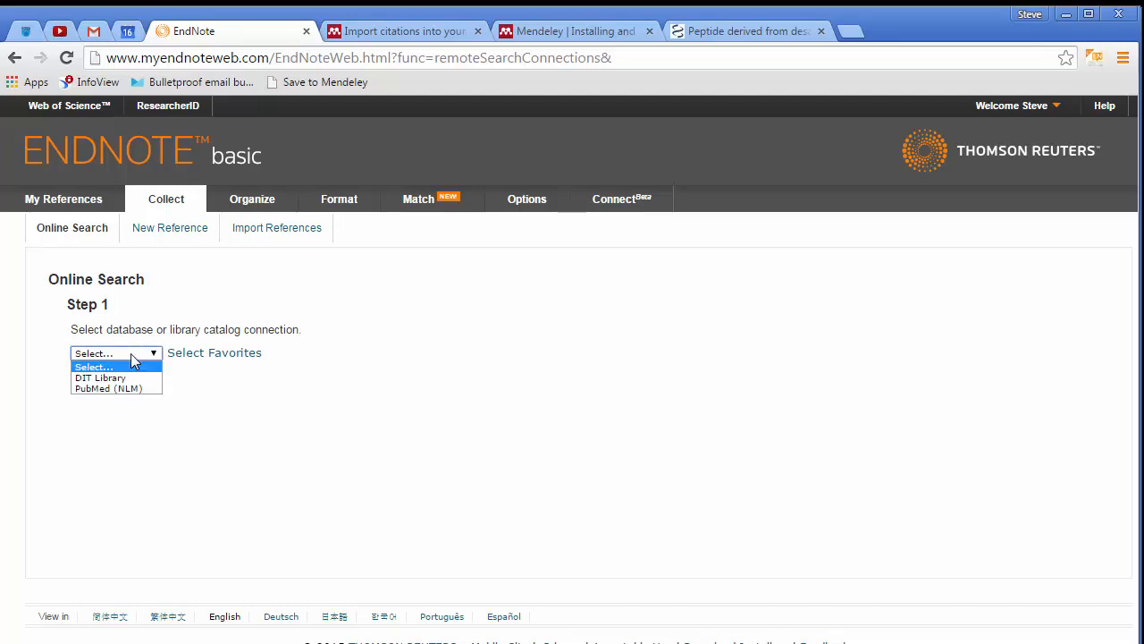
click(130, 377)
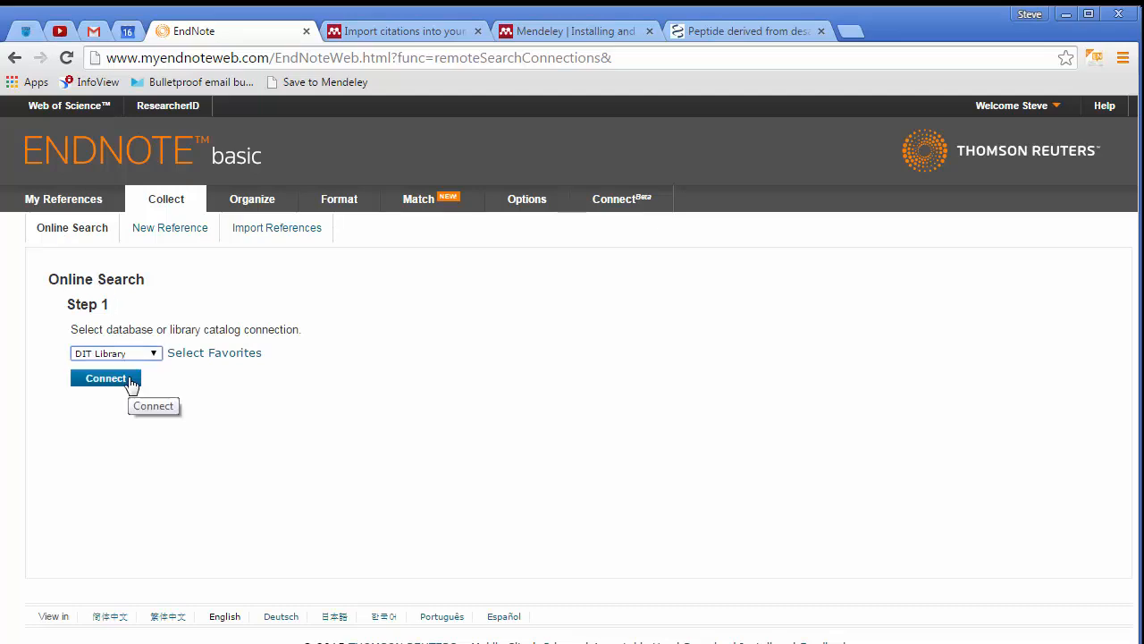
click(130, 380)
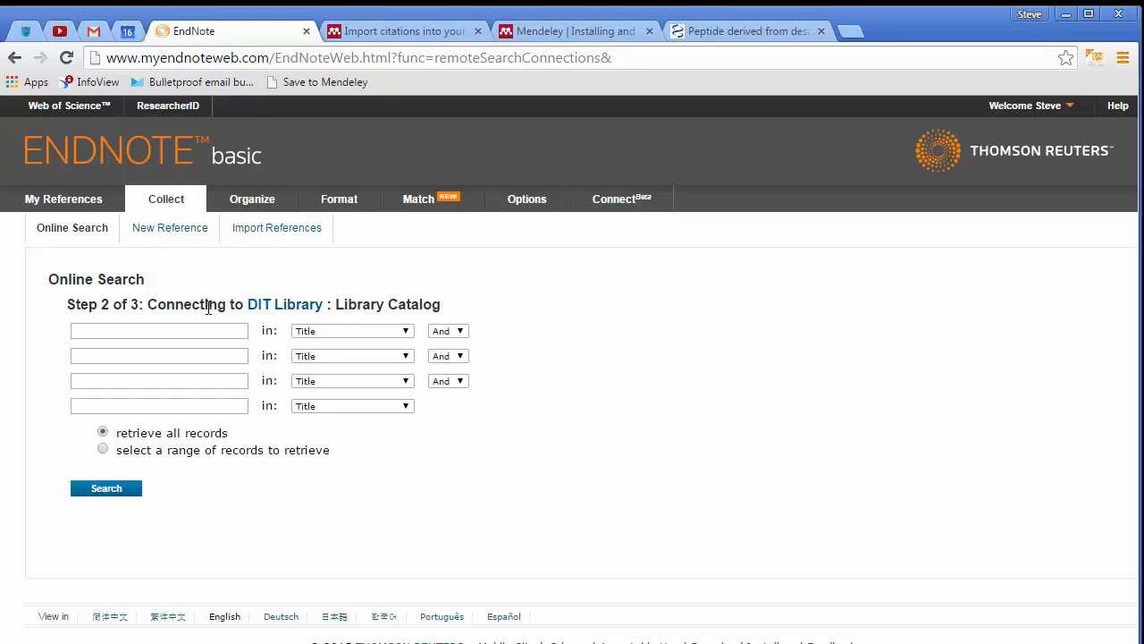
In the PubMed brain cholesterol results, select the HSD11B1 polymorphisms and gingerol aluminum toxicity articles as well
click(752, 34)
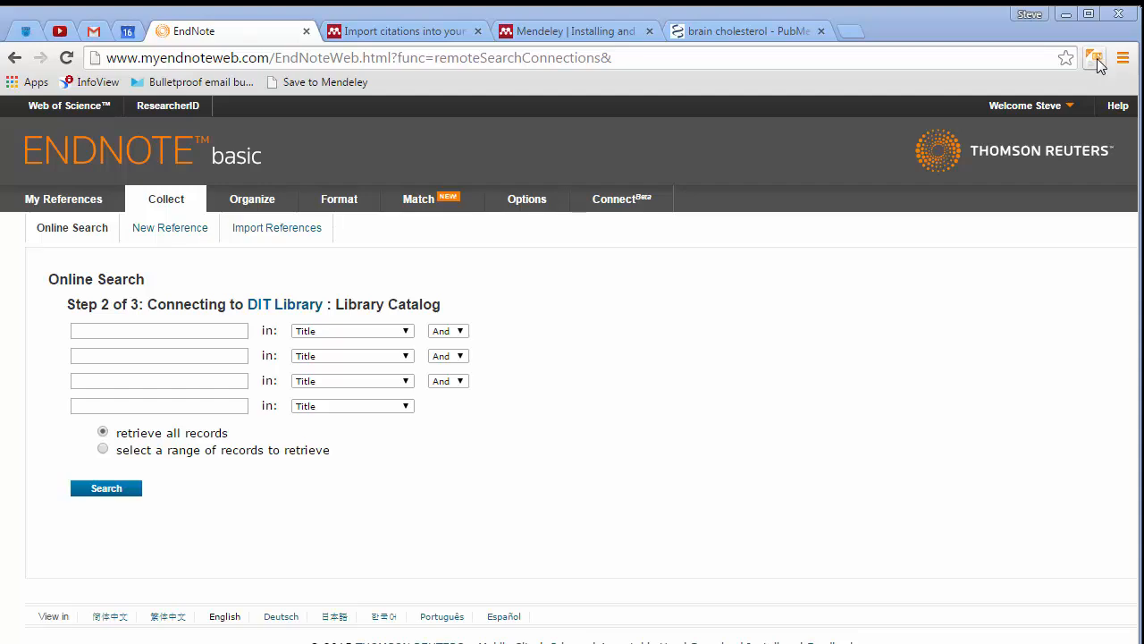
click(759, 32)
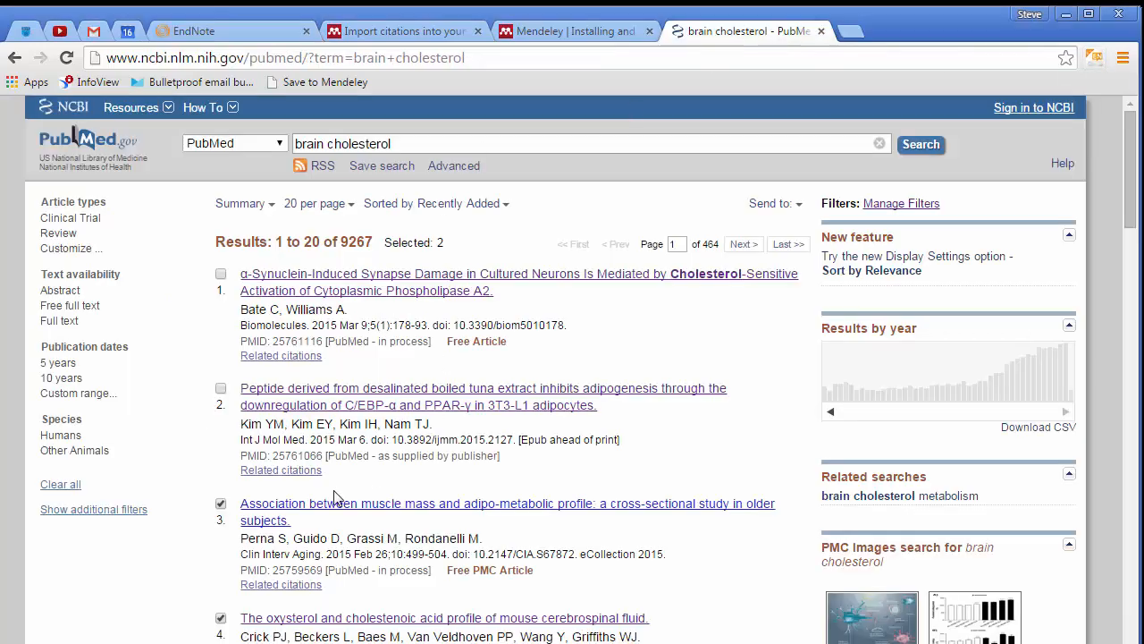
click(221, 504)
scroll(224, 597, down, 2)
click(221, 539)
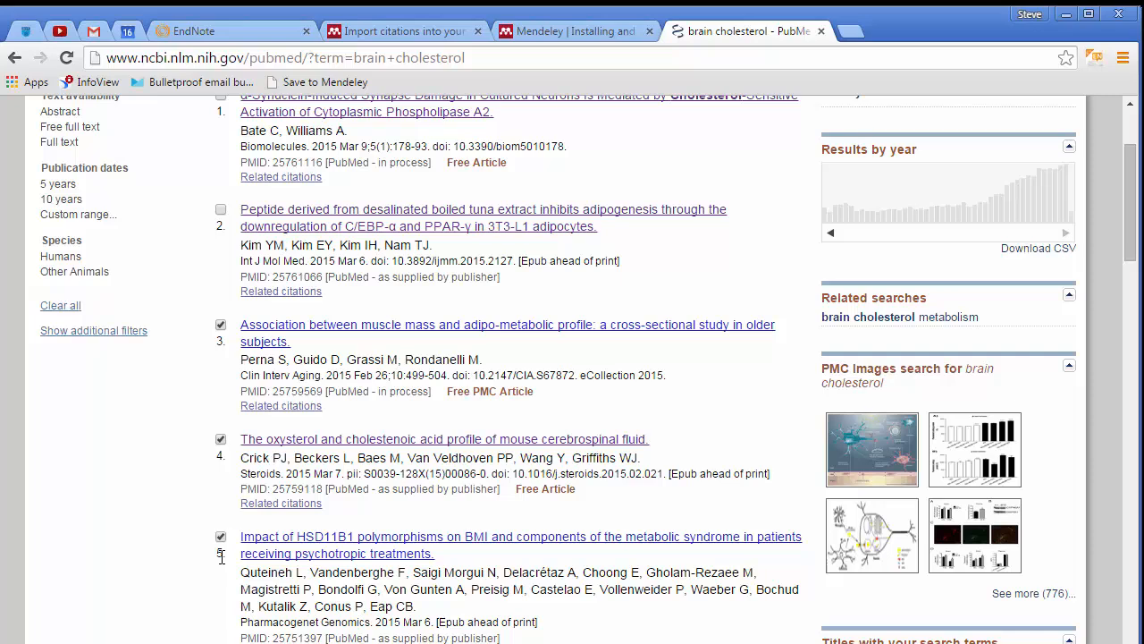
scroll(223, 554, down, 2)
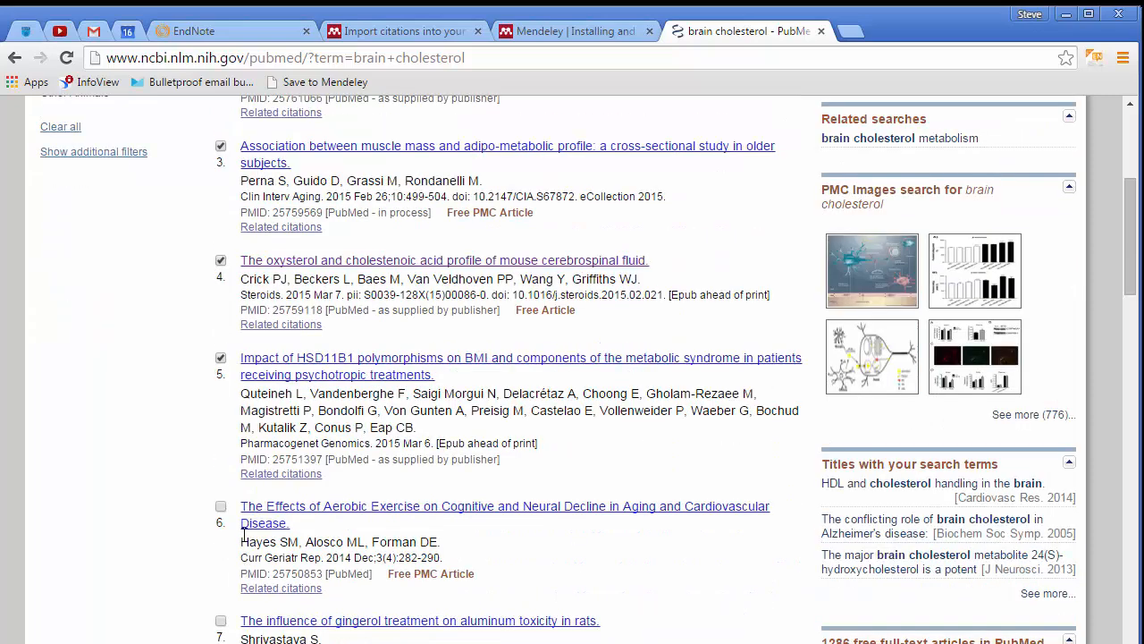
click(221, 621)
scroll(242, 599, down, 1)
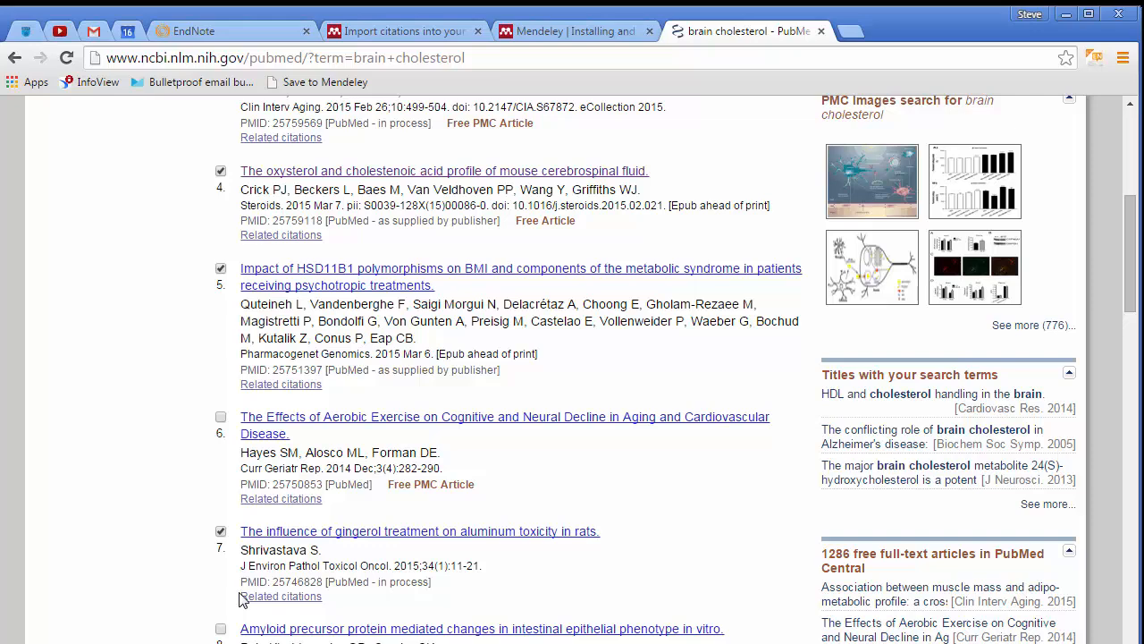
Back in EndNote, search the DIT Library catalog for titles containing biochemistry and leningher
click(235, 32)
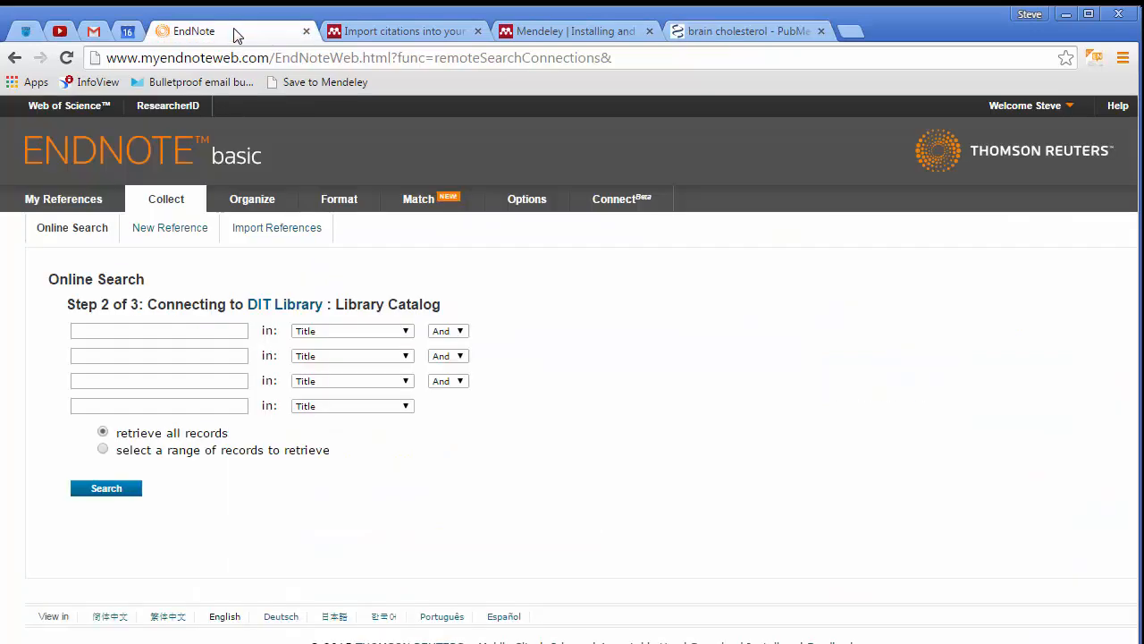
click(226, 331)
text(biochemi)
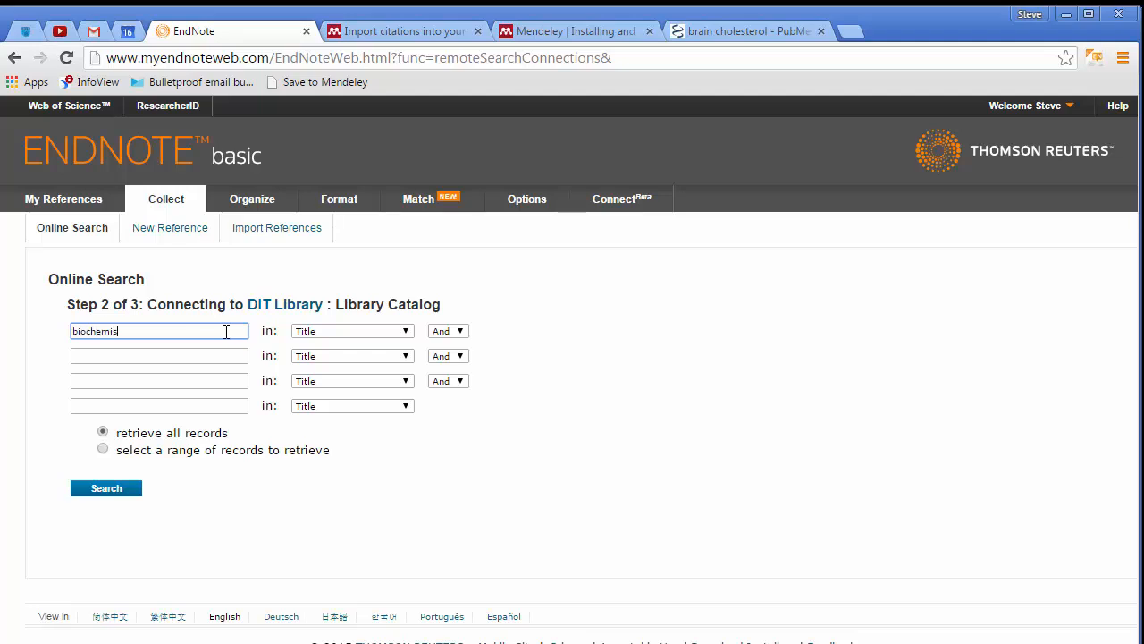
text(sry)
double_click(226, 331)
text(biochemistry)
key(Tab)
key(Tab)
key(Tab)
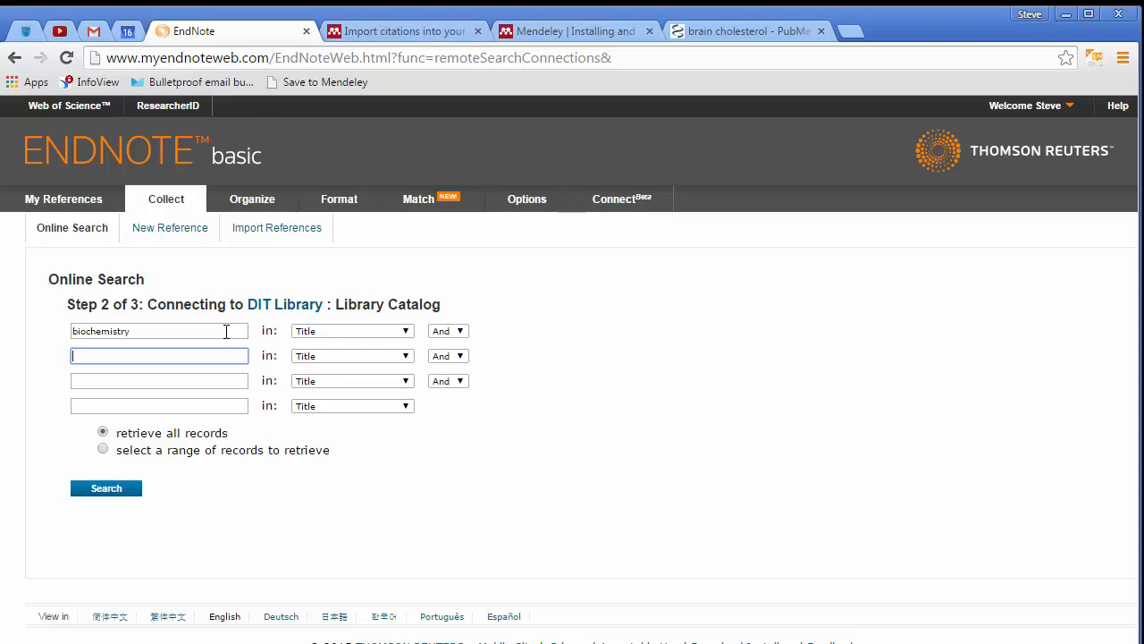
text(leningher)
click(327, 356)
click(327, 356)
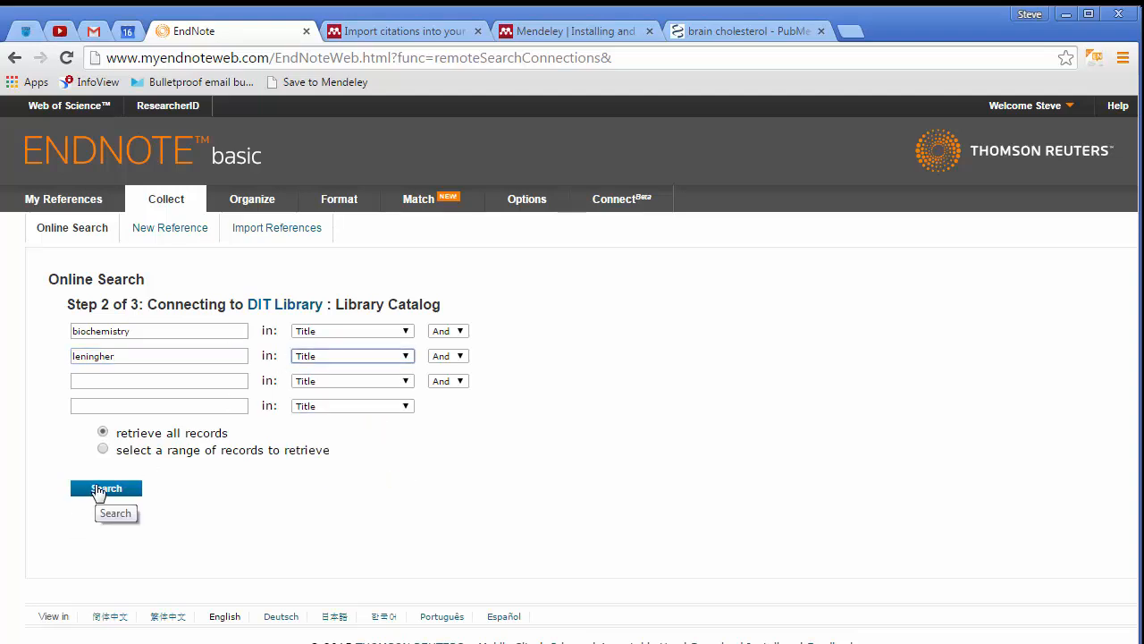
click(98, 492)
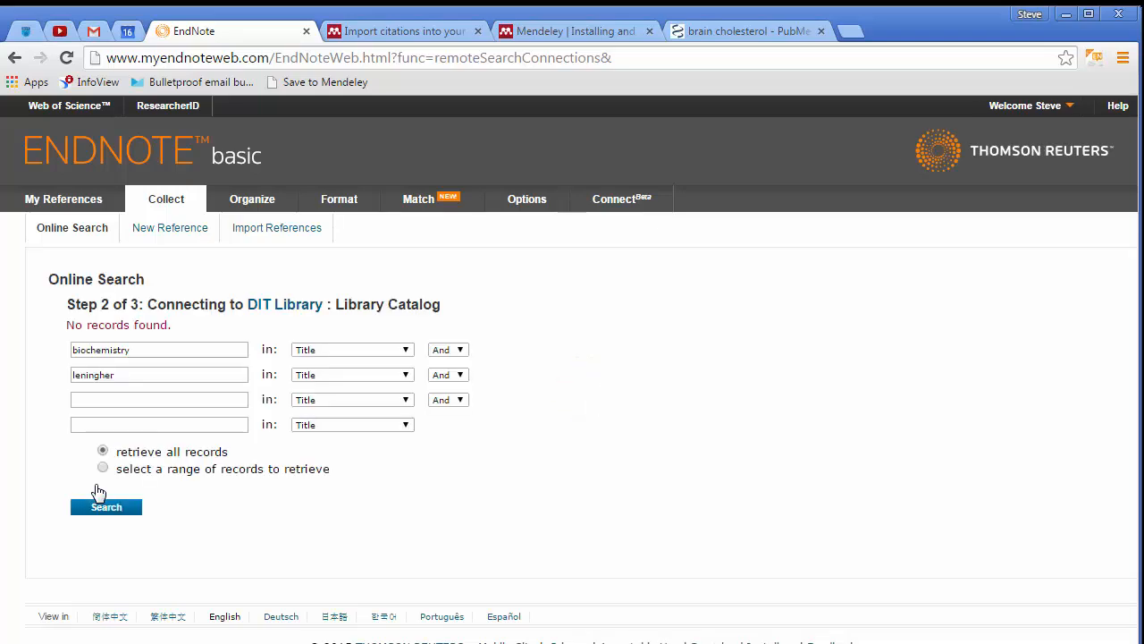
Remove the leningher term and search the catalog again for biochemistry in Title only
double_click(95, 372)
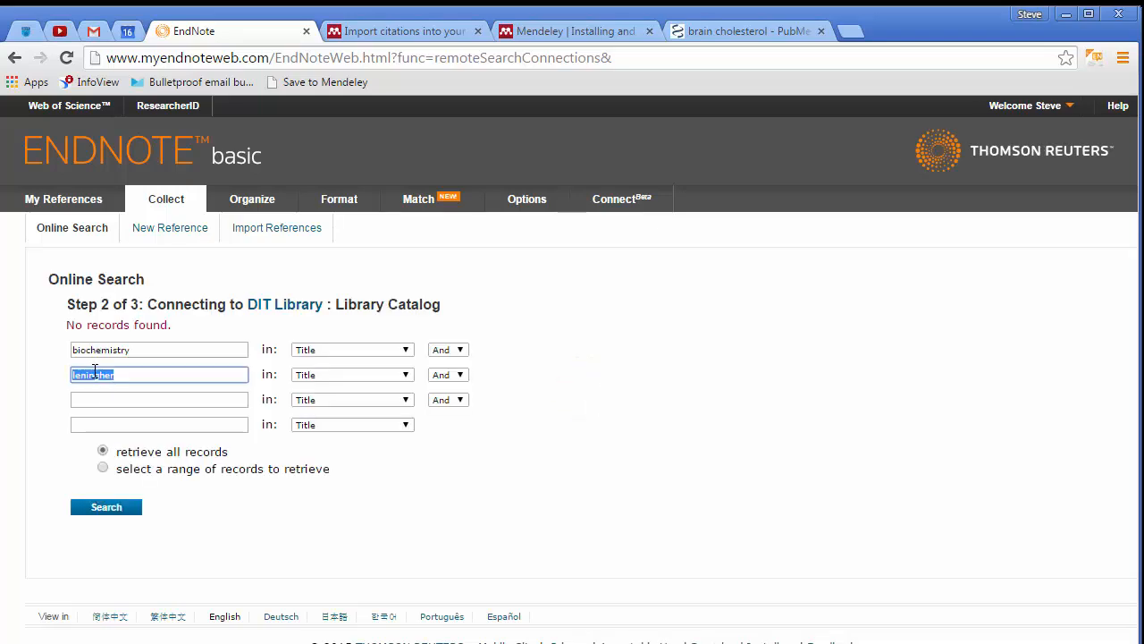
key(BackSpace)
click(106, 507)
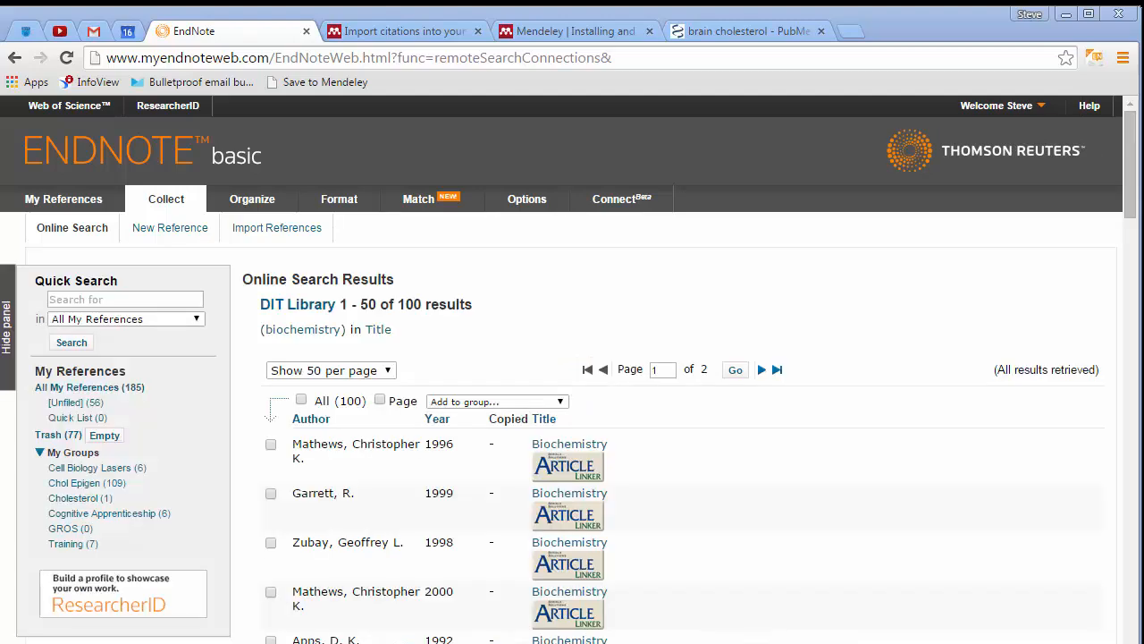
Add the first result, Mathews' 1996 Biochemistry, to the Training group
scroll(690, 486, down, 4)
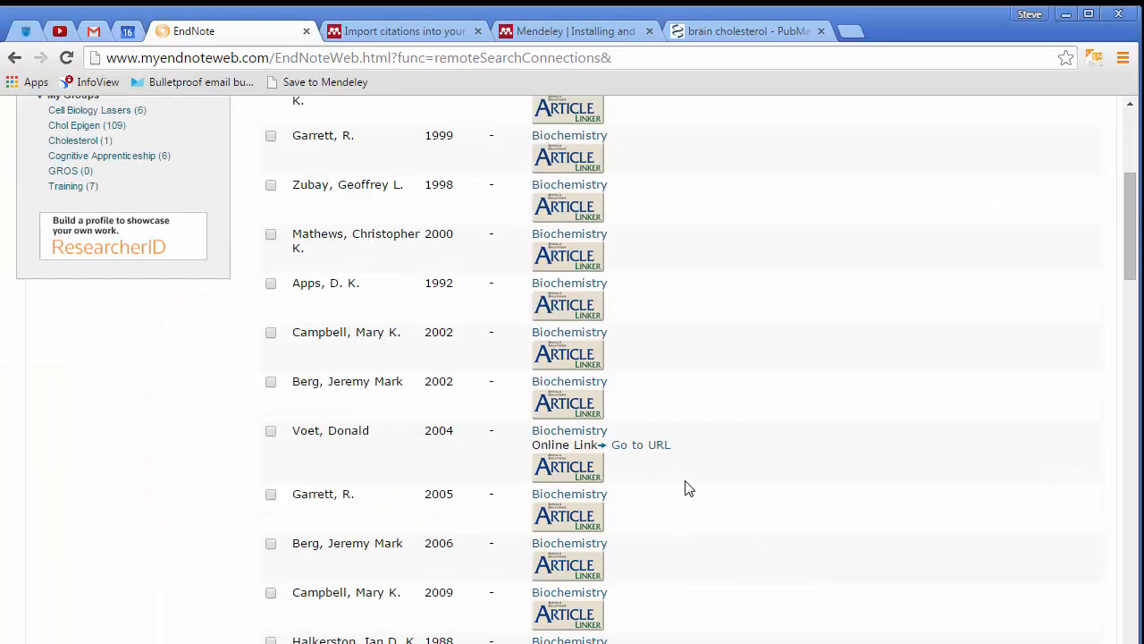
scroll(689, 487, down, 7)
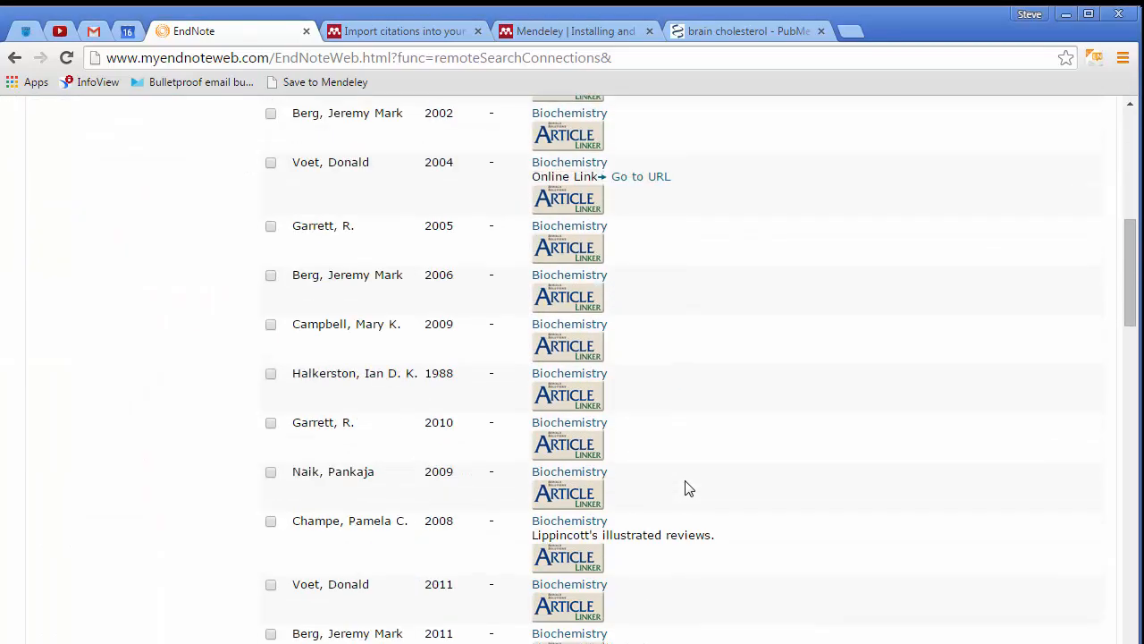
scroll(687, 485, up, 8)
scroll(684, 490, up, 2)
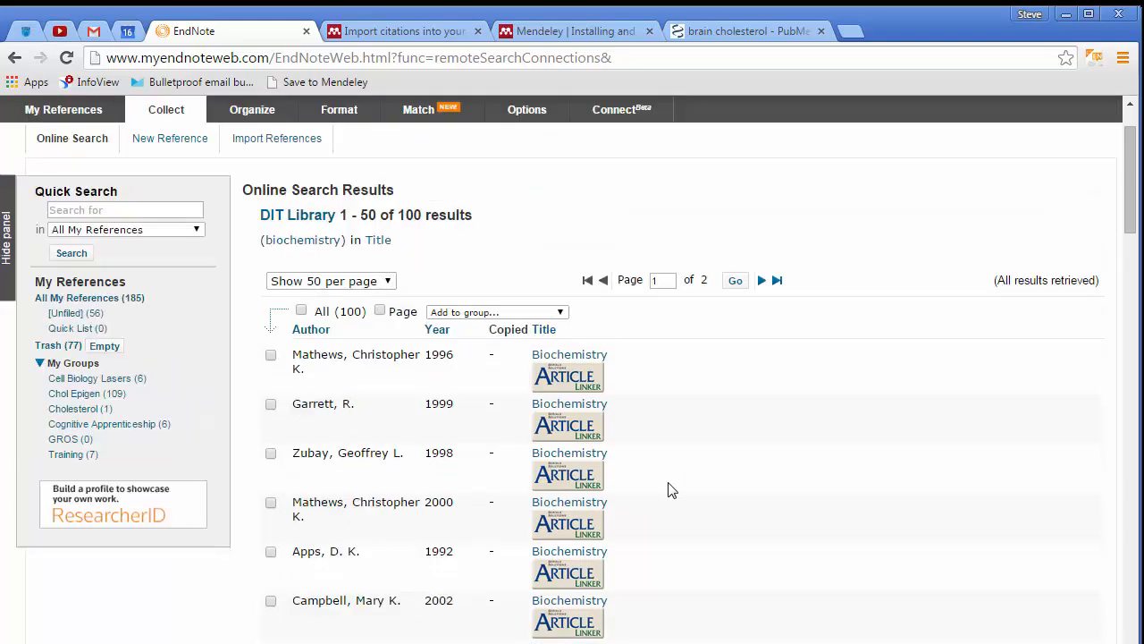
click(270, 354)
click(518, 312)
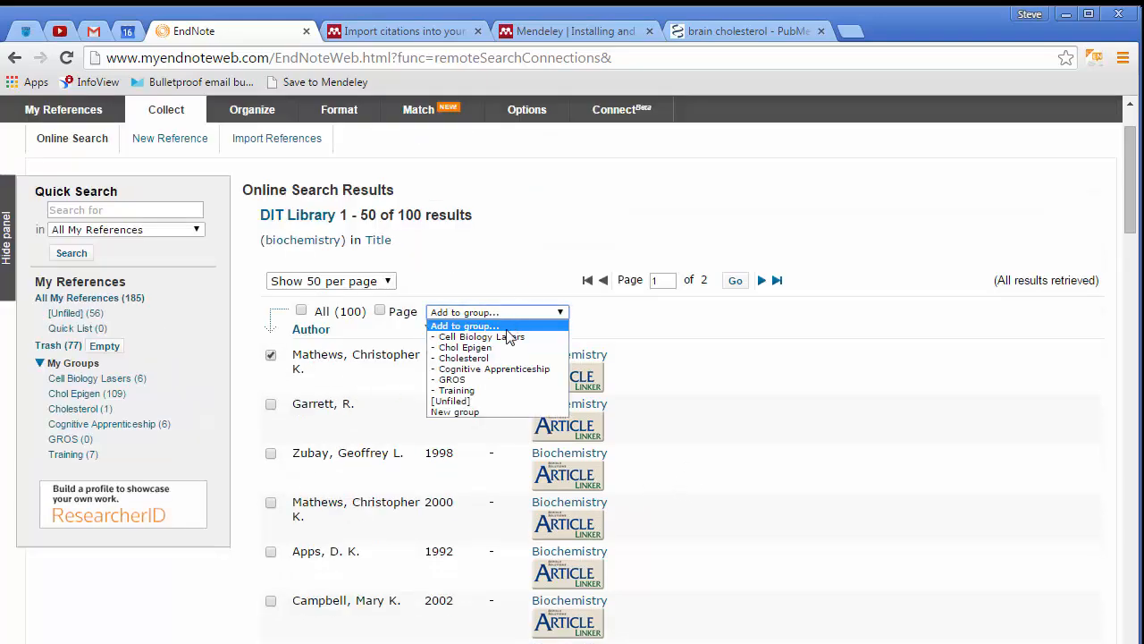
click(468, 391)
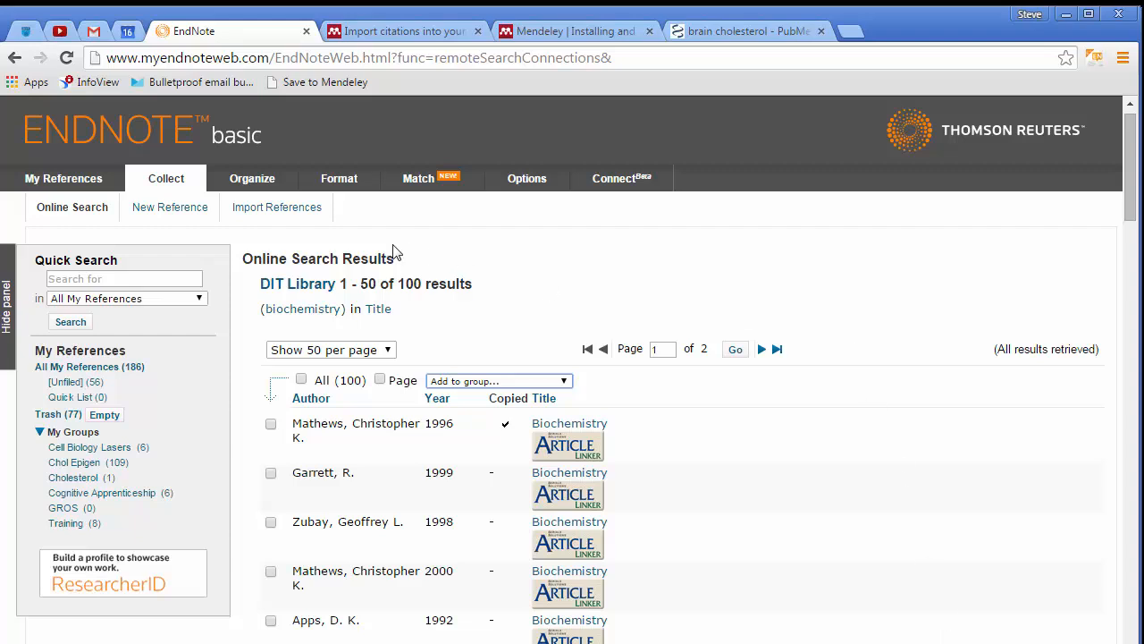
Open the Cite While You Write Plug-In page
mouse_move(527, 178)
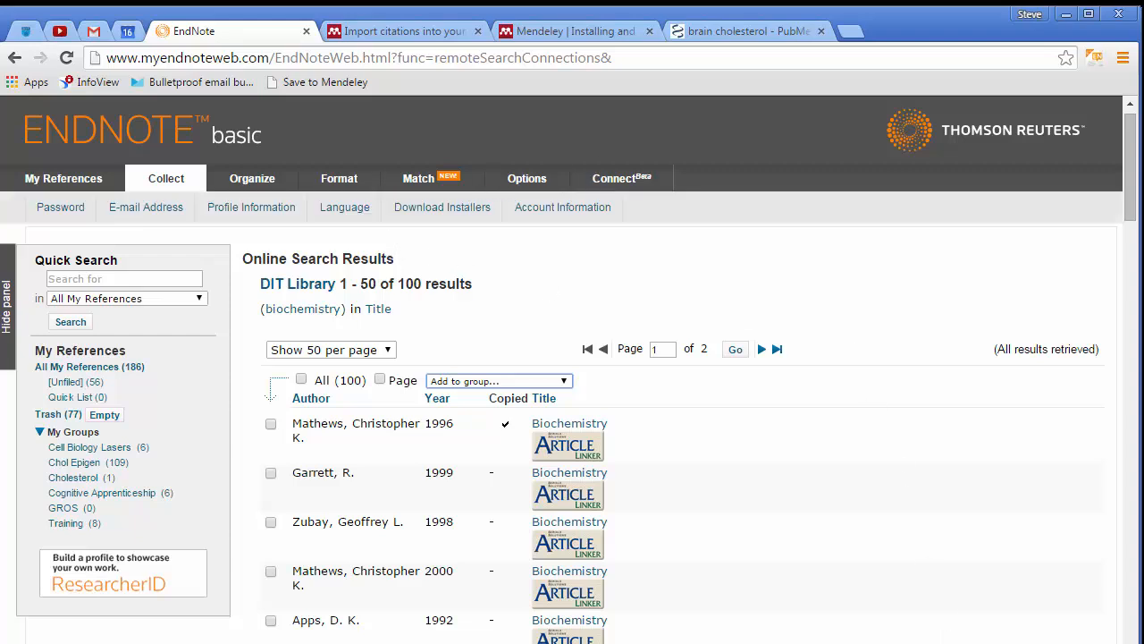
mouse_move(299, 191)
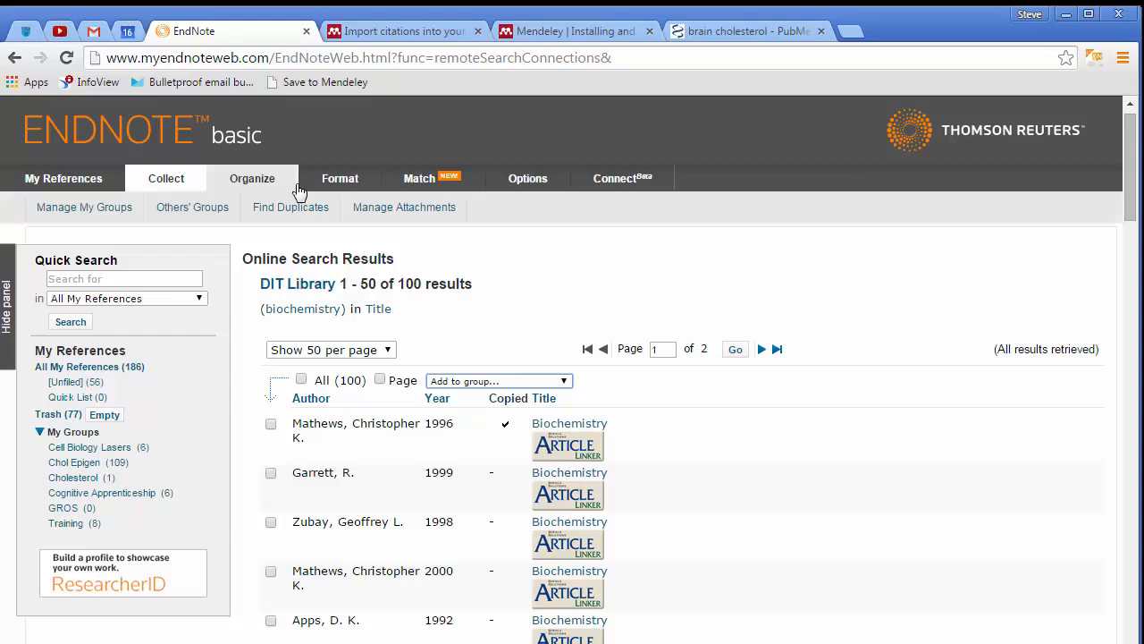
mouse_move(340, 191)
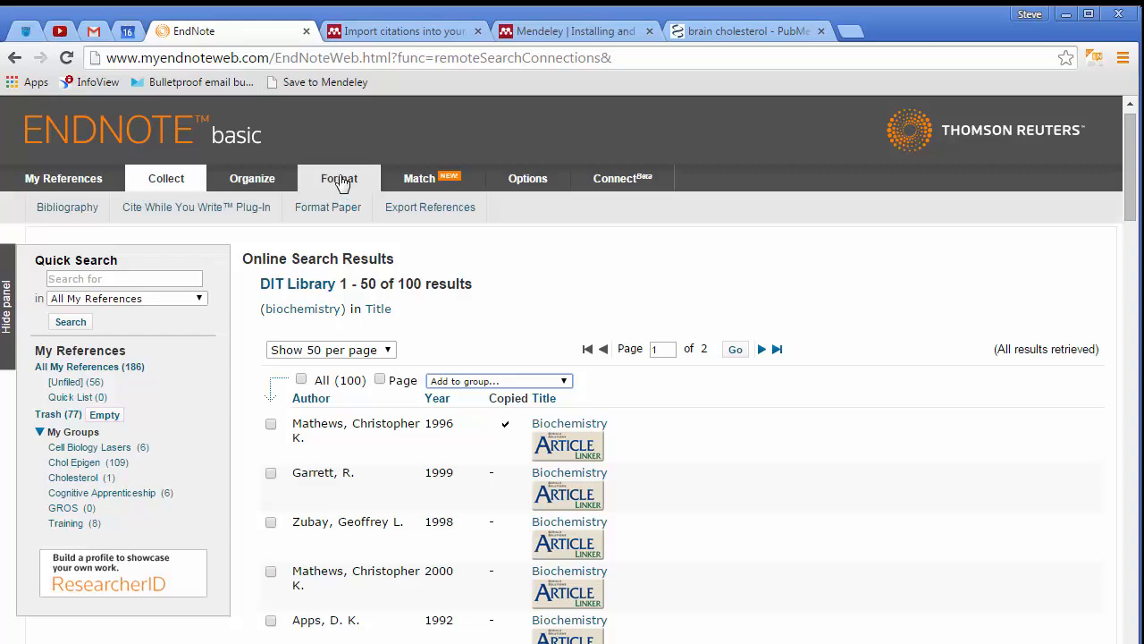
click(203, 208)
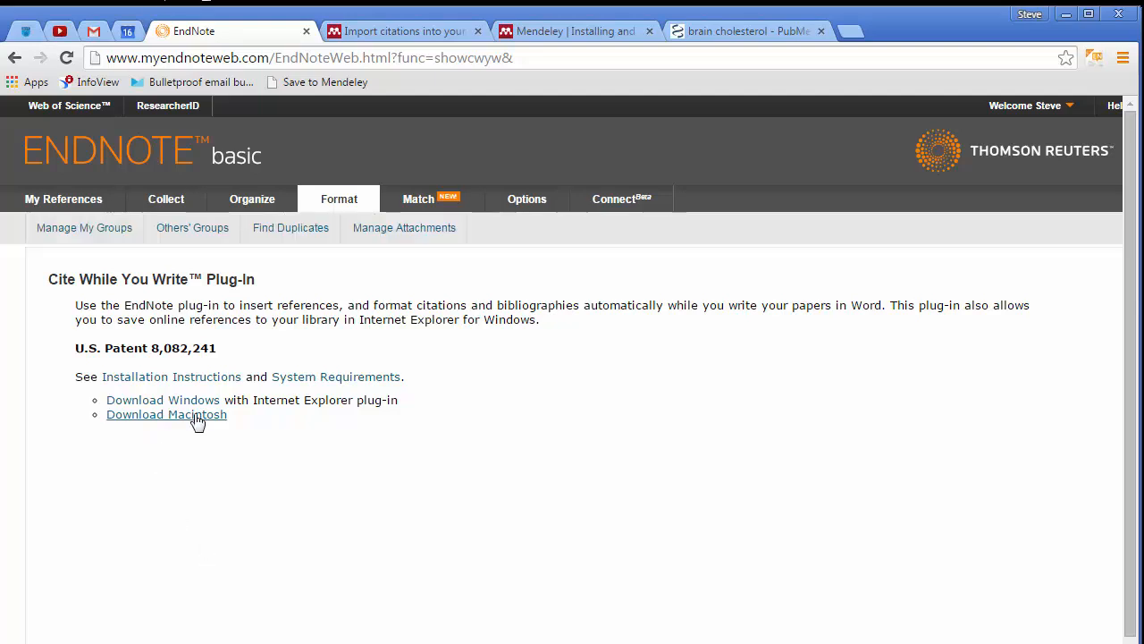
Read the plug-in's Windows installation instructions, then return to the EndNote tab
click(201, 381)
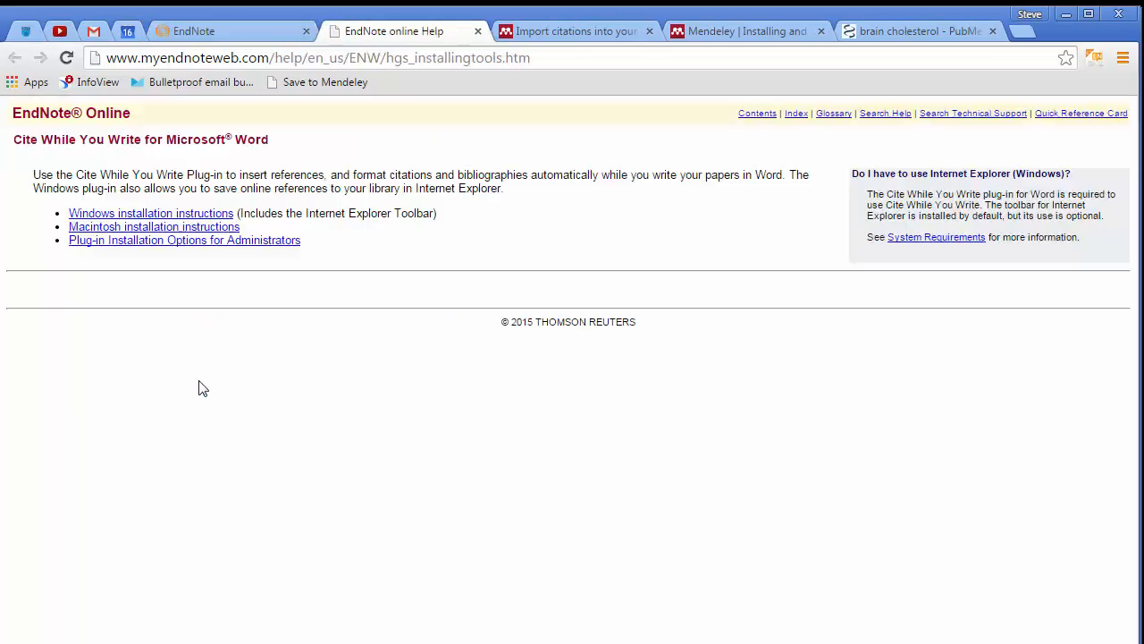
click(191, 215)
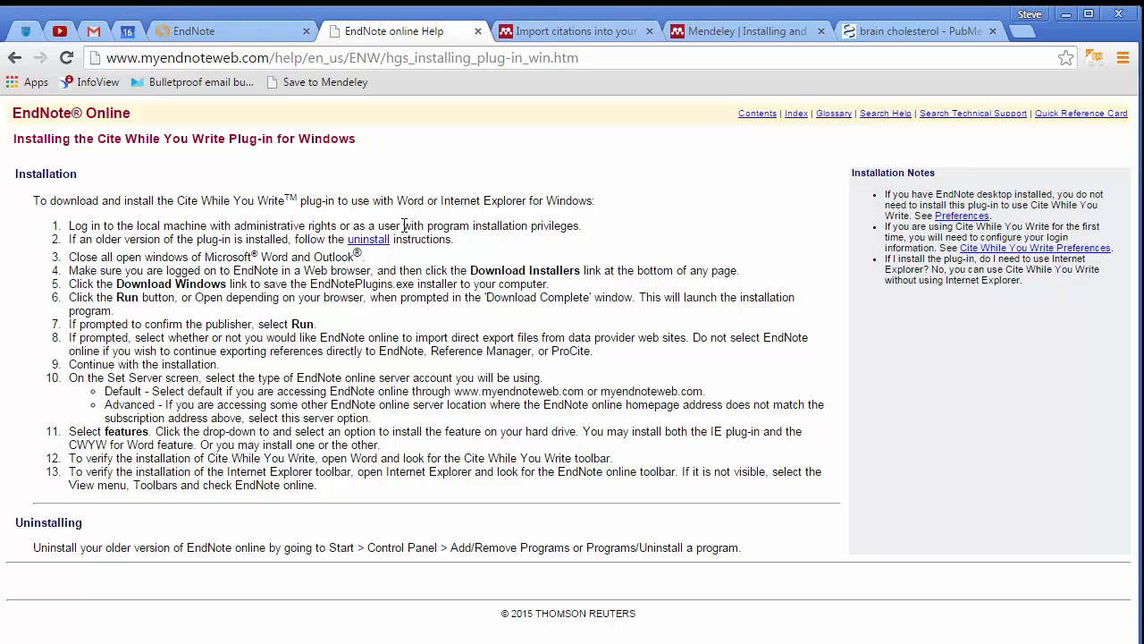
click(22, 62)
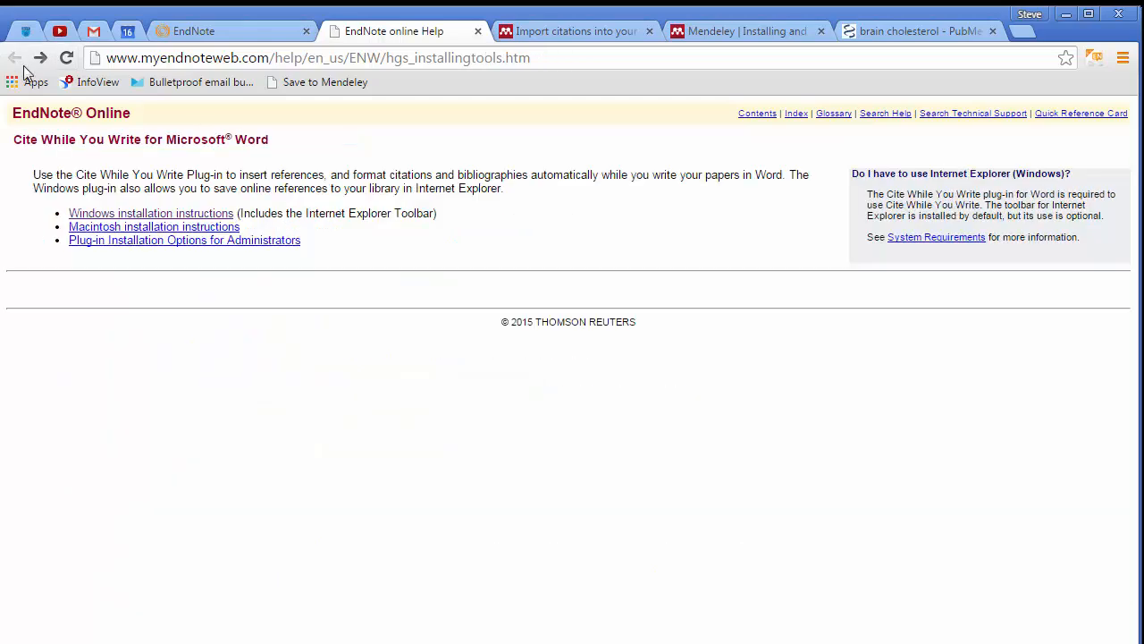
click(223, 30)
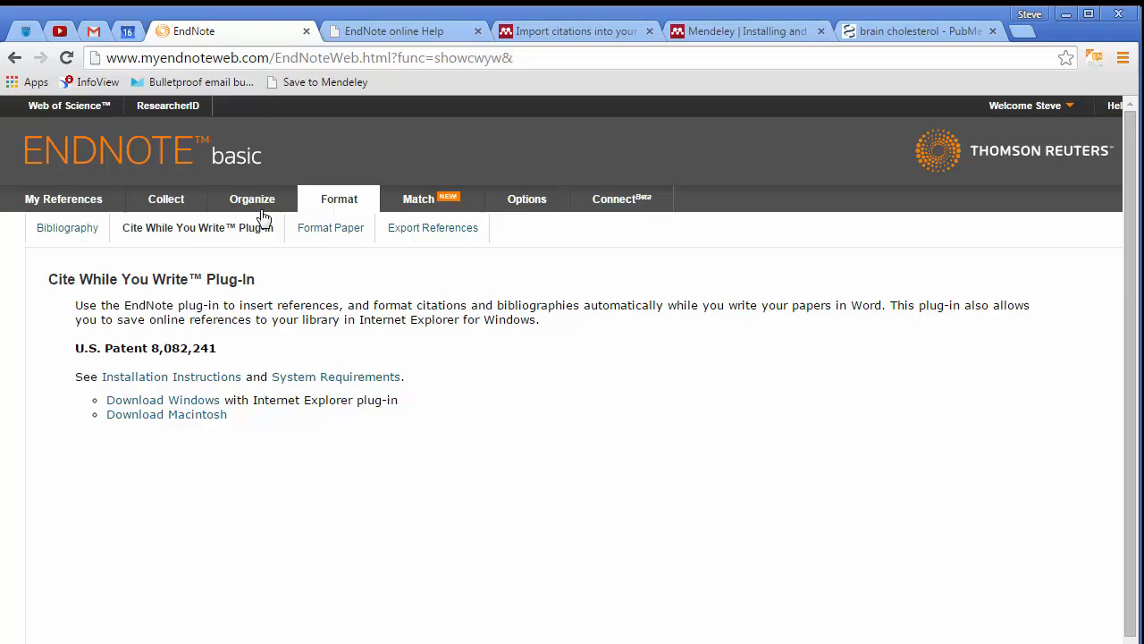
Download the Windows Cite While You Write plug-in installer and open it
click(164, 404)
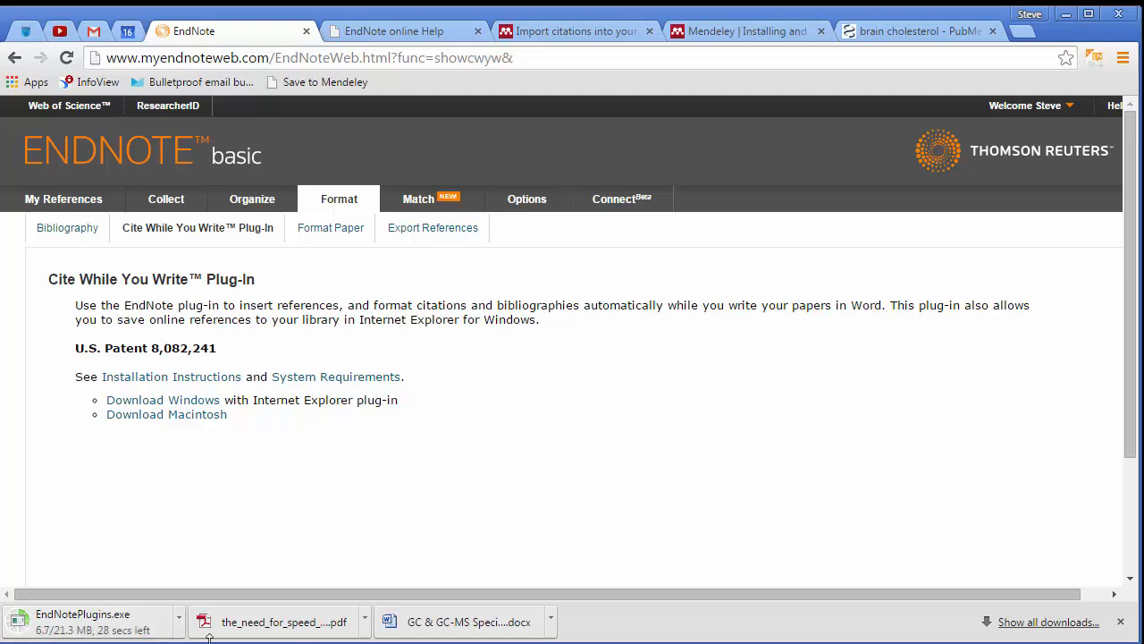
drag(210, 638, 210, 642)
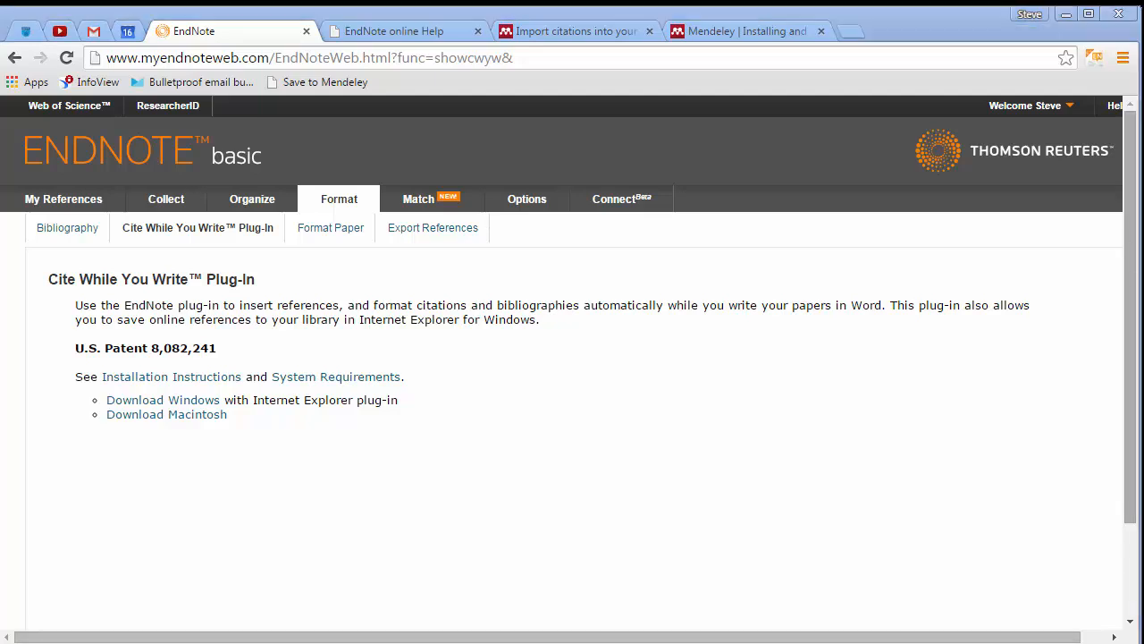
Bring the Word window forward, enlarge it and zoom the blank document in to 110%
drag(1143, 161, 394, 28)
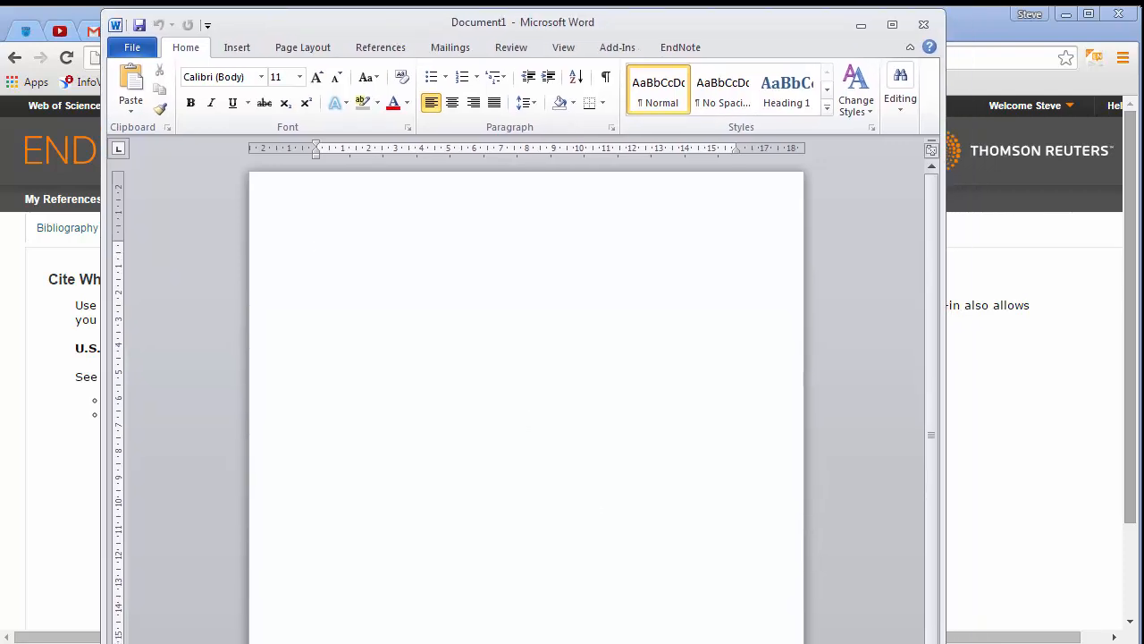
drag(938, 642, 993, 615)
click(972, 608)
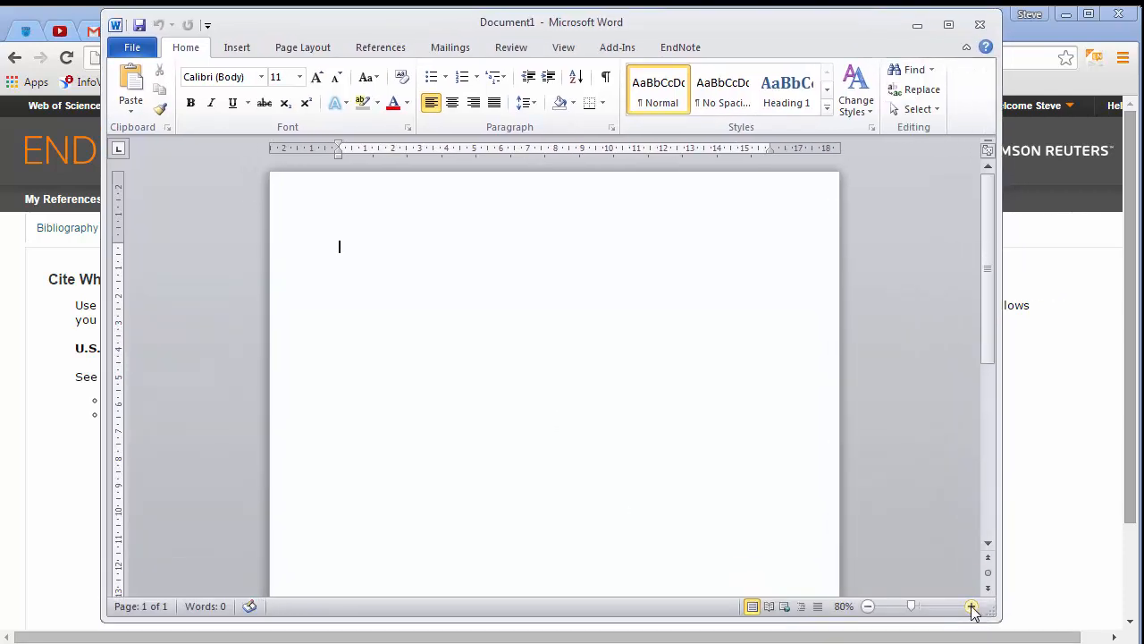
click(972, 608)
click(972, 608)
click(972, 608)
Sign in to EndNote from Word's EndNote tab with the account e-mail address and password
click(680, 48)
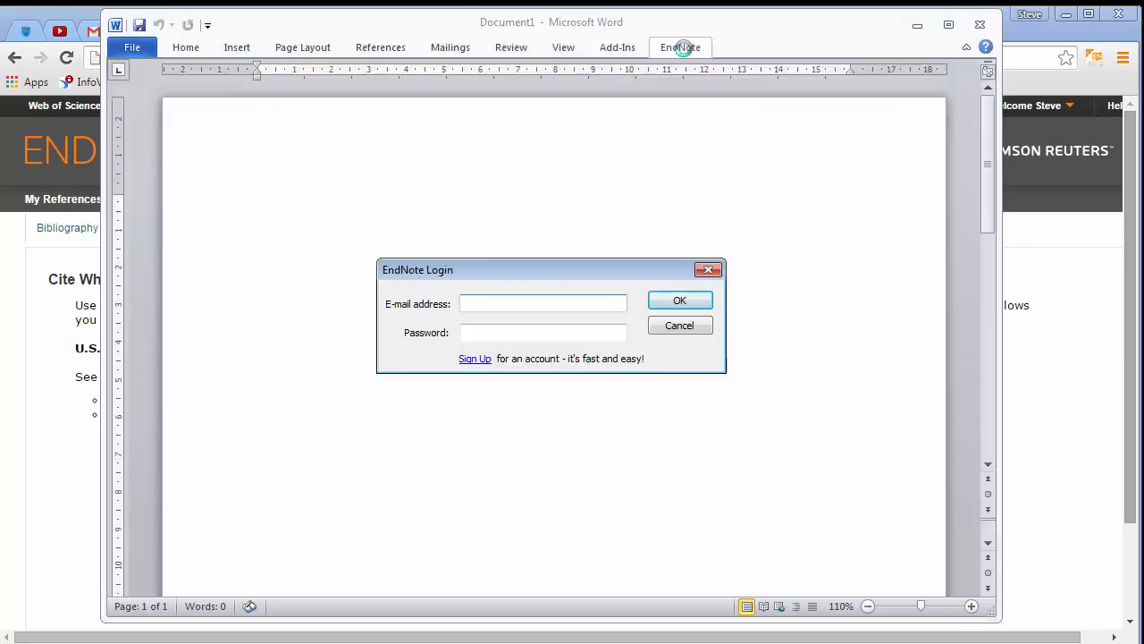
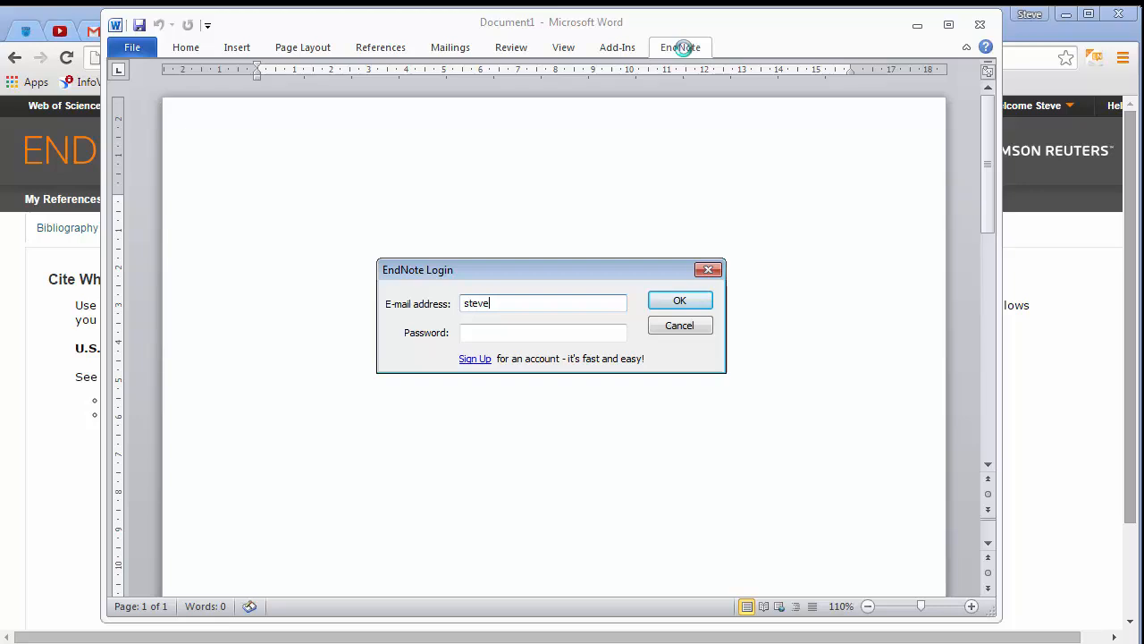
key(Tab)
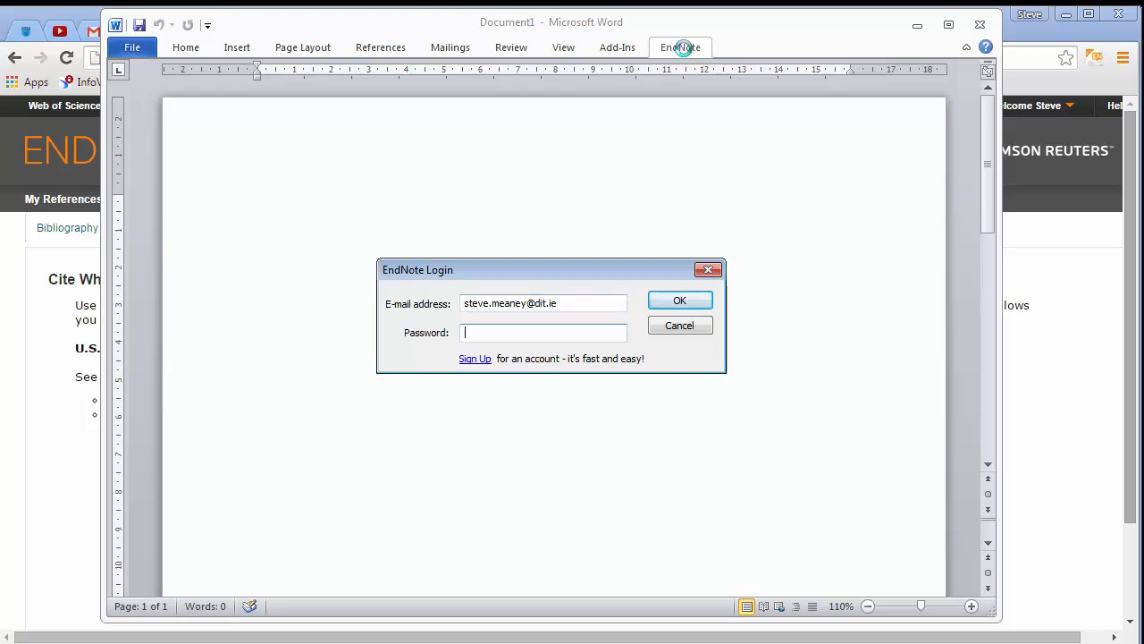
text(•••••••••••••••)
click(702, 301)
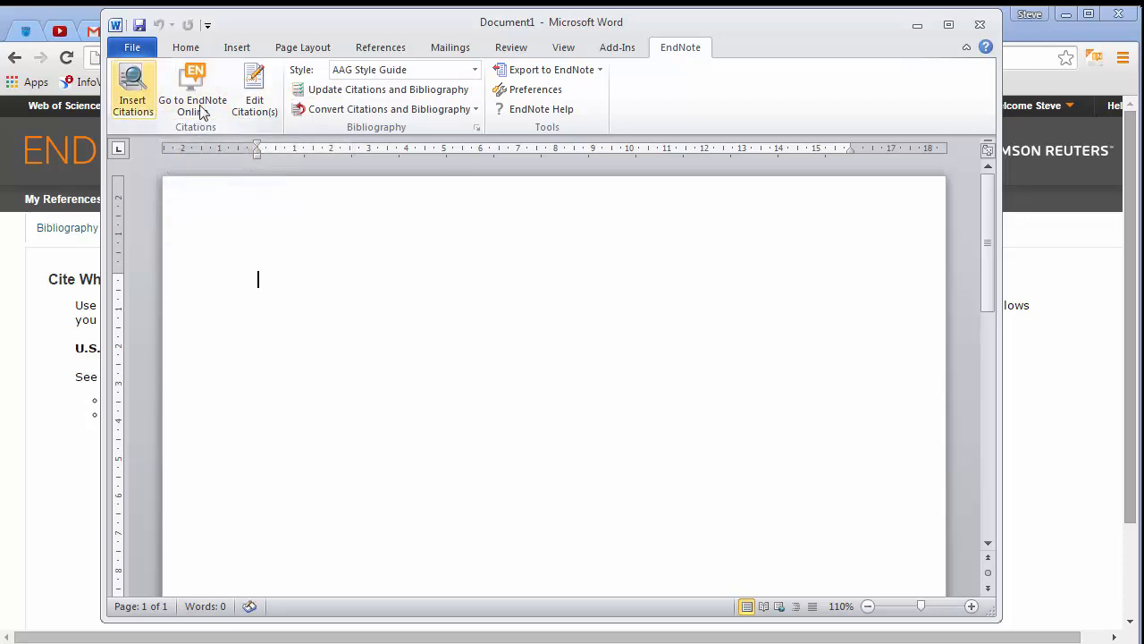
Set the citation style to Harvard (DIT Faculty of Business) from the full list of EndNote styles
click(473, 72)
mouse_move(528, 116)
mouse_down()
mouse_move(549, 635)
mouse_move(528, 96)
mouse_up()
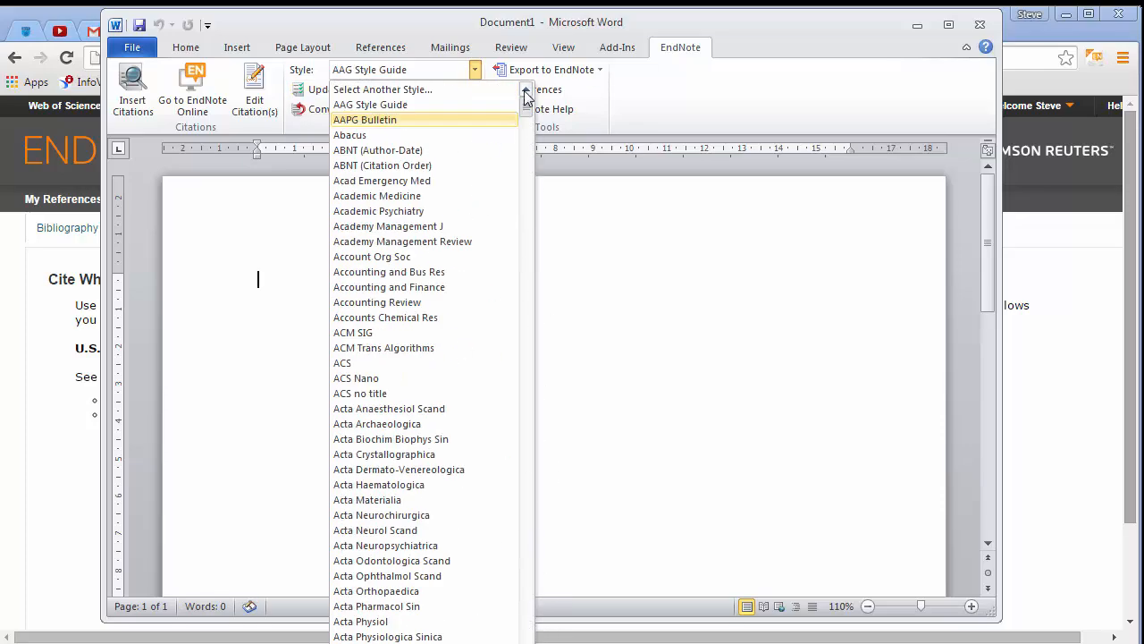
click(474, 93)
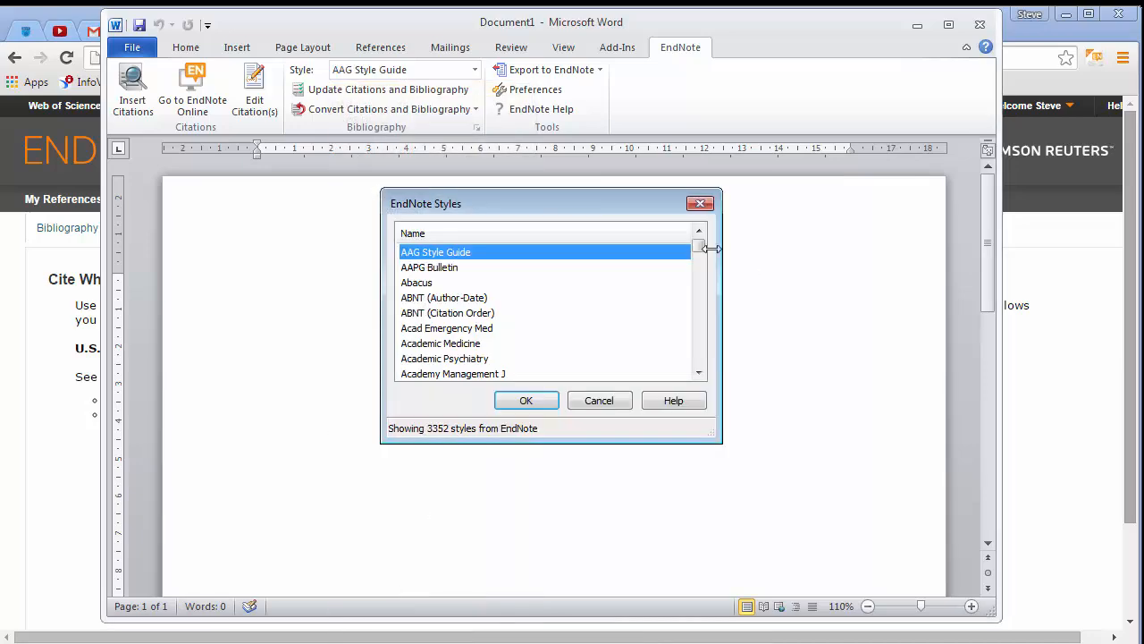
drag(700, 248, 702, 307)
scroll(695, 271, up, 20)
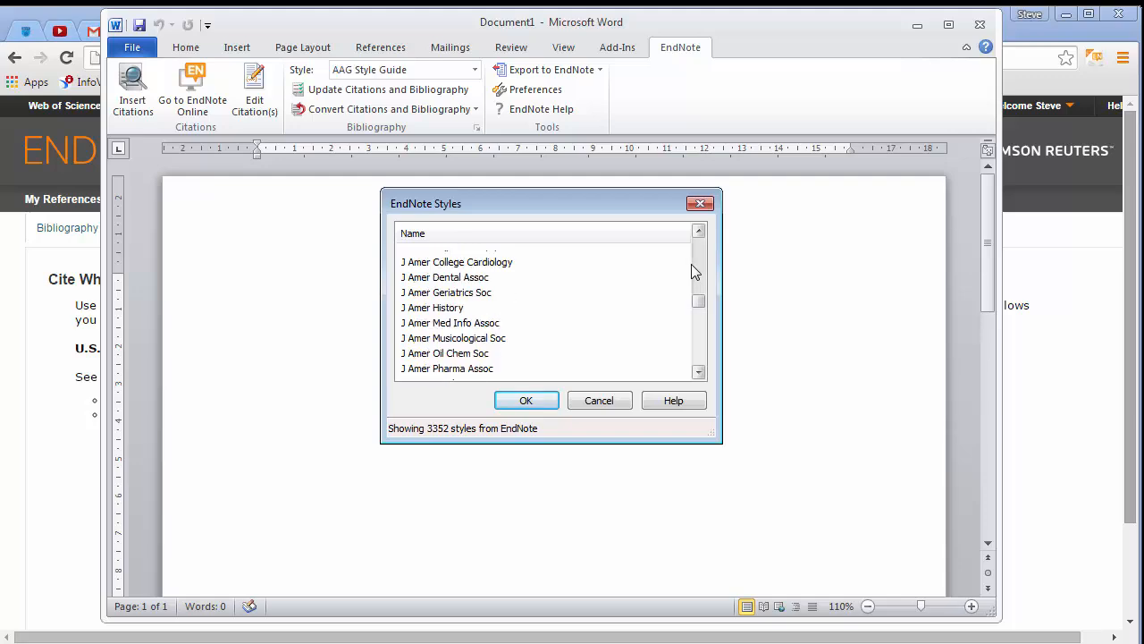
scroll(697, 313, down, 20)
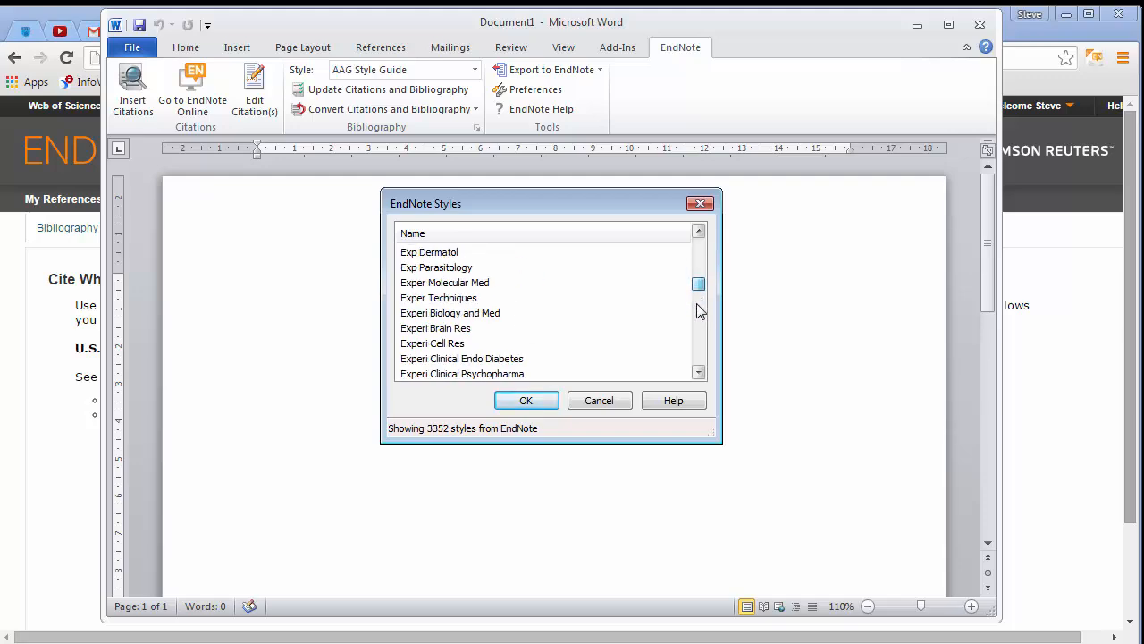
scroll(700, 340, down, 20)
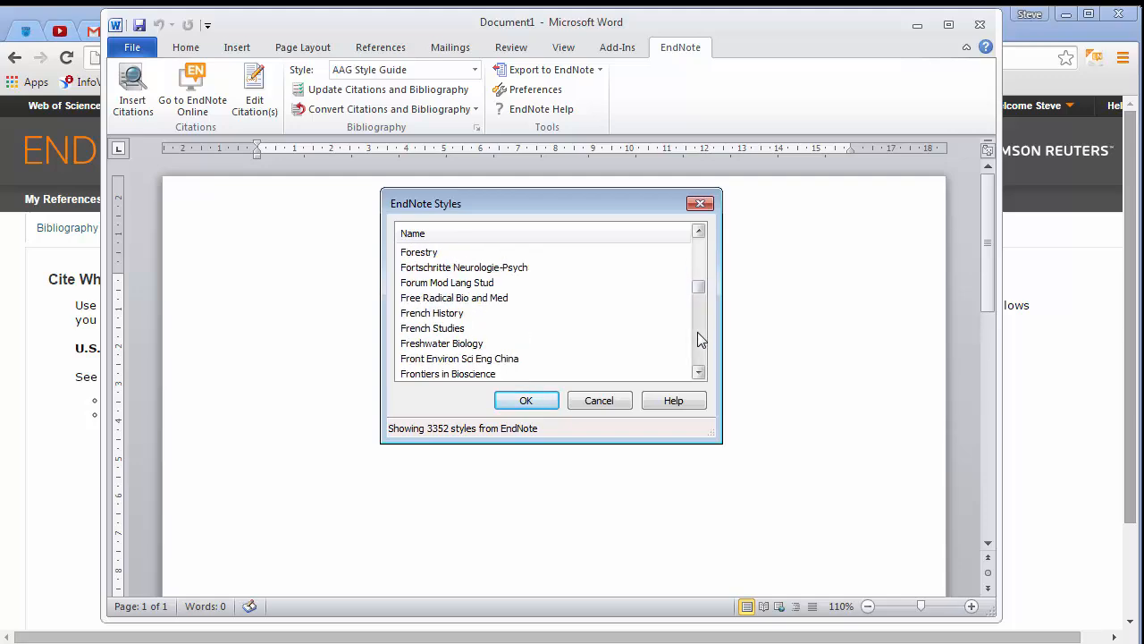
scroll(699, 353, down, 20)
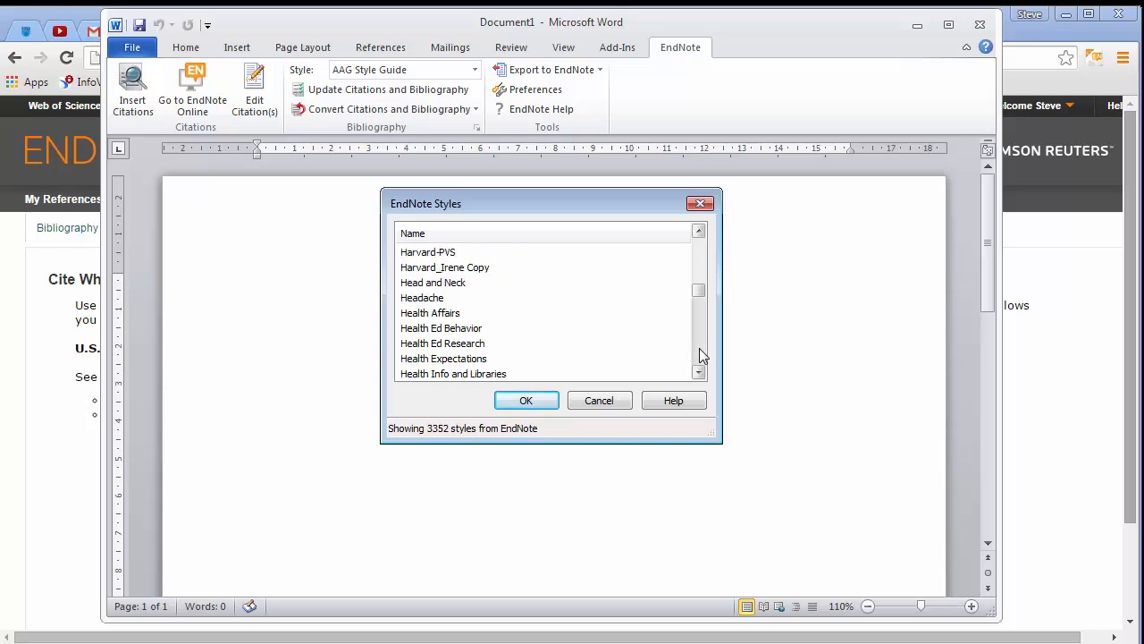
scroll(696, 272, up, 13)
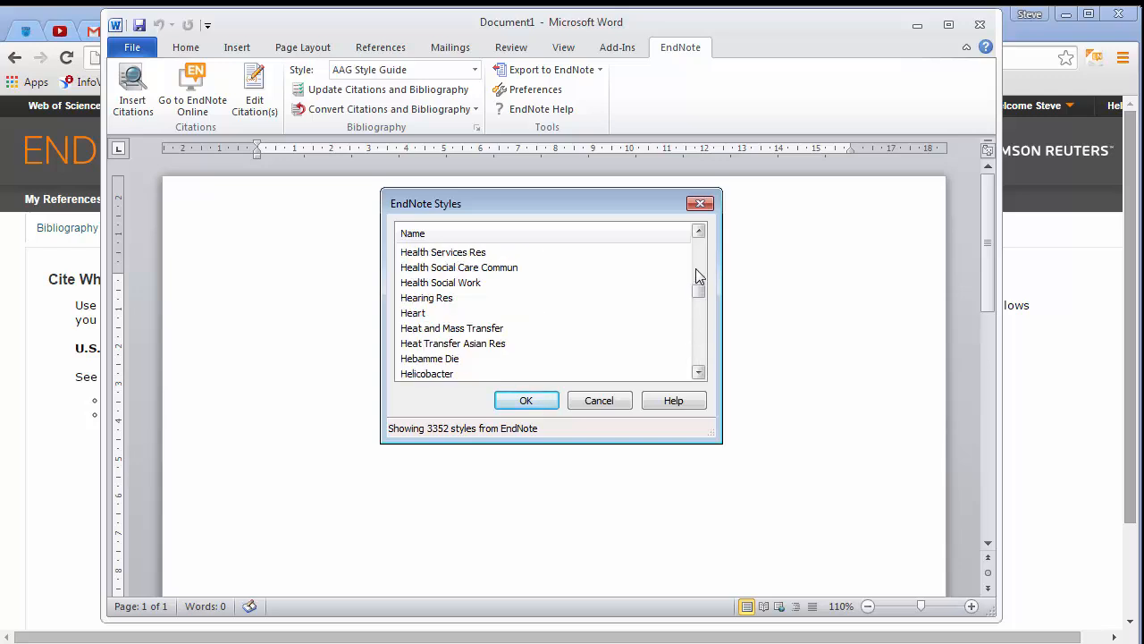
scroll(697, 263, up, 5)
click(699, 231)
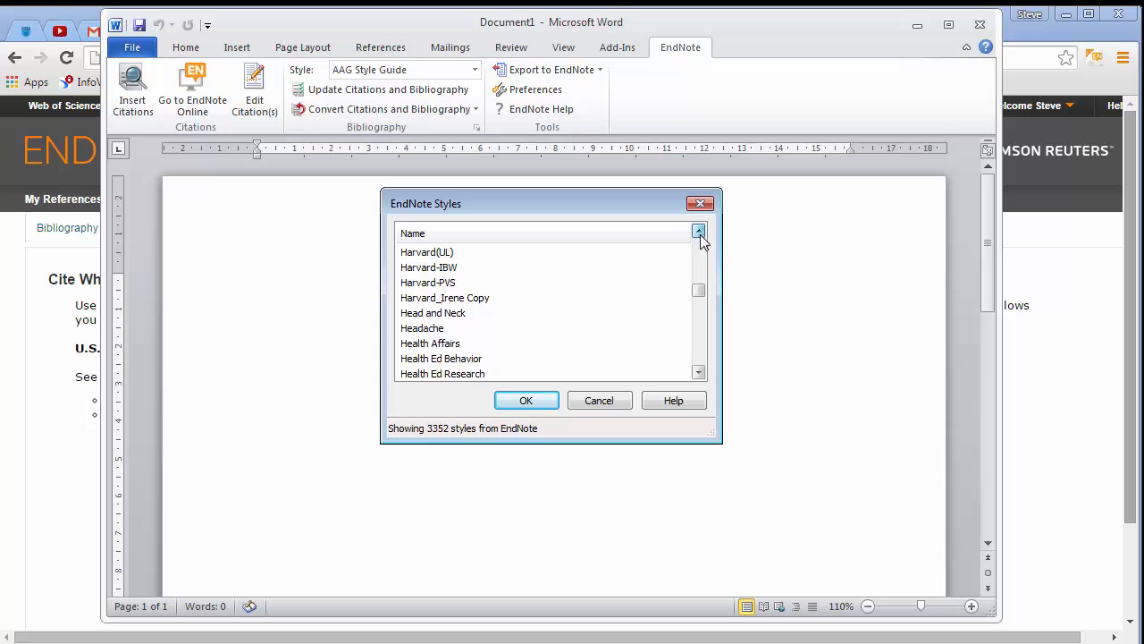
click(699, 231)
click(699, 232)
click(699, 231)
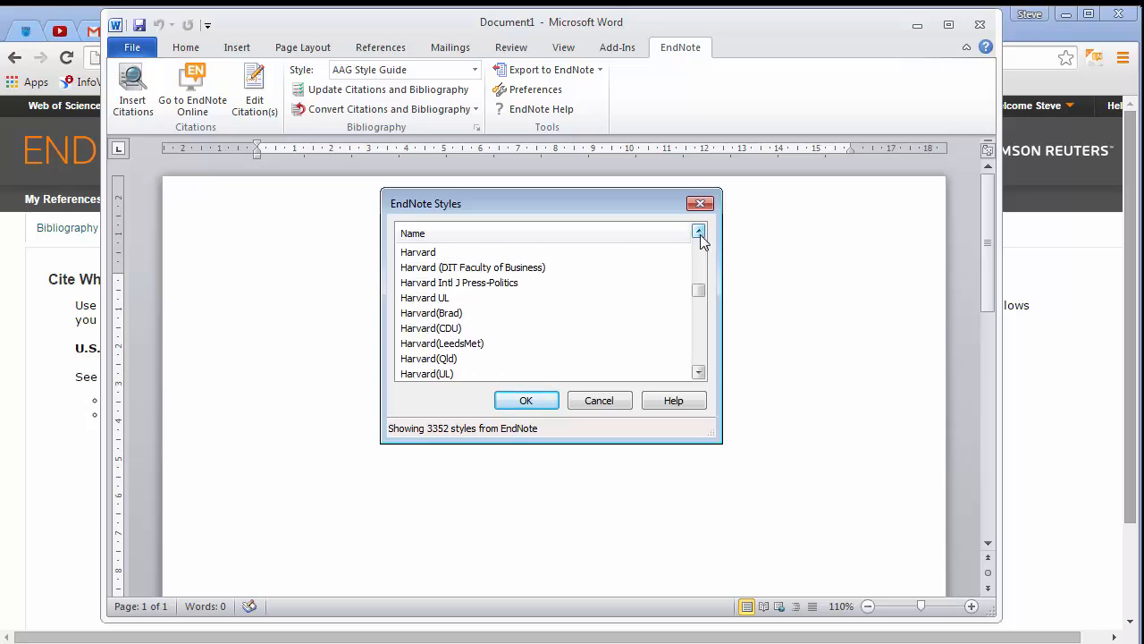
click(556, 269)
click(540, 402)
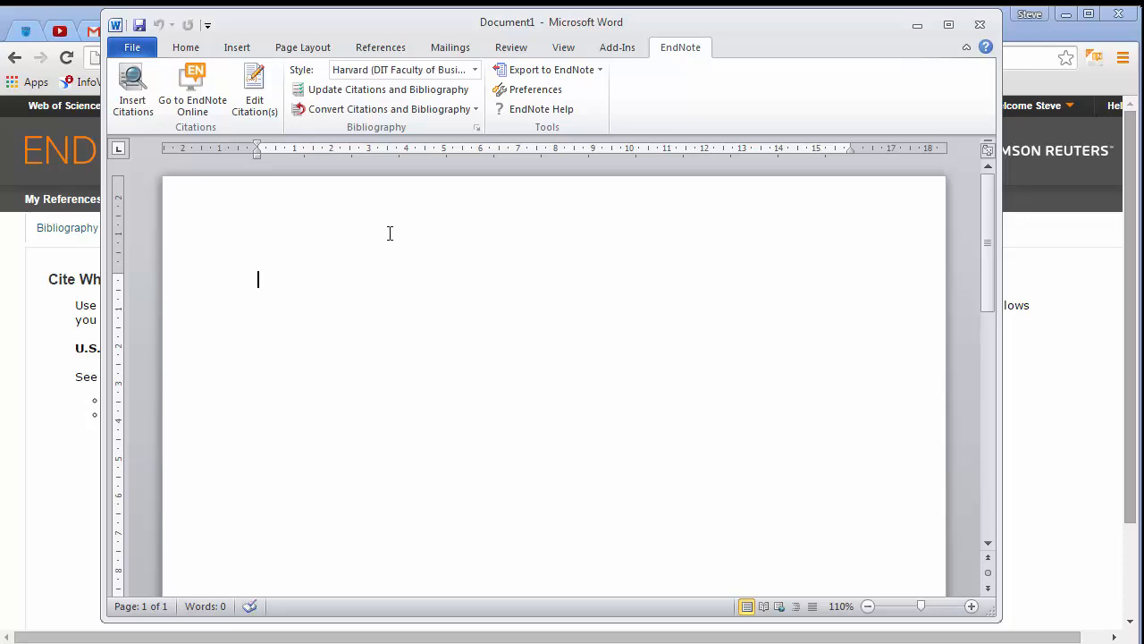
Write the sentence "Here is some text that I want to reference." and place the cursor before its full stop
text(Here is some)
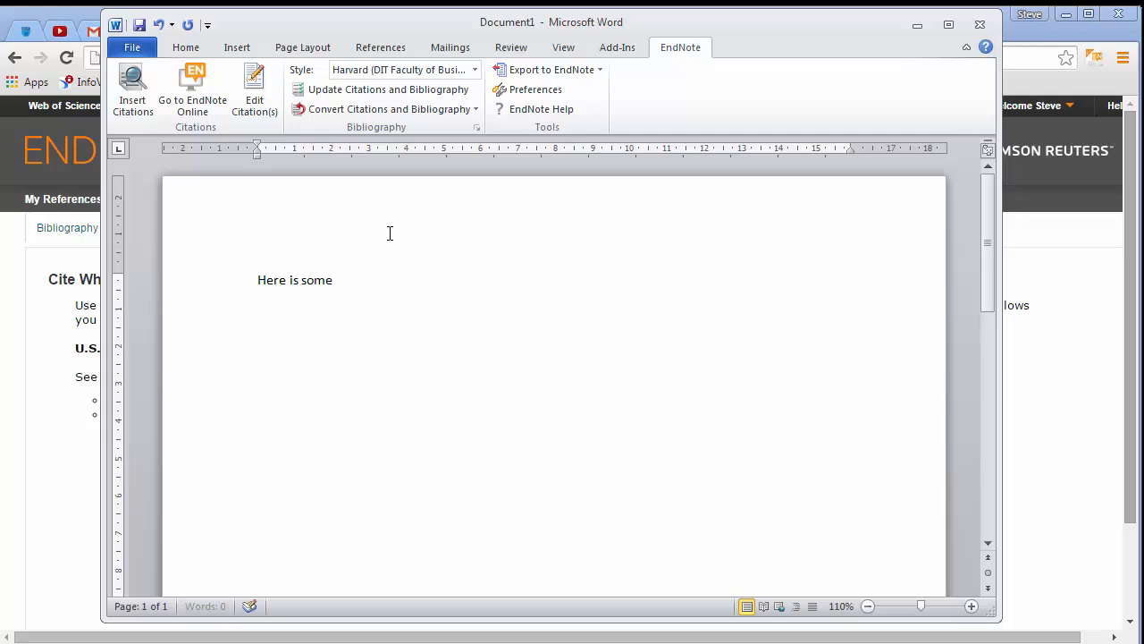
text( text that I want to reference.)
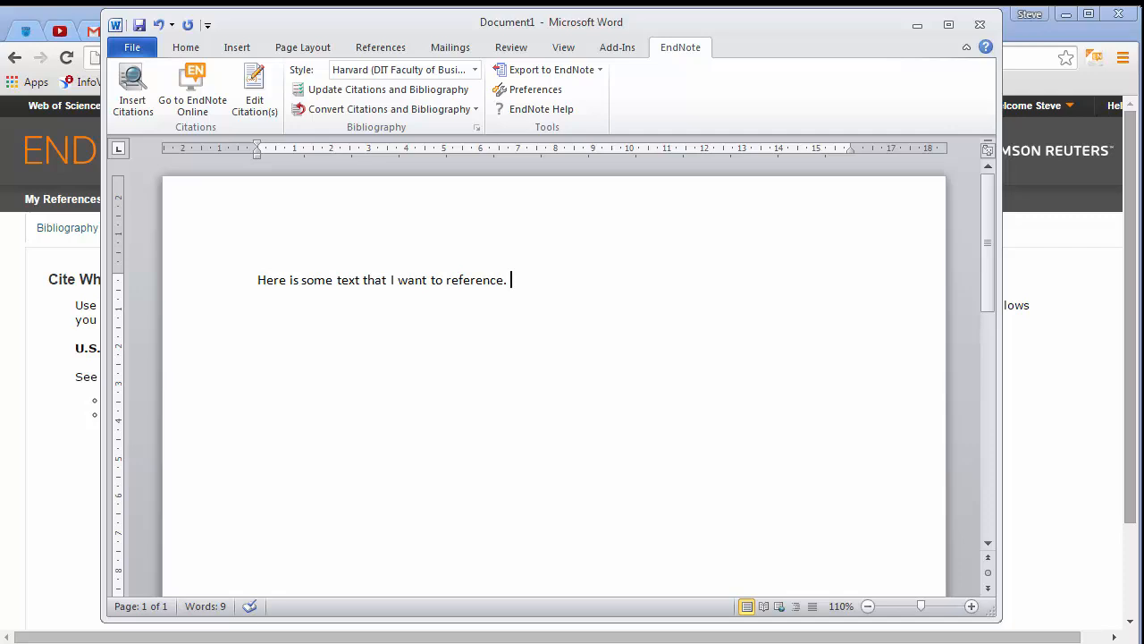
key(Left)
key(Left)
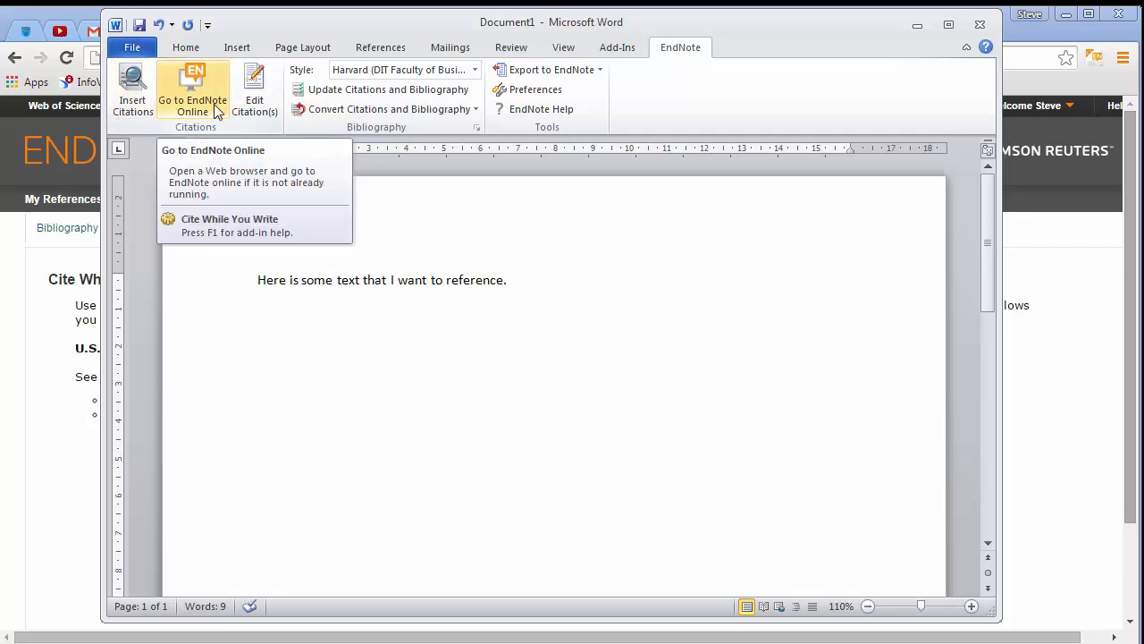
Search your references for kim and insert the 2015 Kim tuna-peptide adipogenesis article as a citation
click(130, 83)
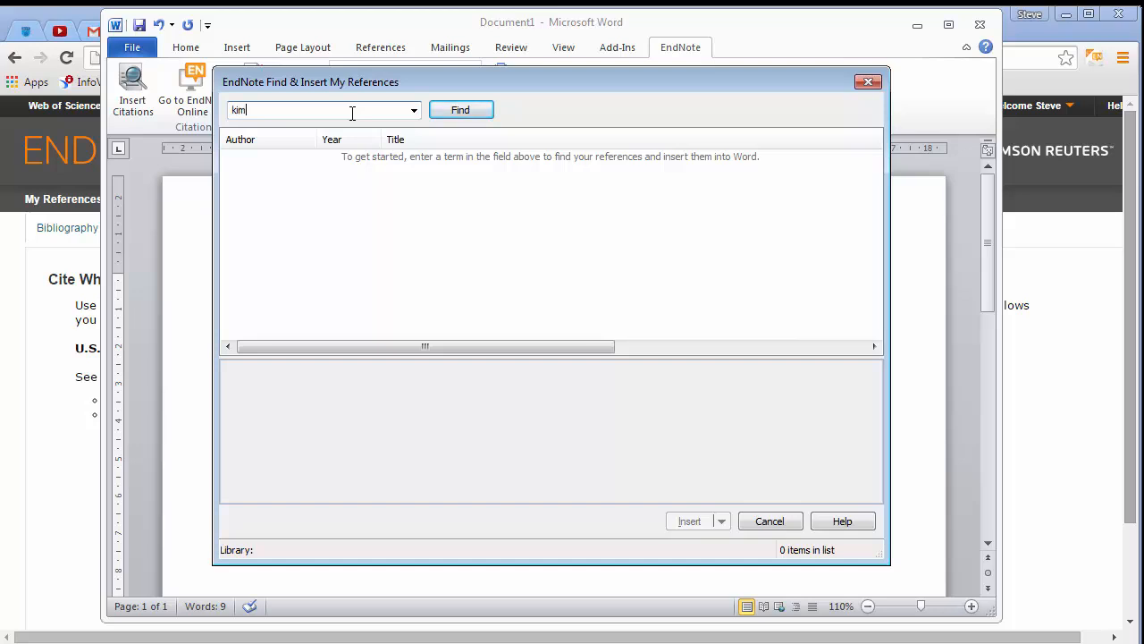
click(481, 113)
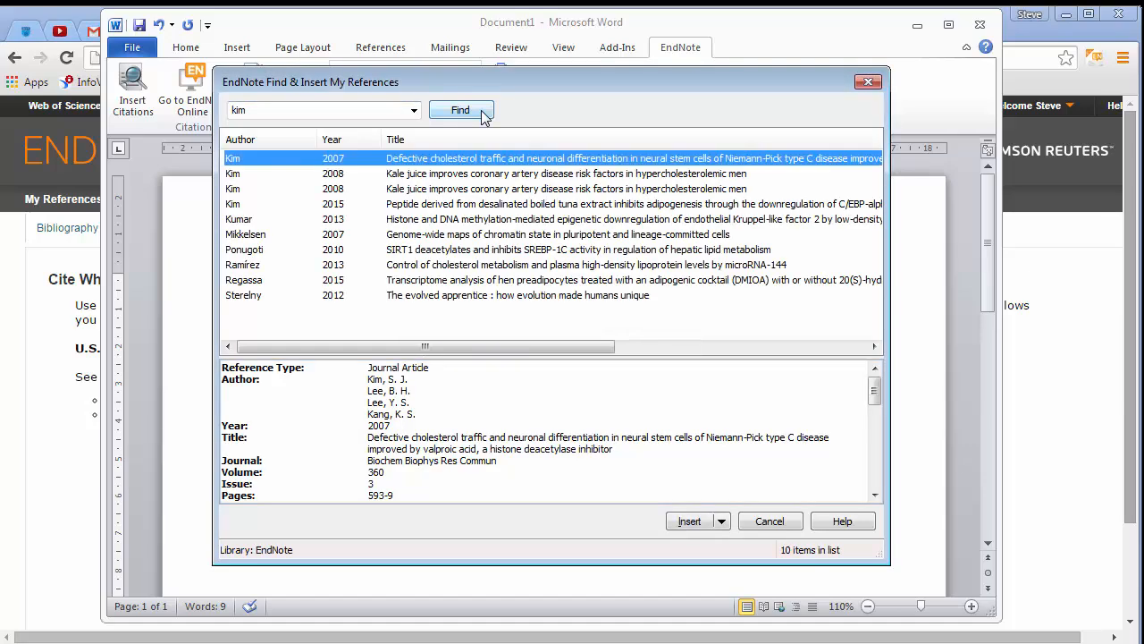
click(319, 206)
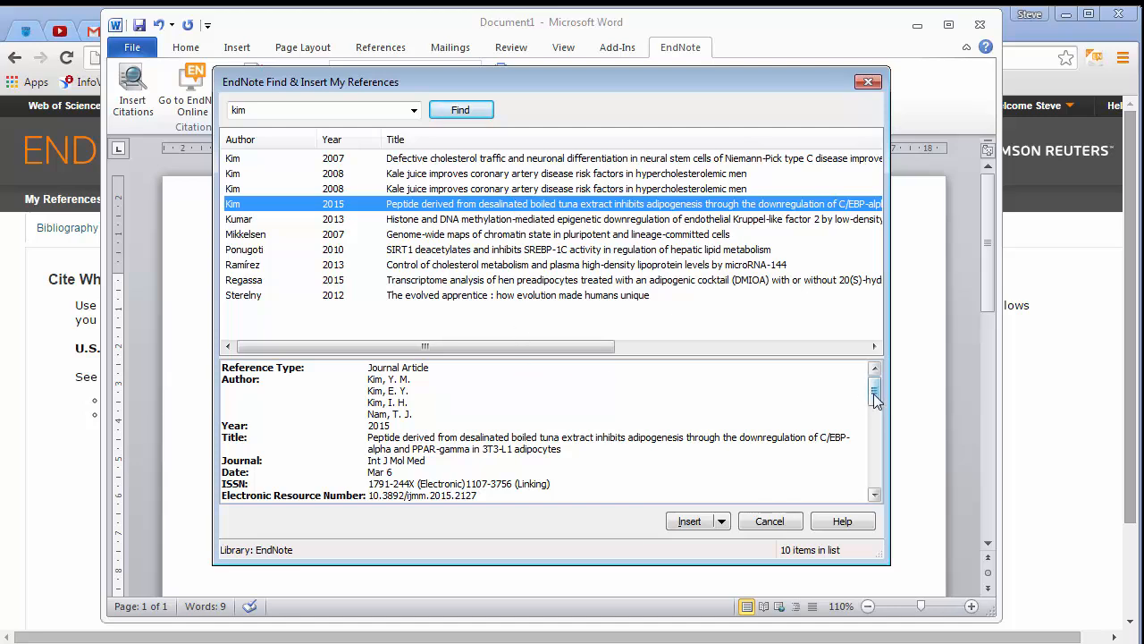
mouse_move(874, 393)
mouse_down()
mouse_move(874, 435)
mouse_move(876, 378)
mouse_move(883, 485)
mouse_move(876, 380)
mouse_up()
click(690, 524)
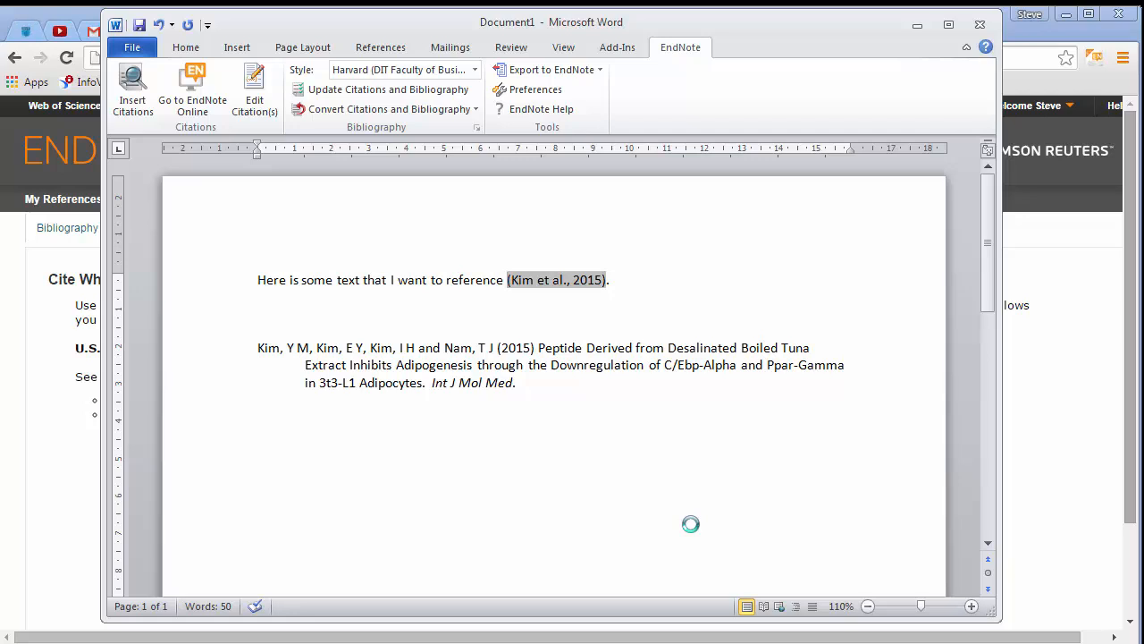
Add a bold "Reference List" heading above the generated bibliography
key(Right)
key(Right)
key(Right)
key(Right)
key(Right)
key(Right)
key(Right)
key(Right)
key(Right)
key(Right)
key(Right)
key(Right)
key(Right)
key(Right)
key(Right)
key(Right)
key(Right)
key(Right)
key(Right)
key(Right)
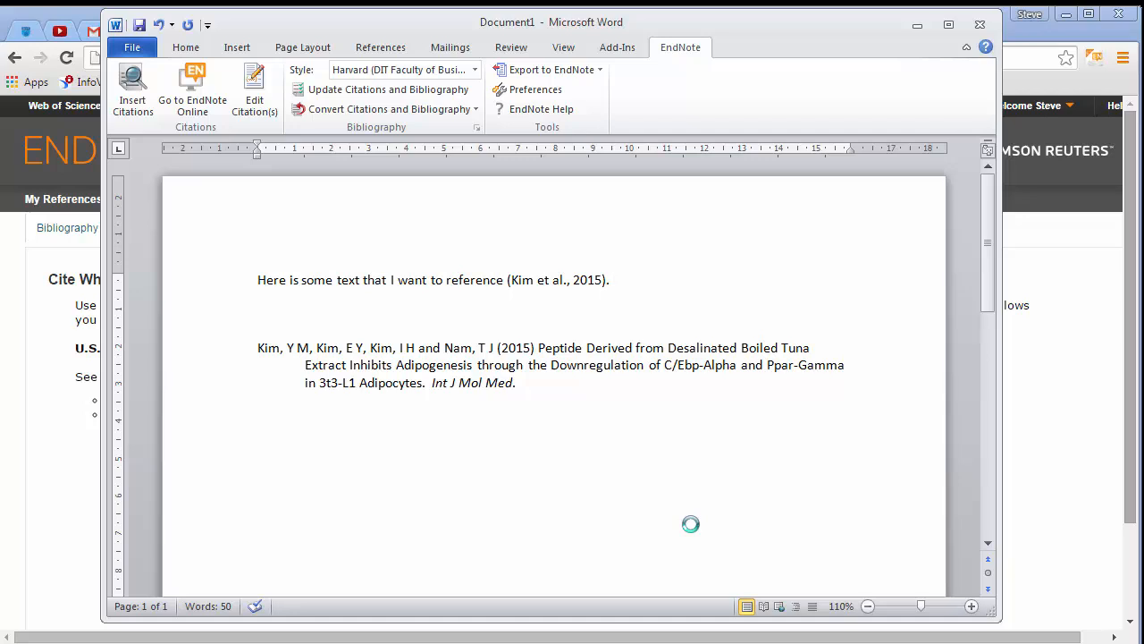
click(481, 380)
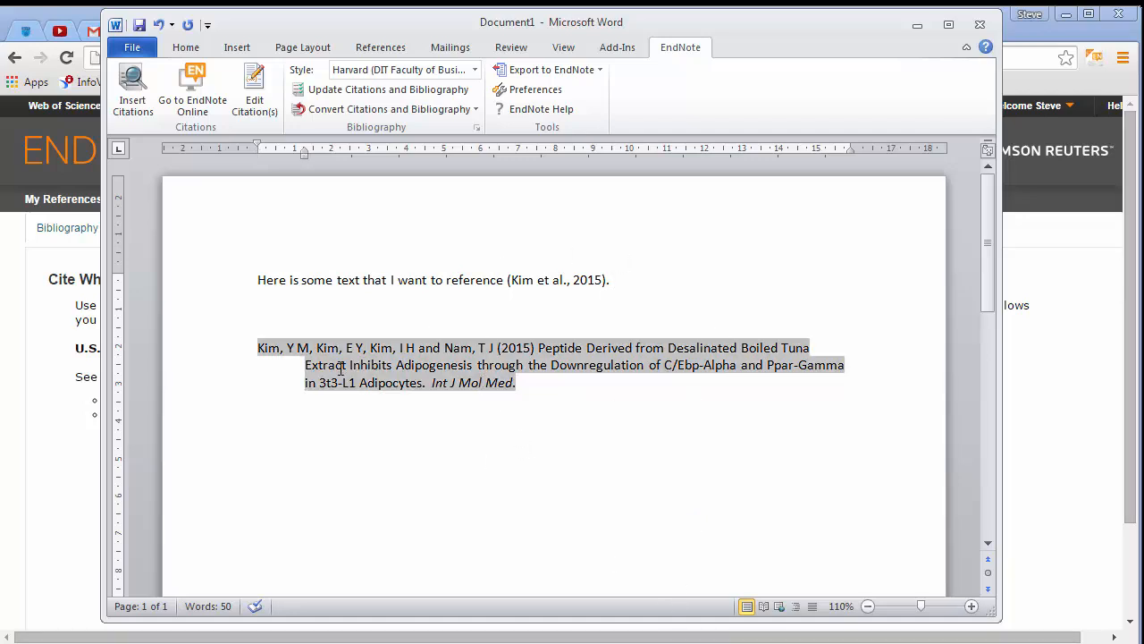
click(415, 320)
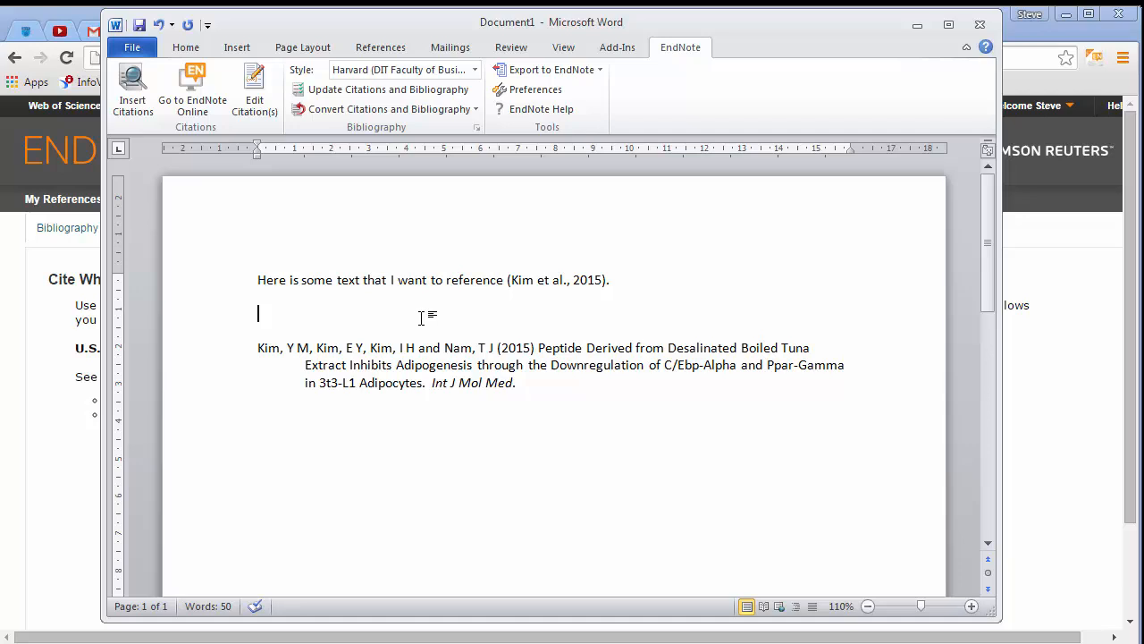
key(Return)
text(Refernce)
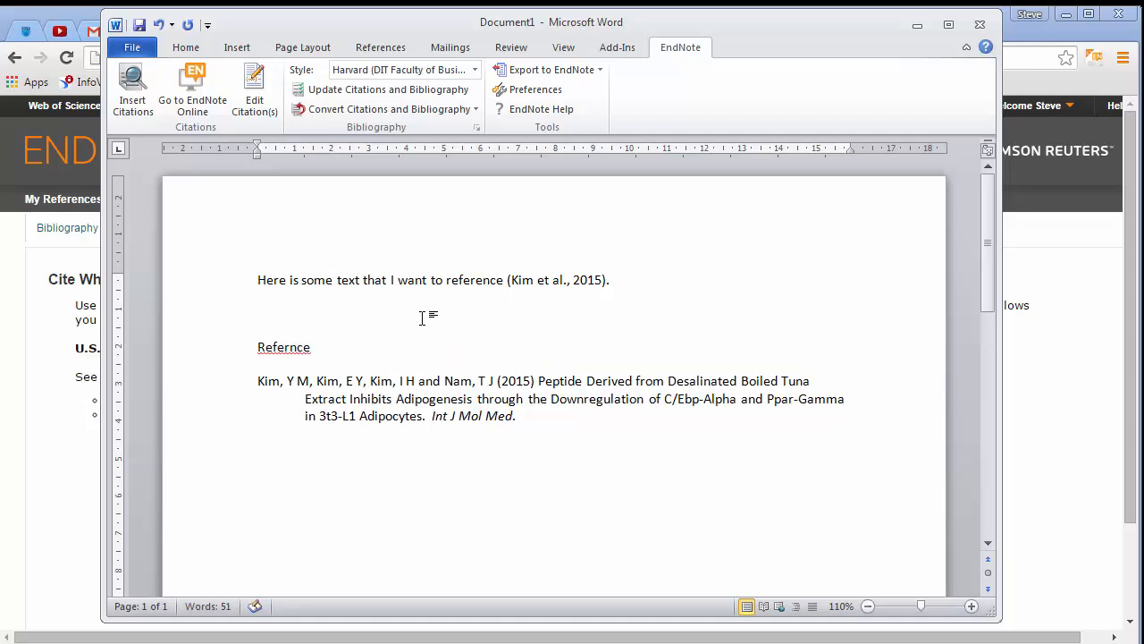
key(shift+Home)
text(Reference List)
key(shift+Home)
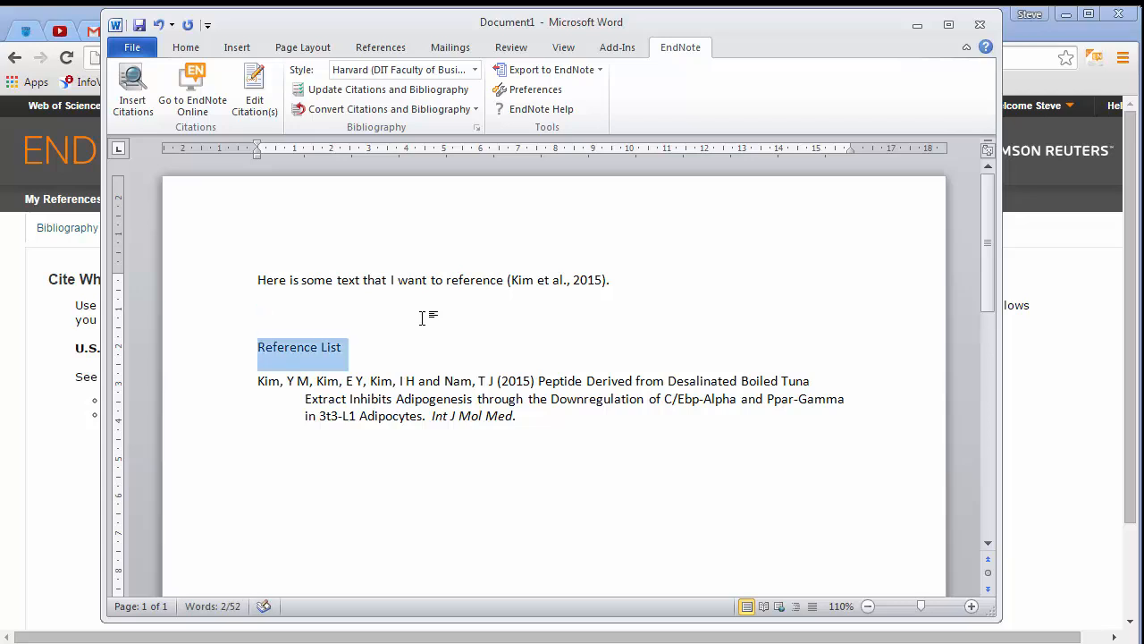
key(ctrl+b)
Continue the first paragraph with "Here is some more text. And then even more so that there is enough to have for references."
key(Up)
key(Up)
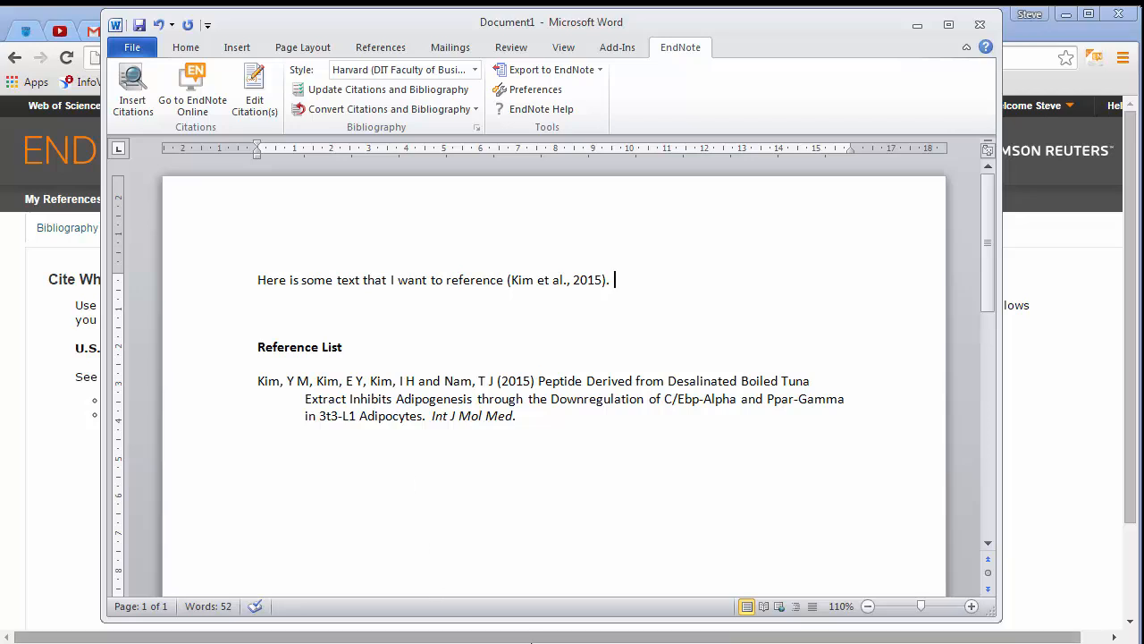
text(Here is some more te)
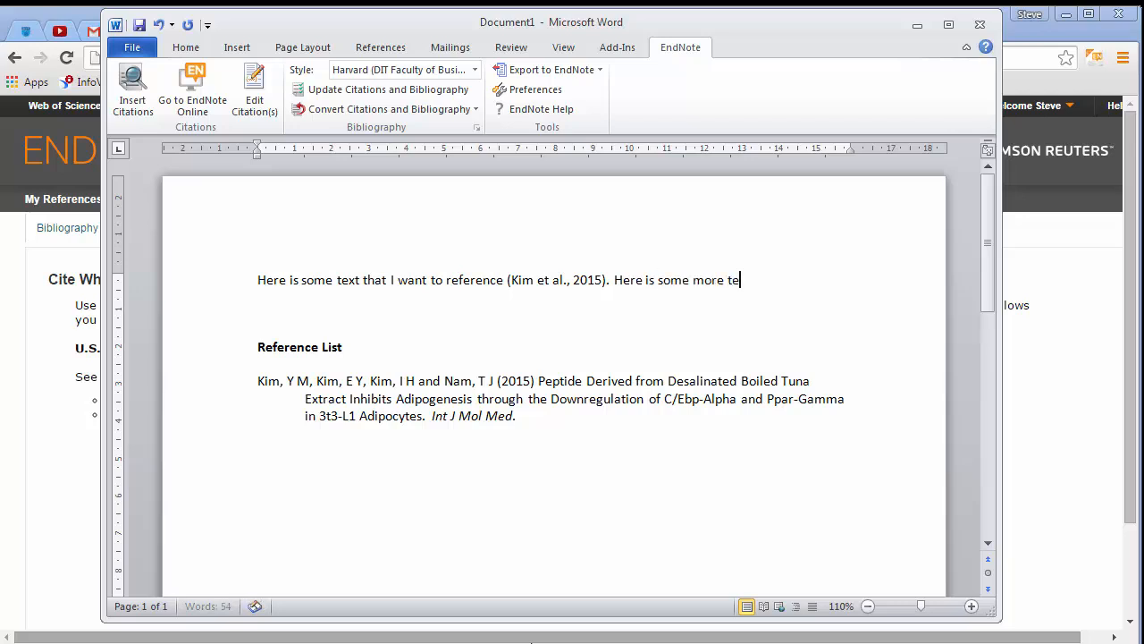
text(sxt. AN)
key(BackSpace)
key(BackSpace)
text(And then even)
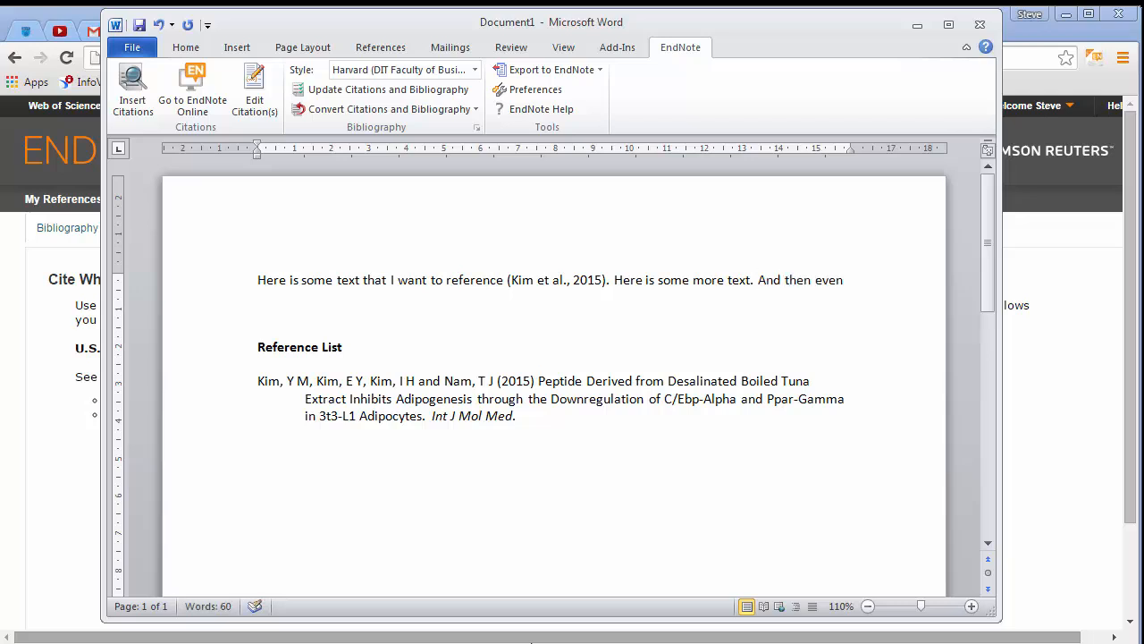
text( more so that thro)
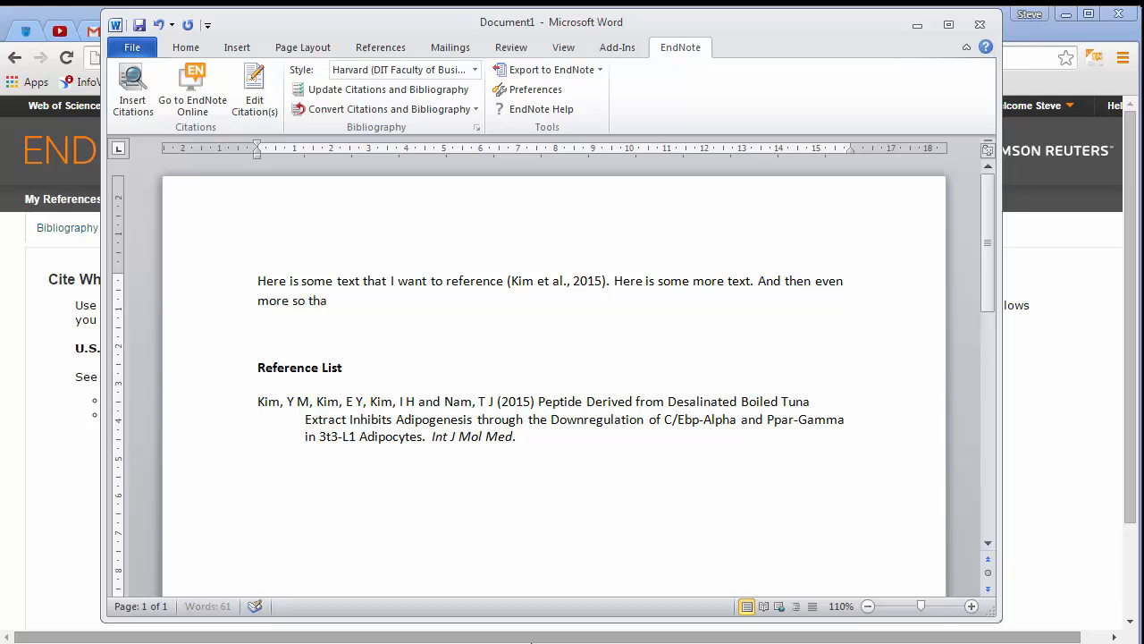
key(BackSpace)
key(BackSpace)
text(ere is enough to have fgop)
key(BackSpace)
key(BackSpace)
key(BackSpace)
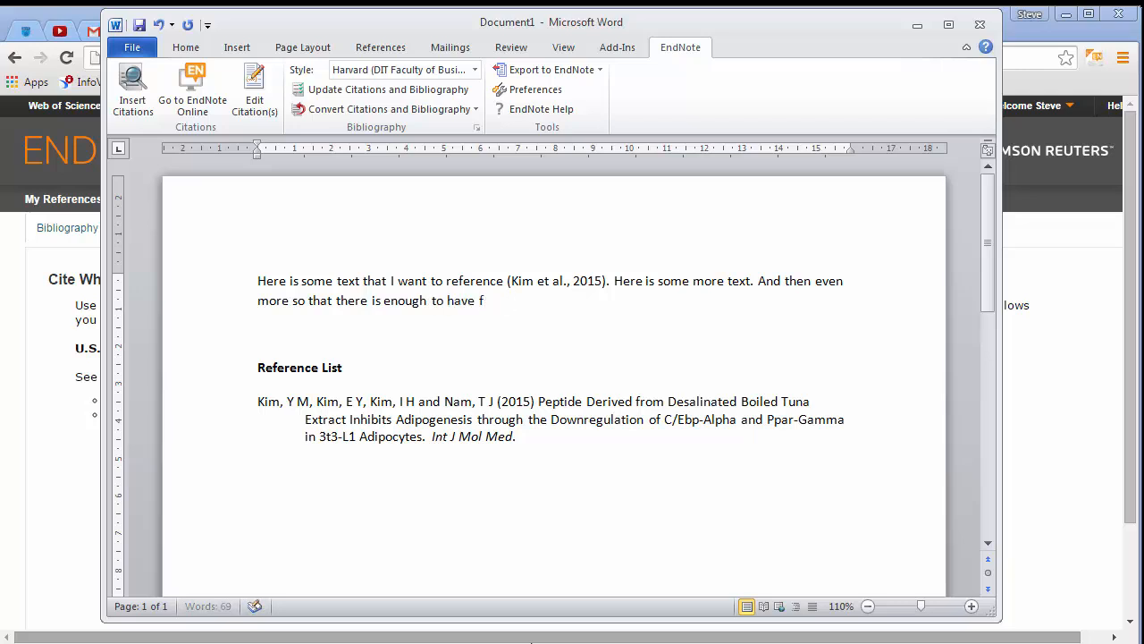
text(or references.)
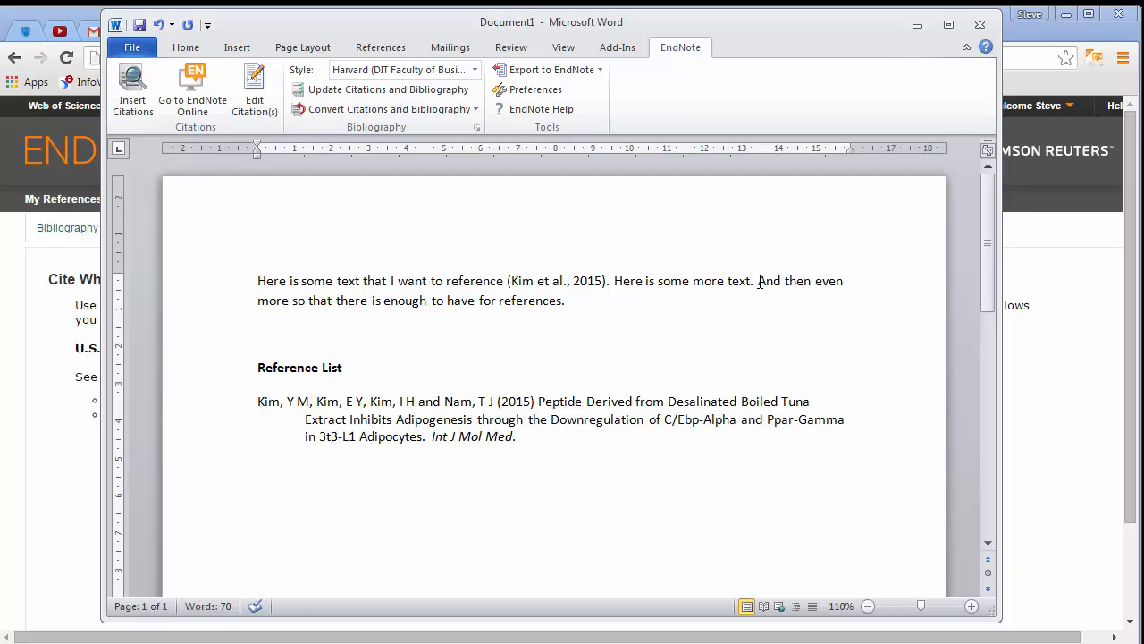
Insert a citation for the Kumar 2013, Ponugoti 2010 and Sterelny 2012 references after "Here is some more text"
click(754, 281)
click(131, 94)
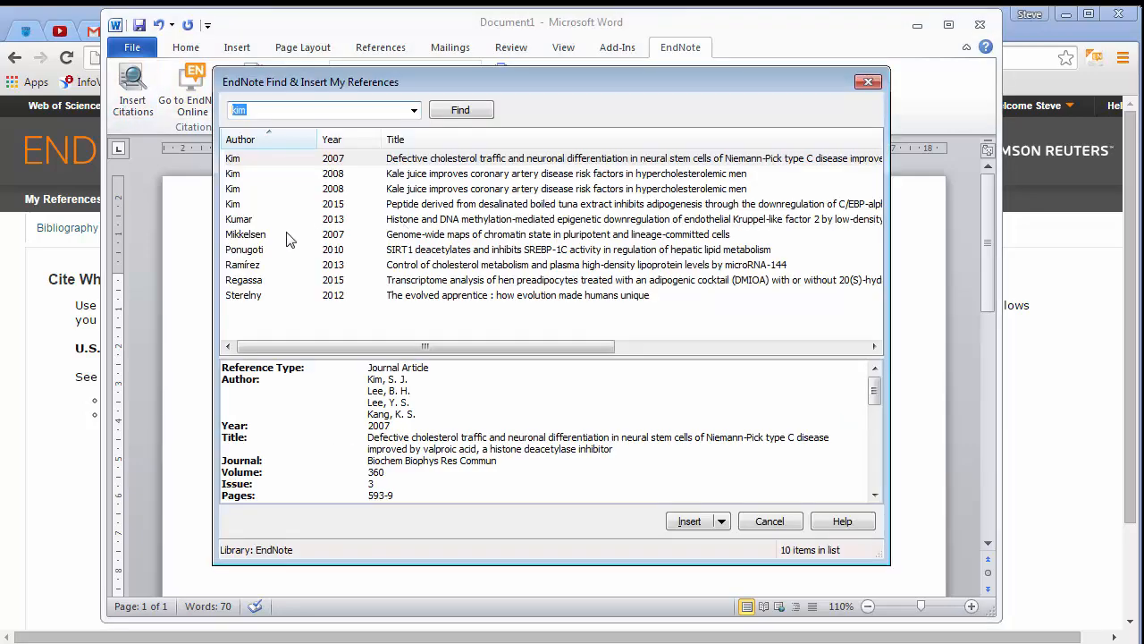
click(270, 281)
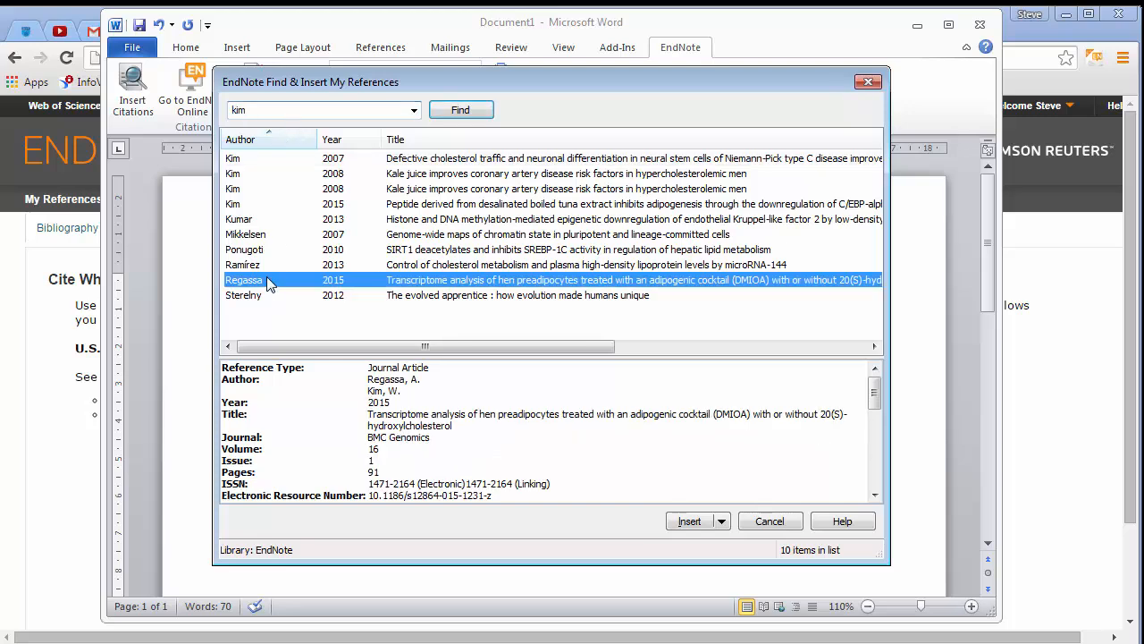
click(275, 301)
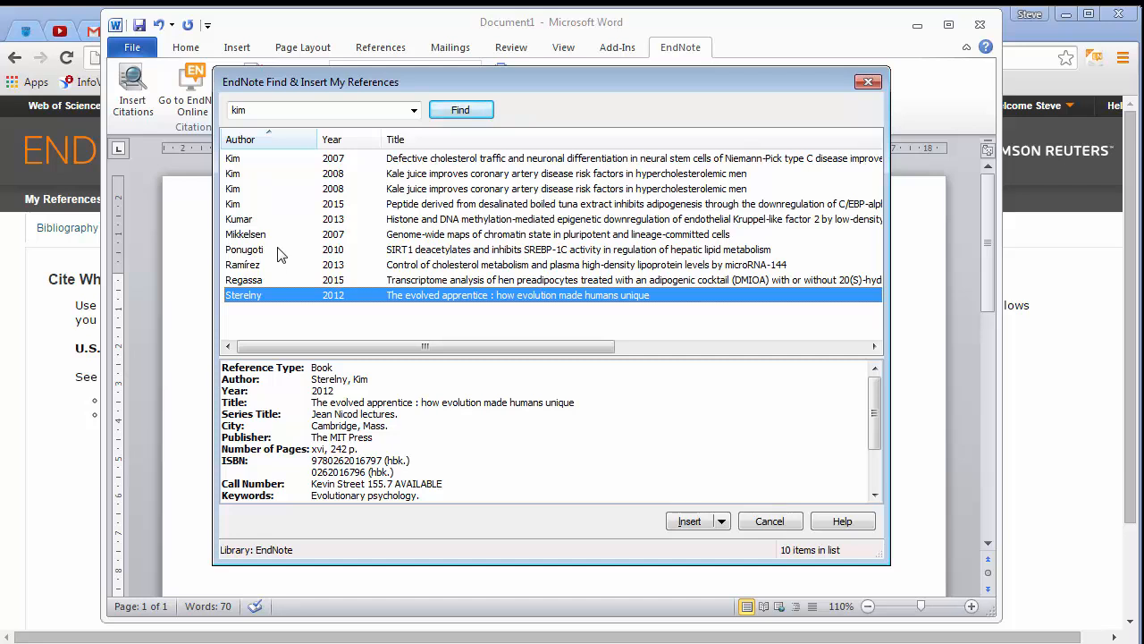
ctrl+click(278, 255)
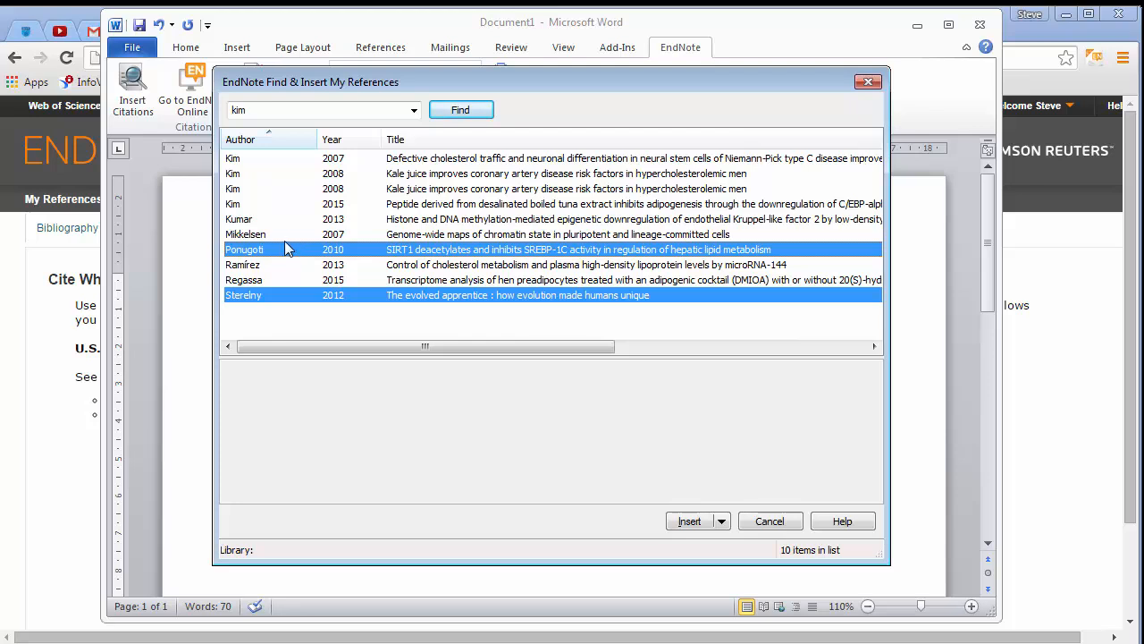
ctrl+click(284, 220)
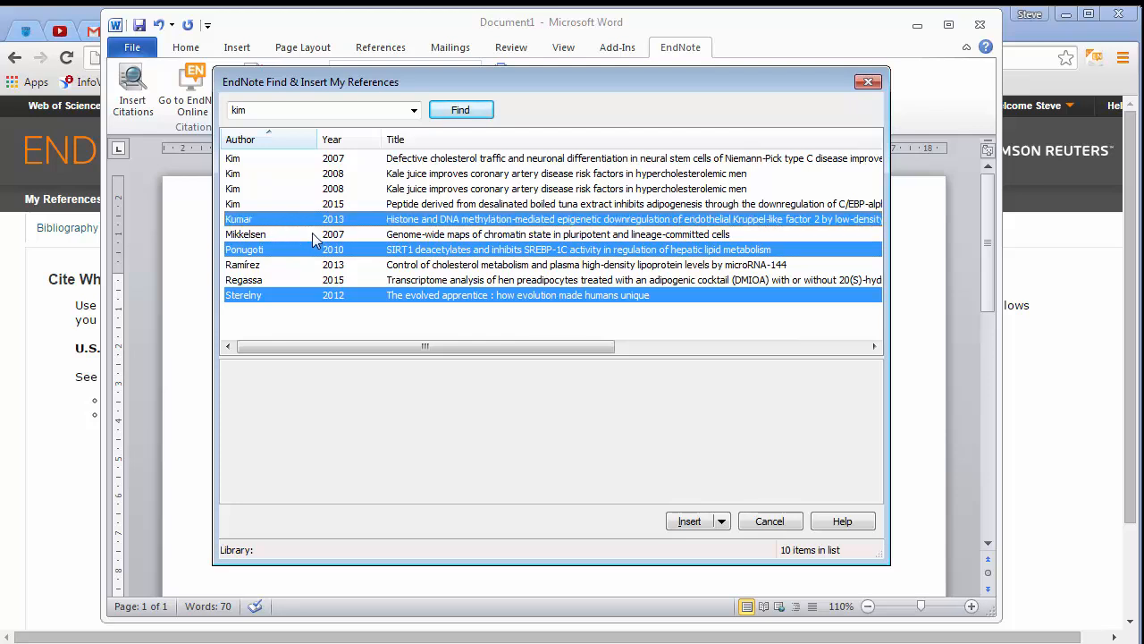
click(689, 521)
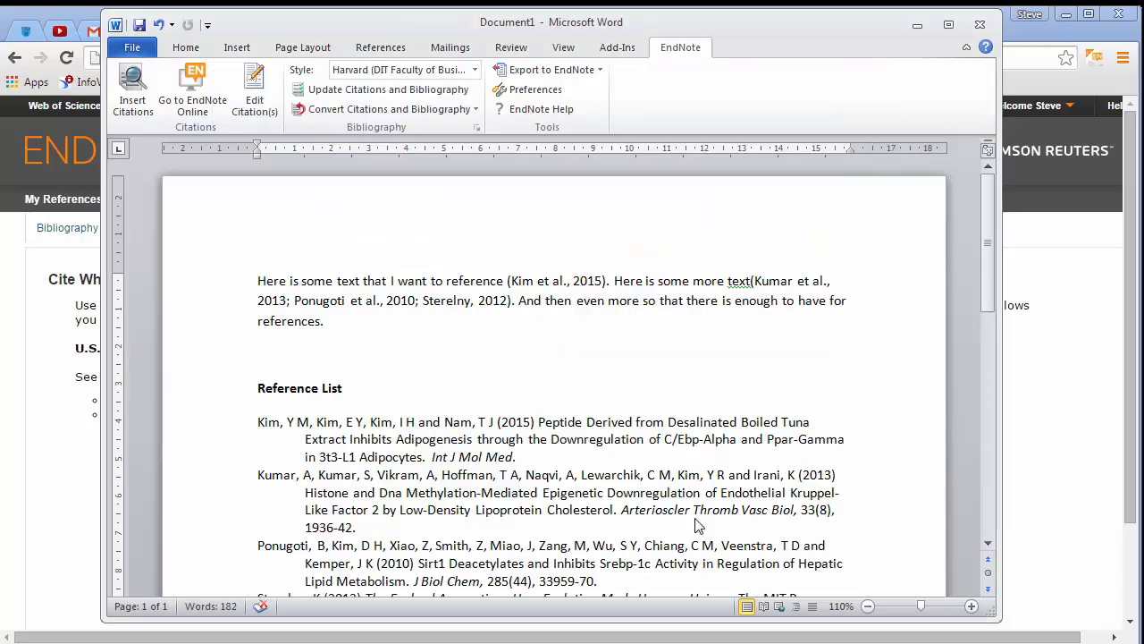
click(750, 284)
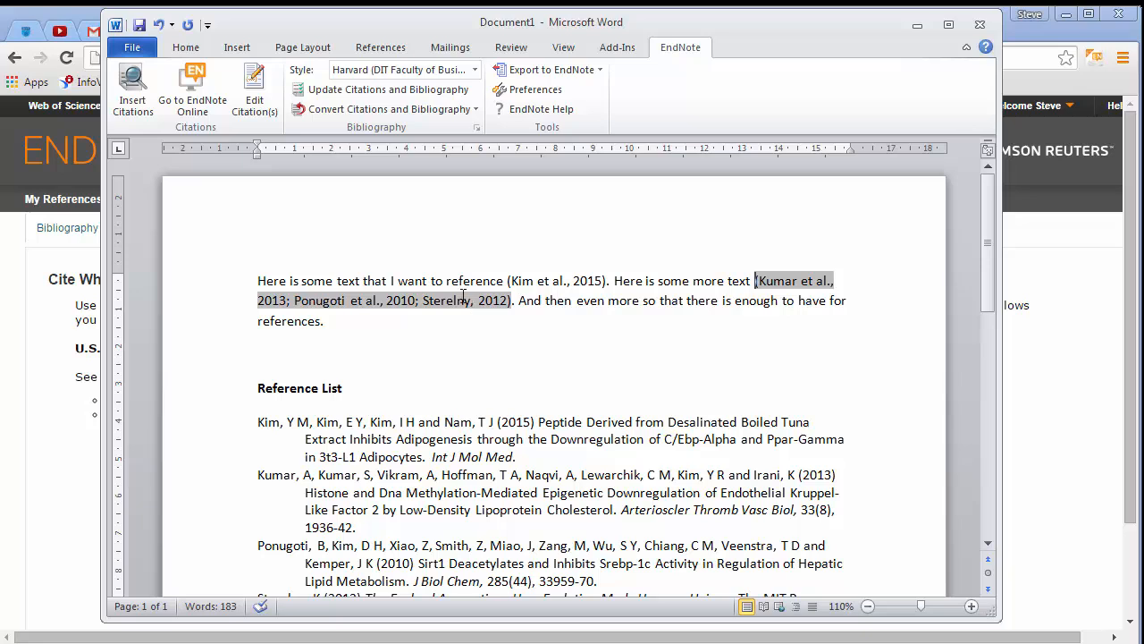
scroll(456, 308, down, 2)
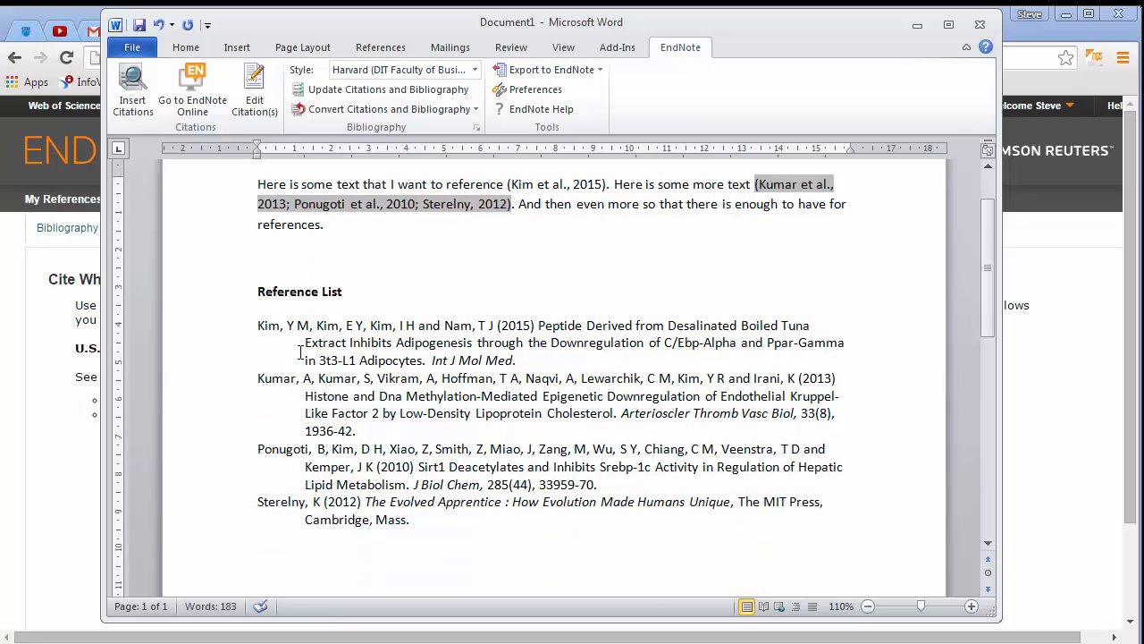
scroll(580, 529, up, 1)
Add the 2007 Mikkelsen genome-wide chromatin maps article to the existing Kim 2015 citation
click(378, 274)
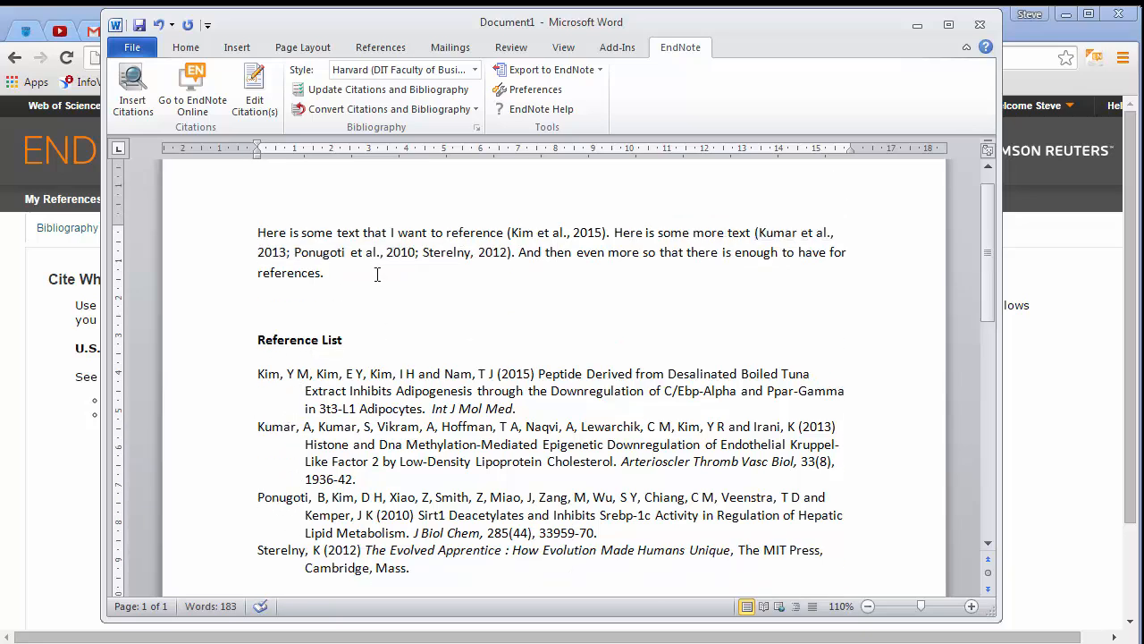
click(583, 233)
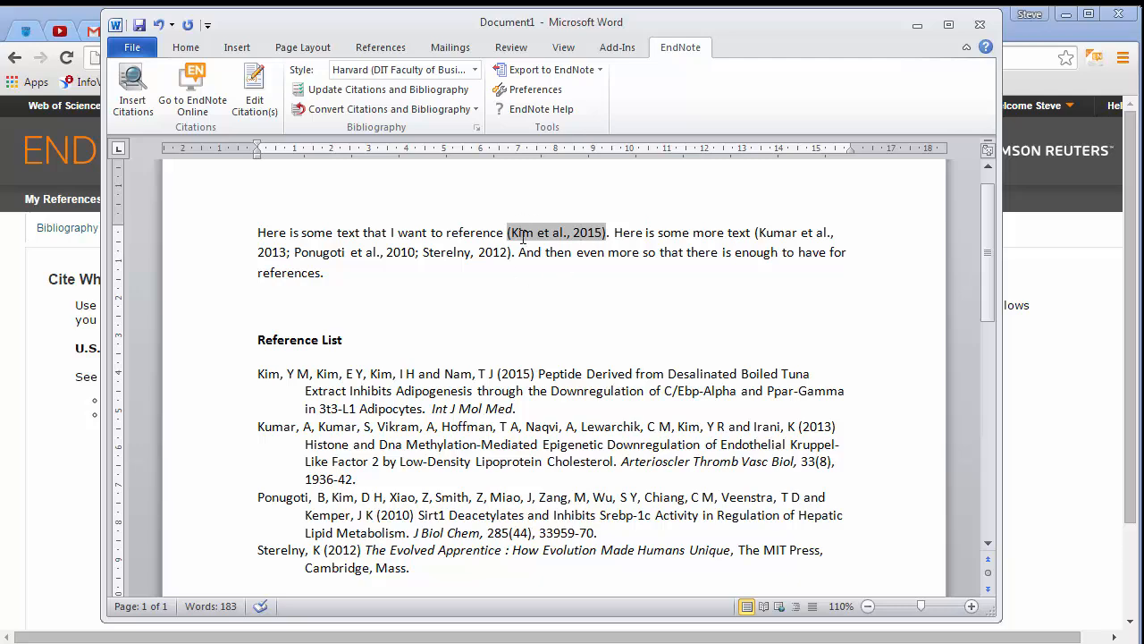
click(132, 89)
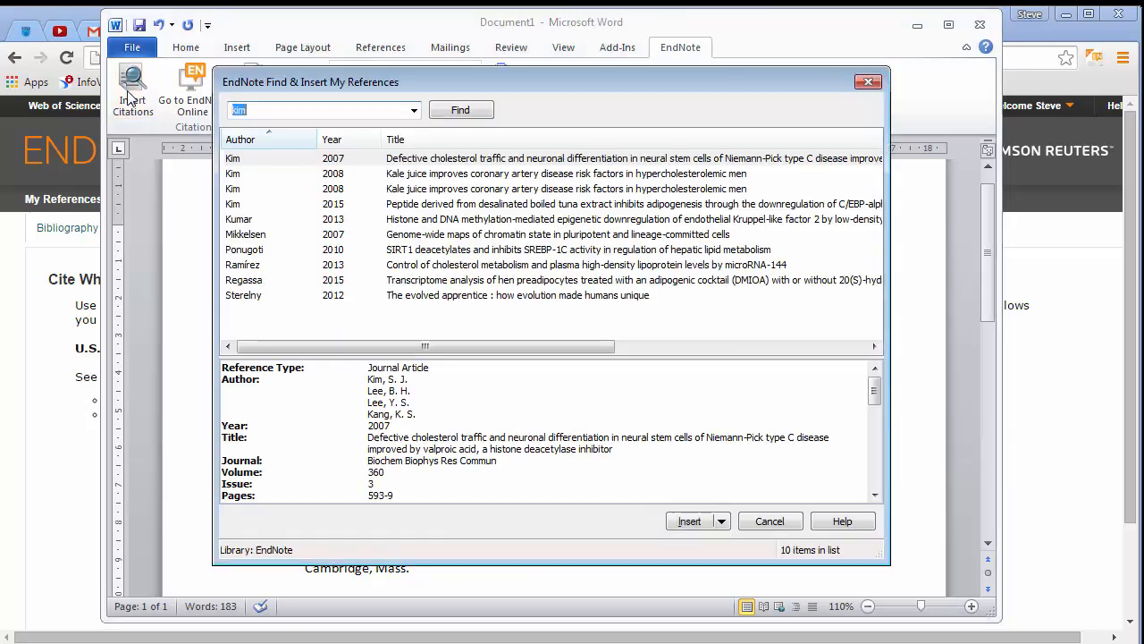
click(262, 235)
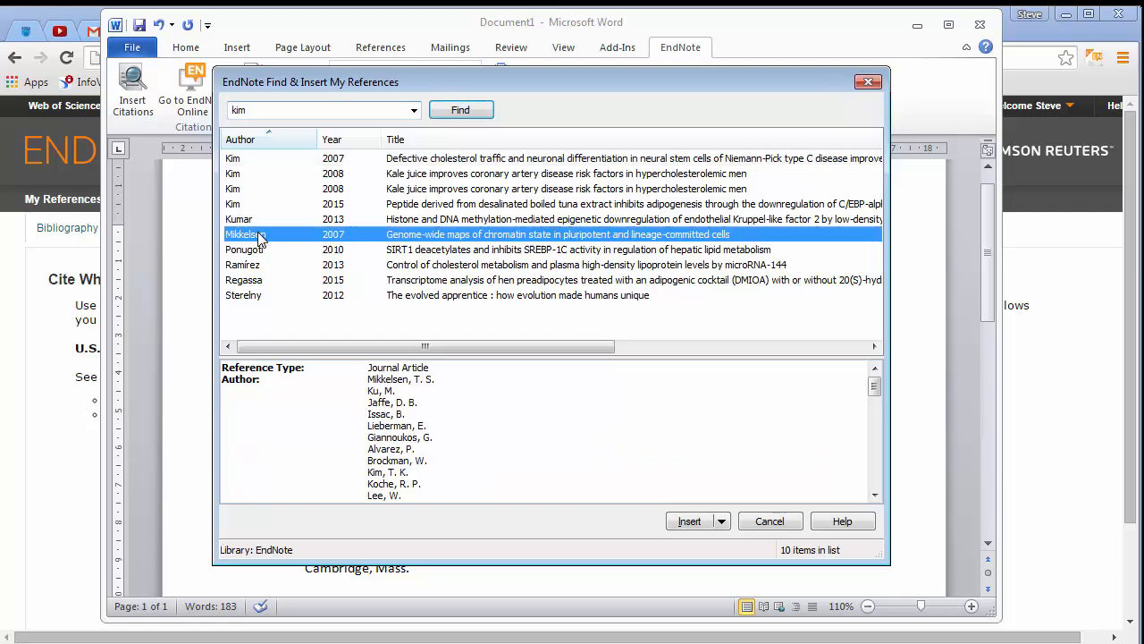
click(710, 524)
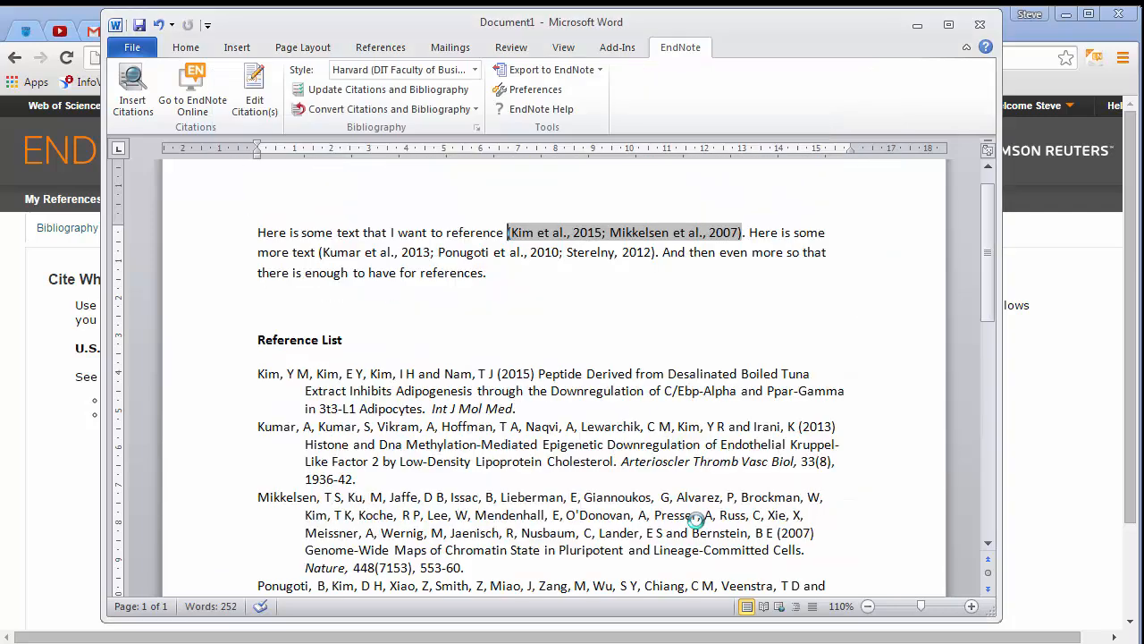
Change the document's citation style to ACS
scroll(489, 282, down, 2)
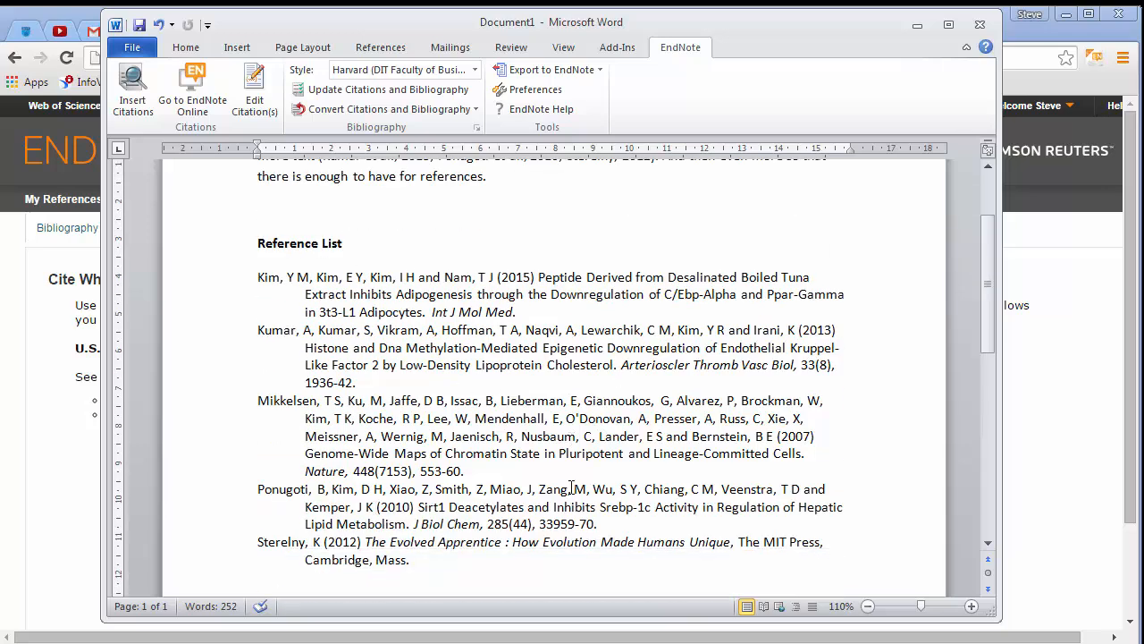
scroll(386, 409, up, 3)
click(630, 354)
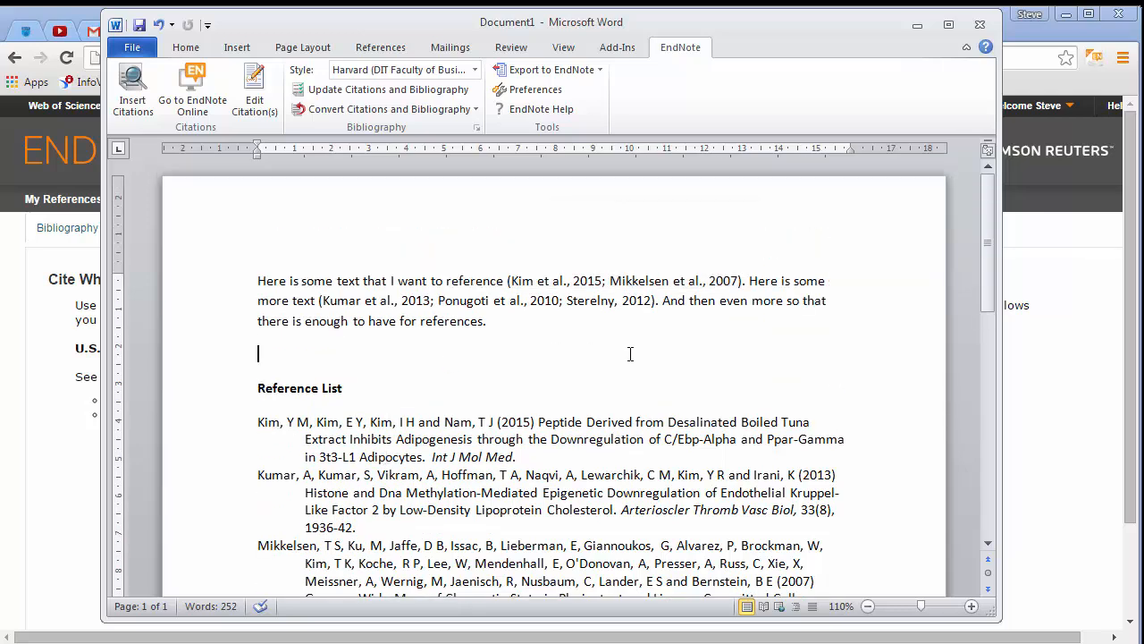
click(475, 68)
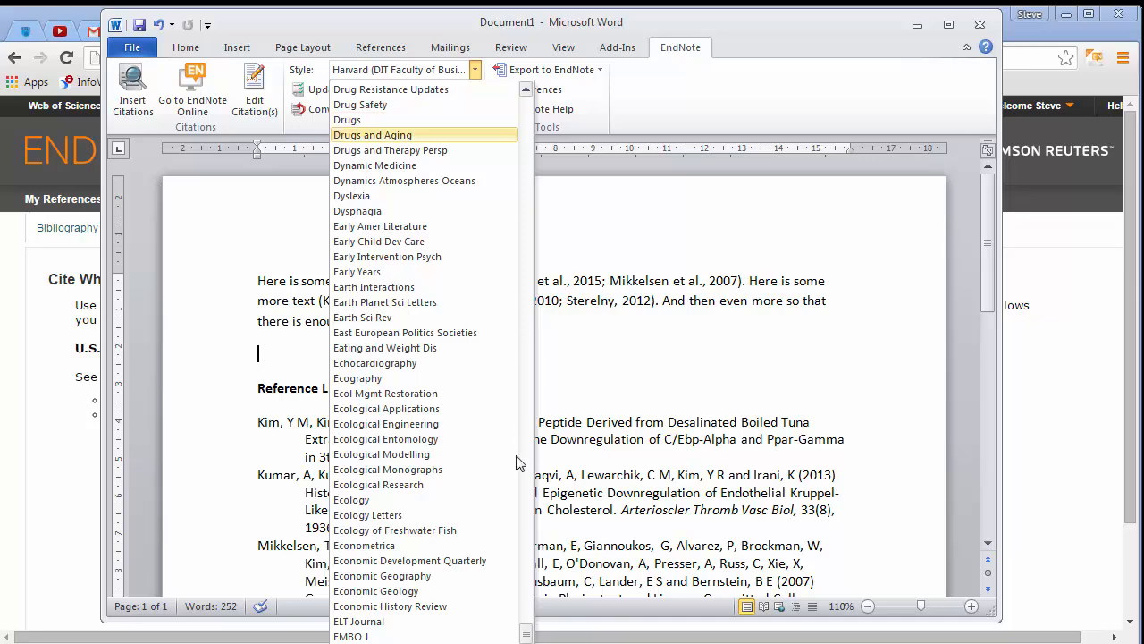
drag(526, 633, 525, 87)
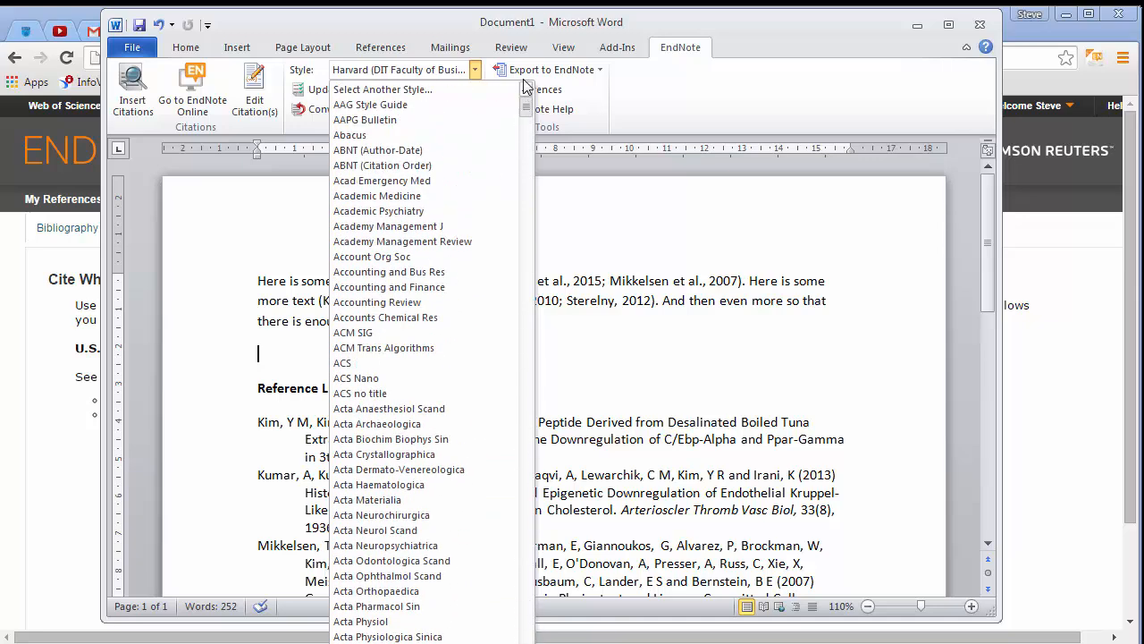
click(456, 365)
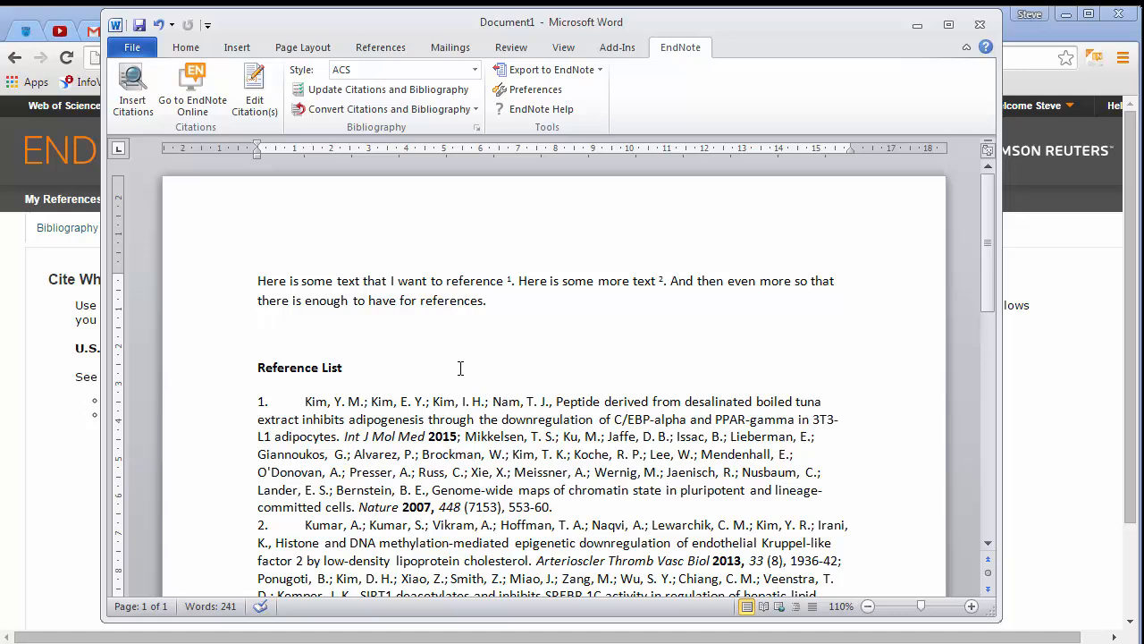
Change the document's citation style to Cell
click(475, 72)
scroll(490, 334, down, 5)
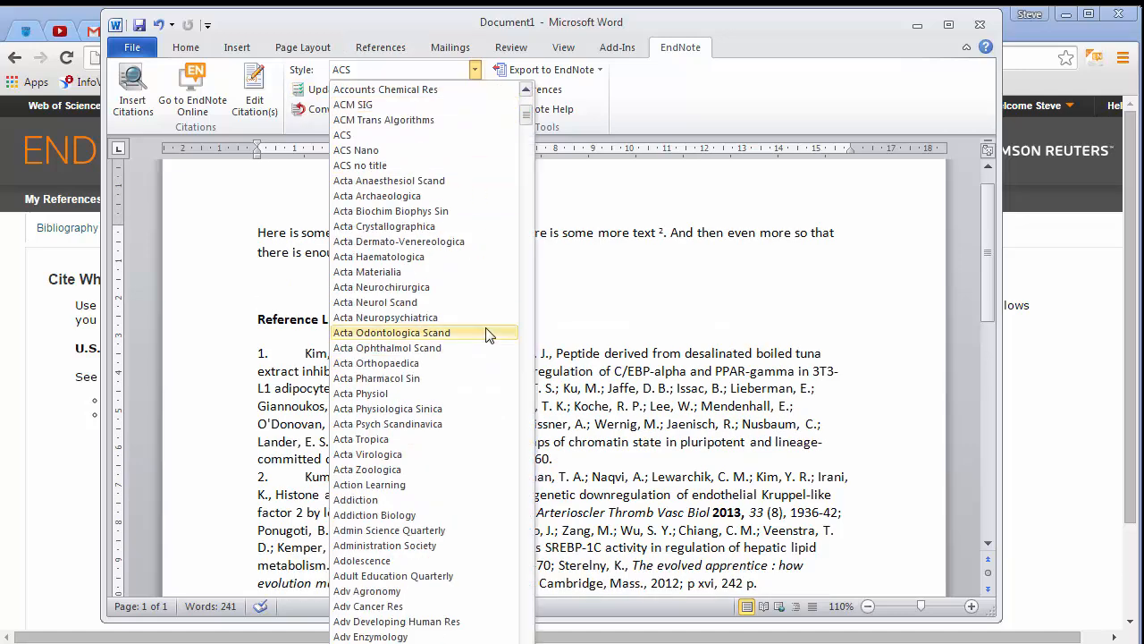
scroll(490, 335, down, 10)
scroll(490, 331, down, 20)
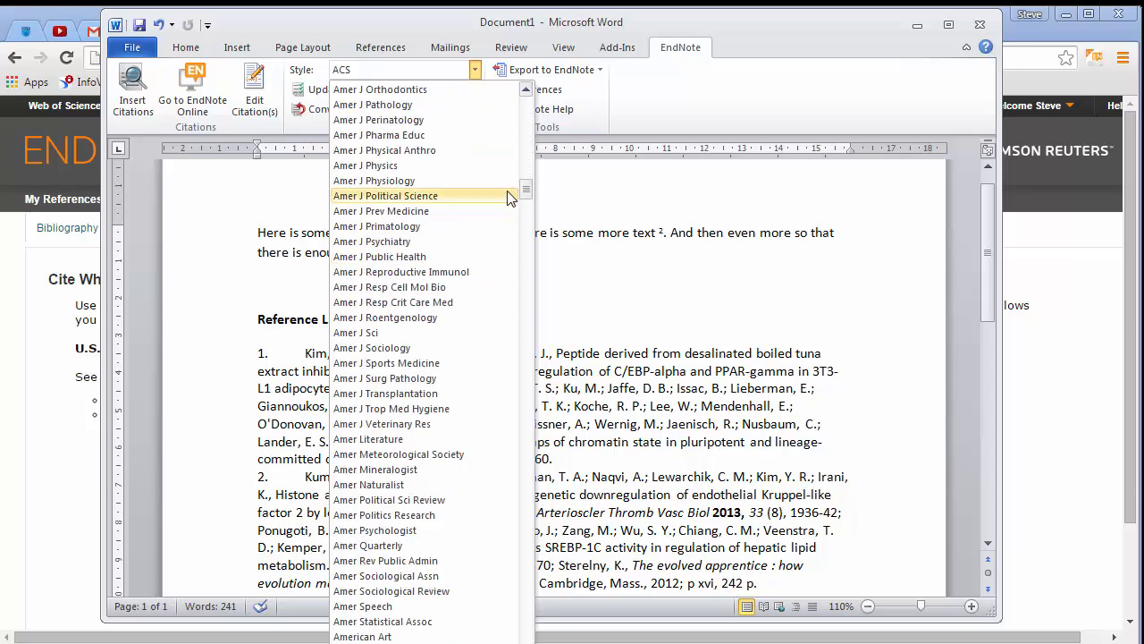
drag(525, 189, 531, 360)
drag(536, 407, 539, 460)
click(483, 406)
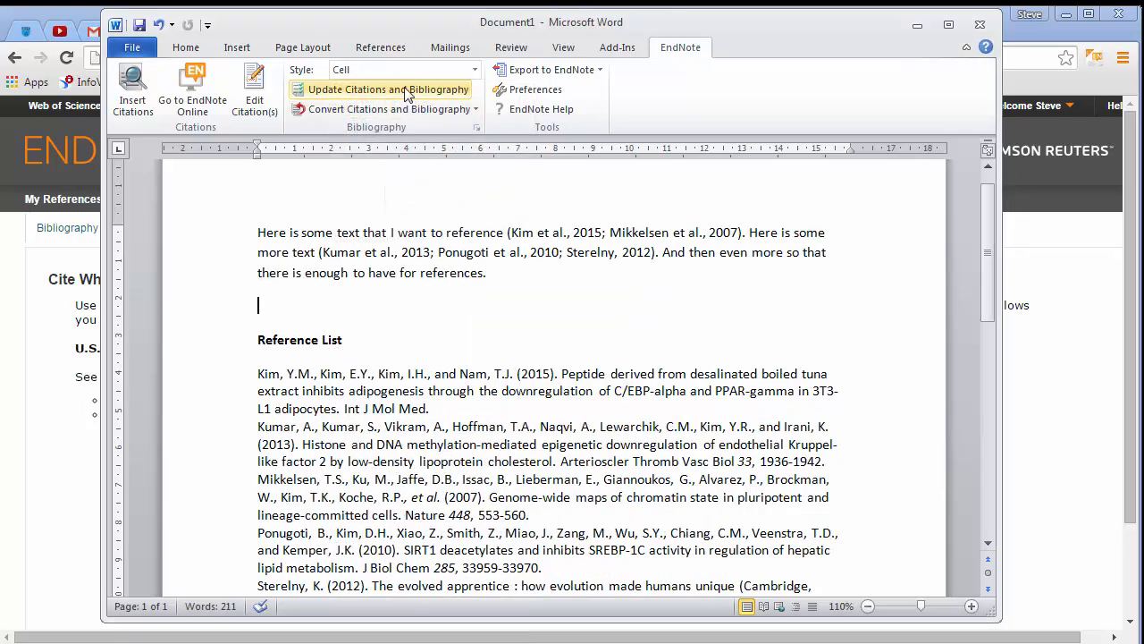
Switch the citation style to Cancer Cell and then to BMC Medical Education
click(474, 70)
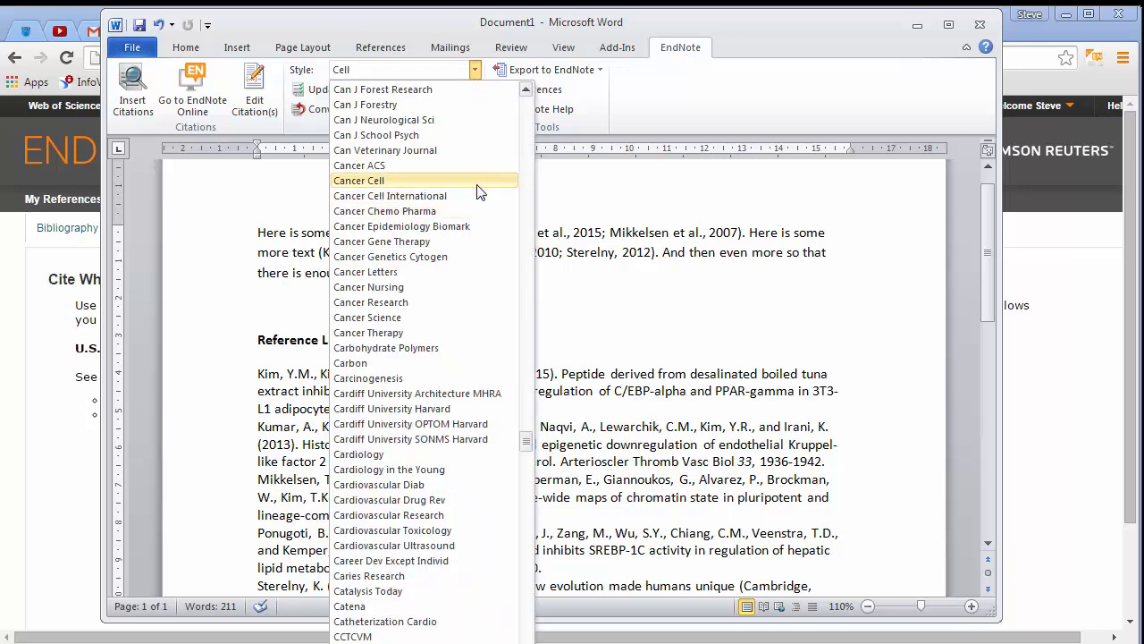
click(481, 181)
click(475, 69)
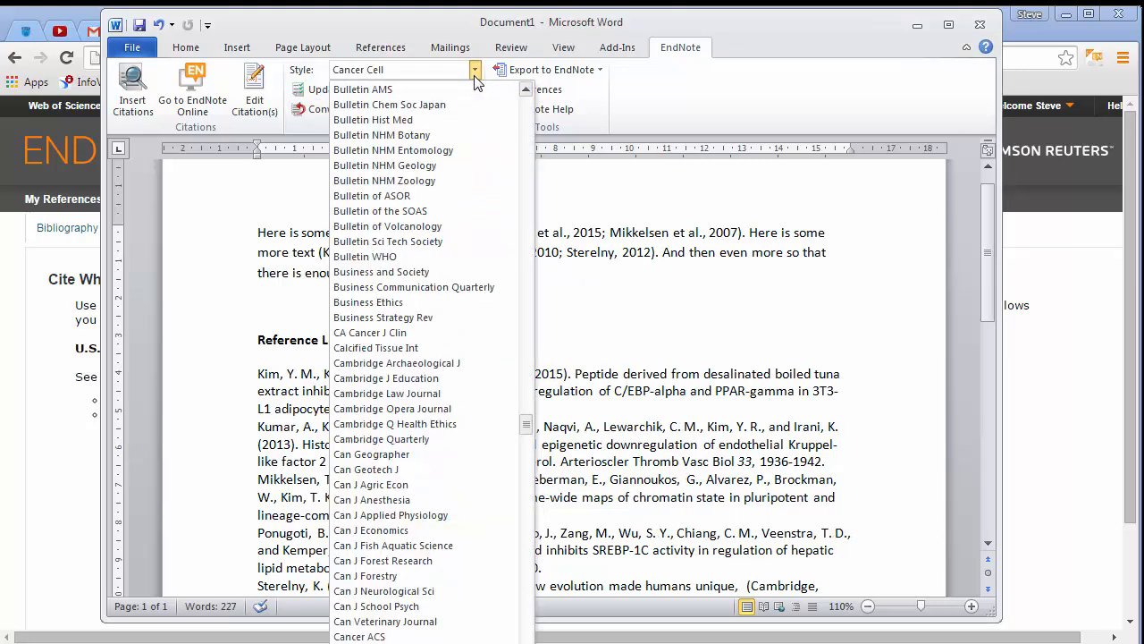
drag(530, 429, 524, 374)
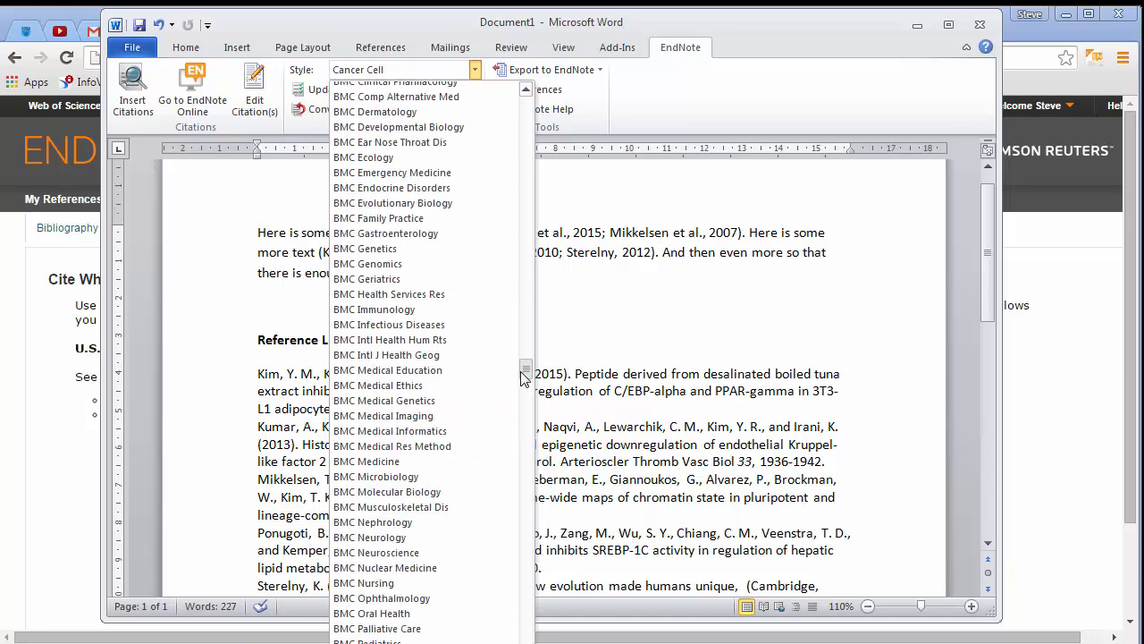
click(462, 370)
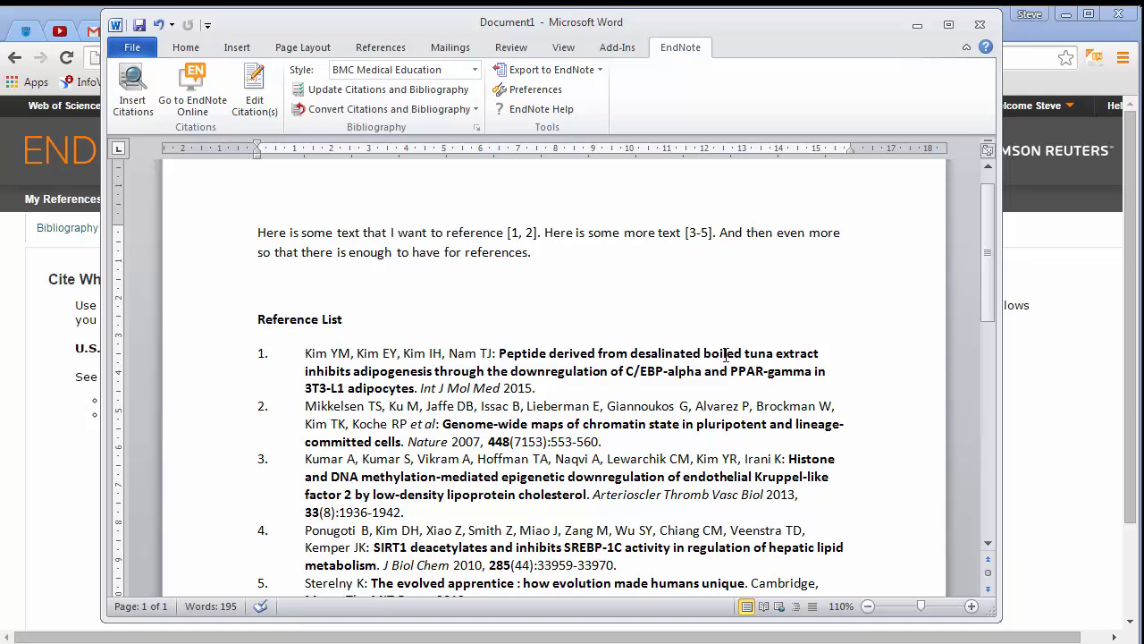
Add the 2015 Regassa hen preadipocytes article to the first citation group
click(707, 238)
click(521, 235)
click(132, 111)
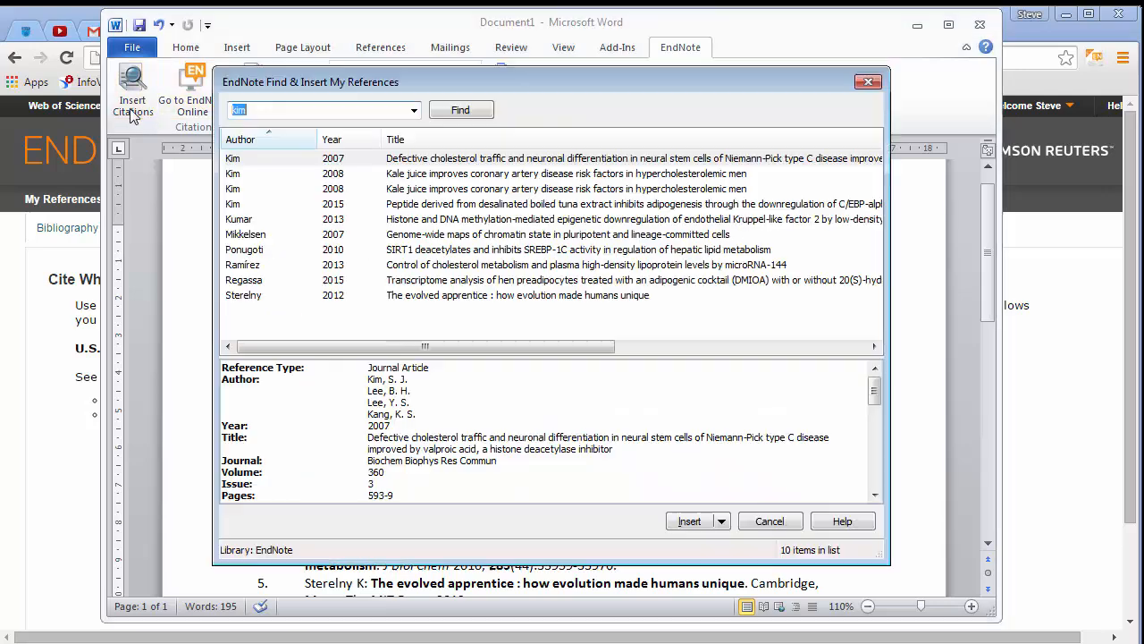
click(291, 280)
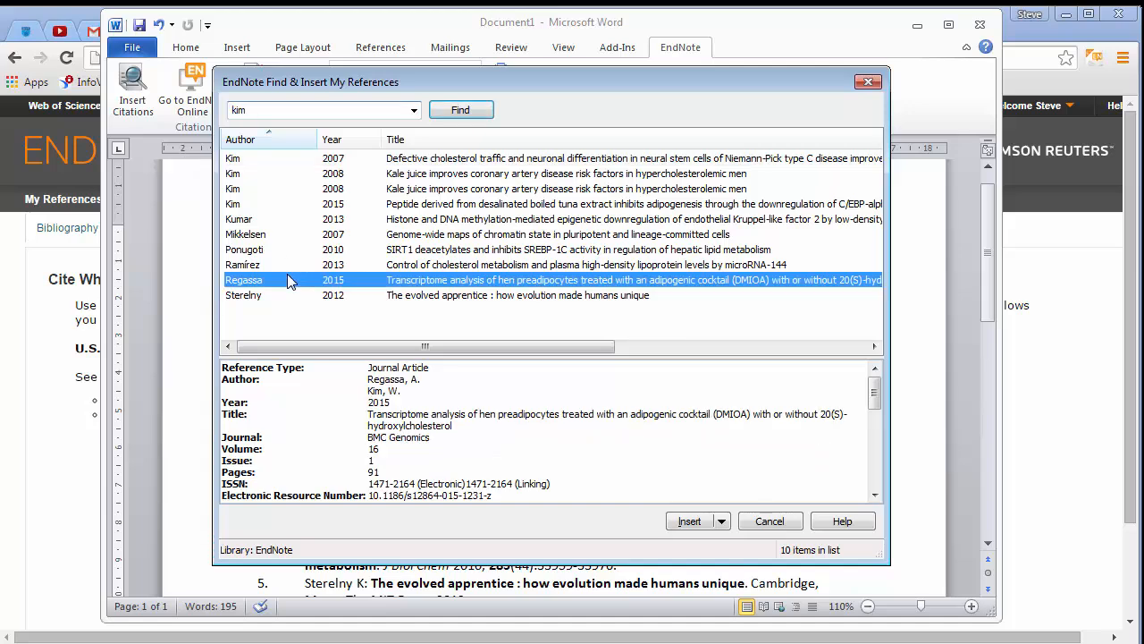
click(689, 523)
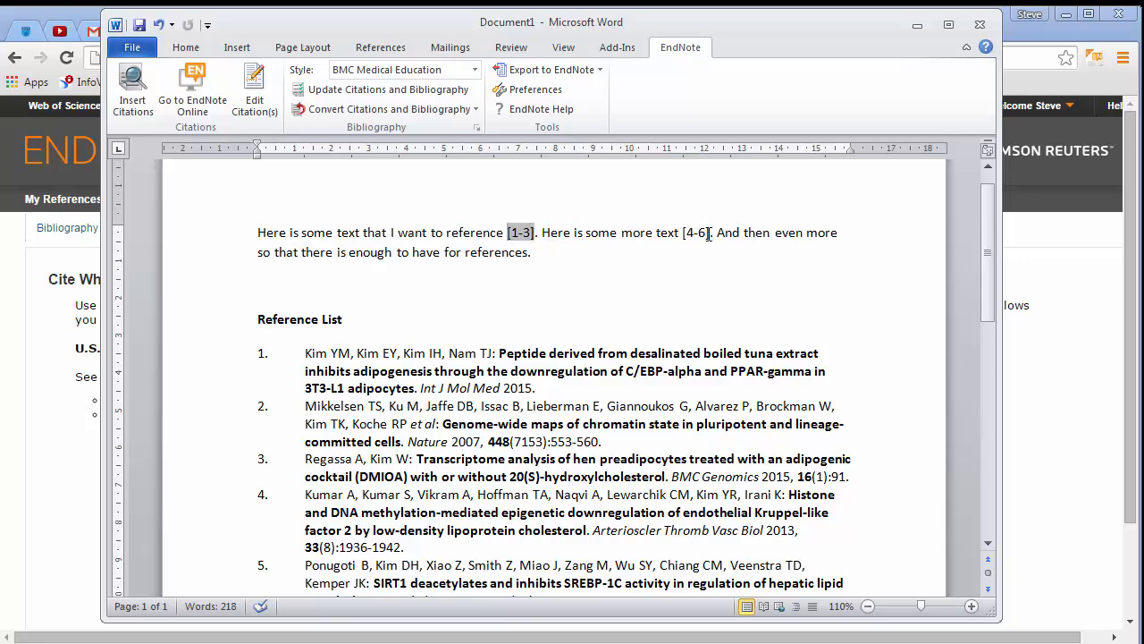
Undo the last edit and review the reference list
click(158, 25)
scroll(706, 293, down, 2)
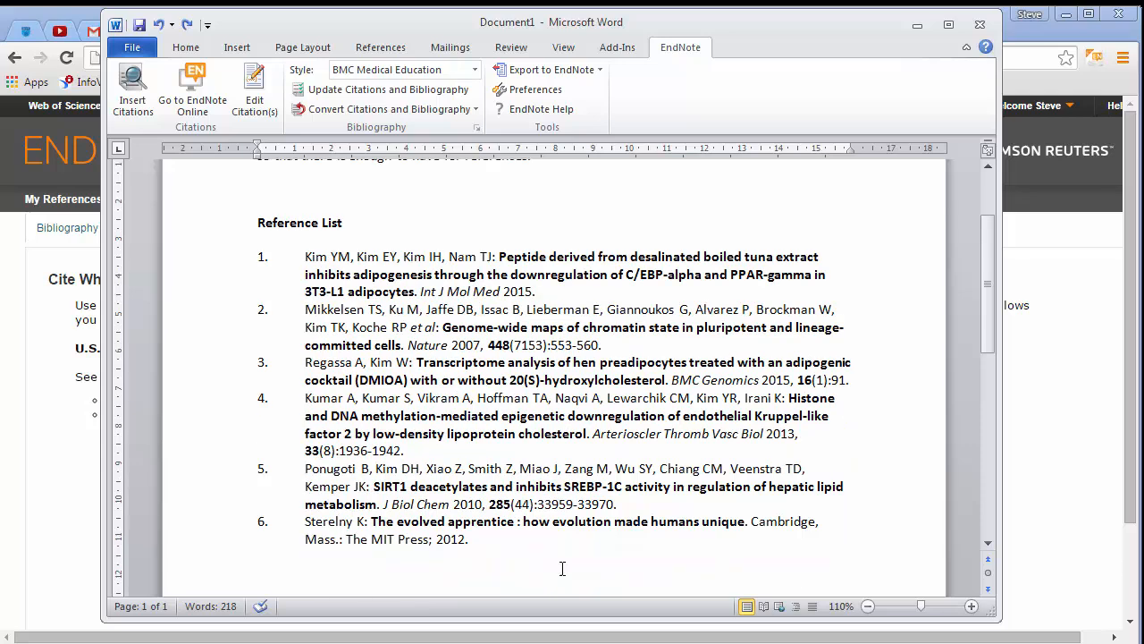
scroll(367, 371, up, 2)
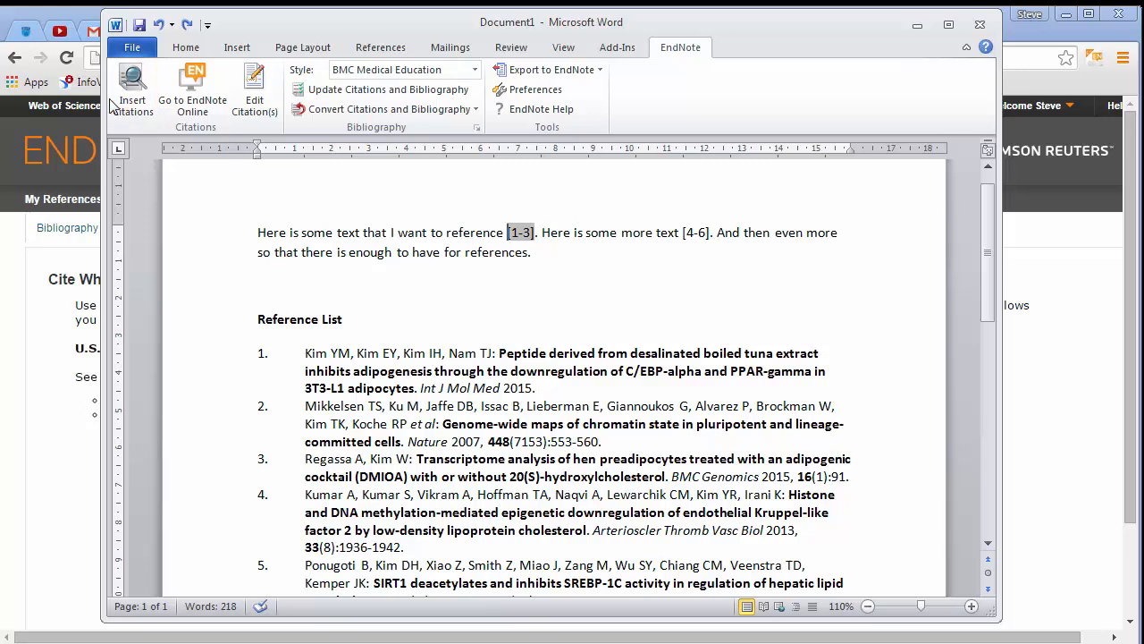
click(136, 93)
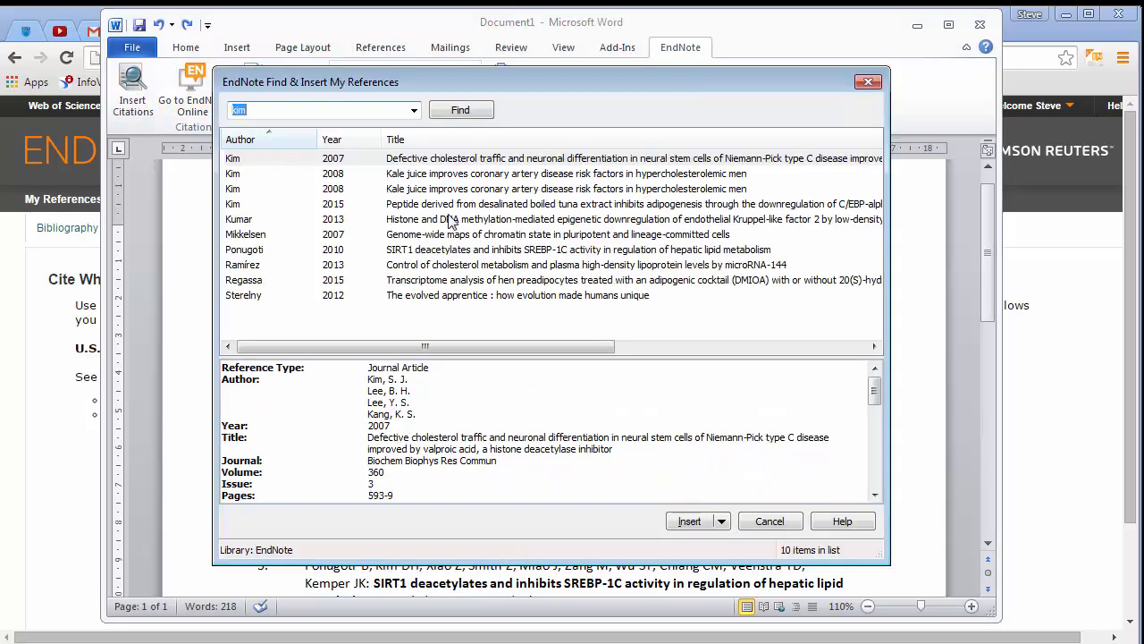
click(873, 87)
click(677, 286)
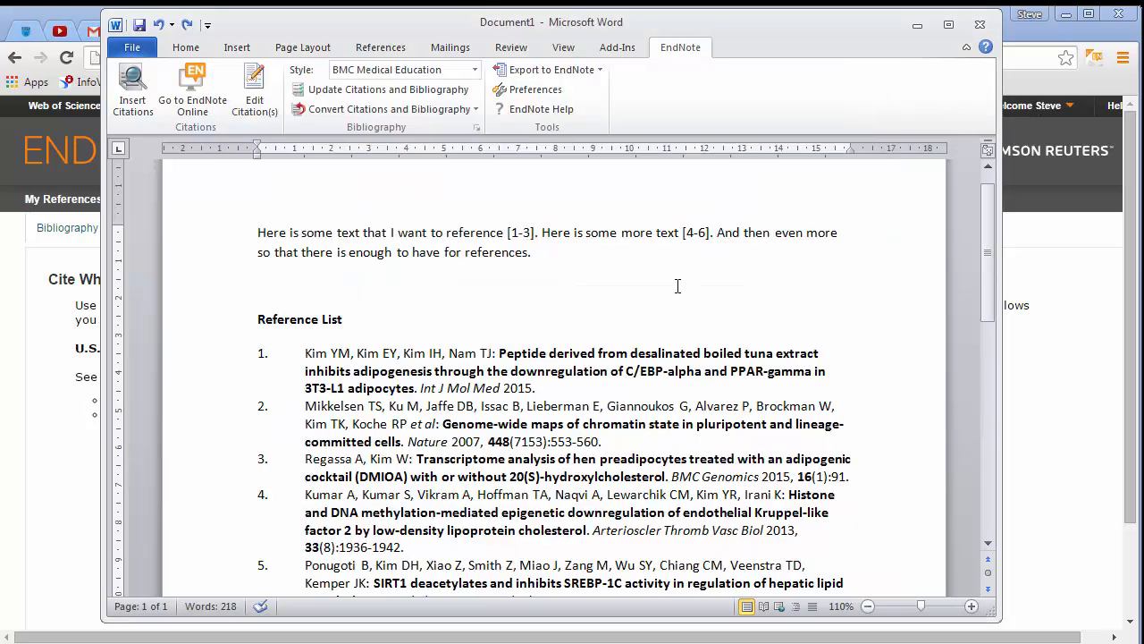
Change the document's citation style to Circulation Research
scroll(677, 286, down, 1)
click(475, 70)
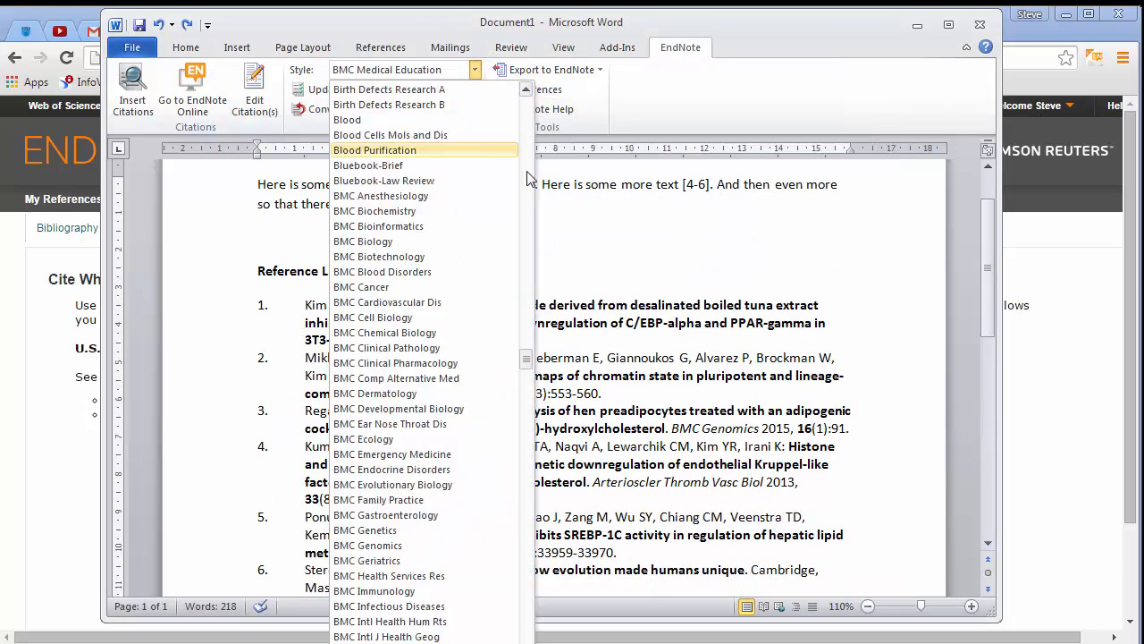
drag(533, 356, 527, 490)
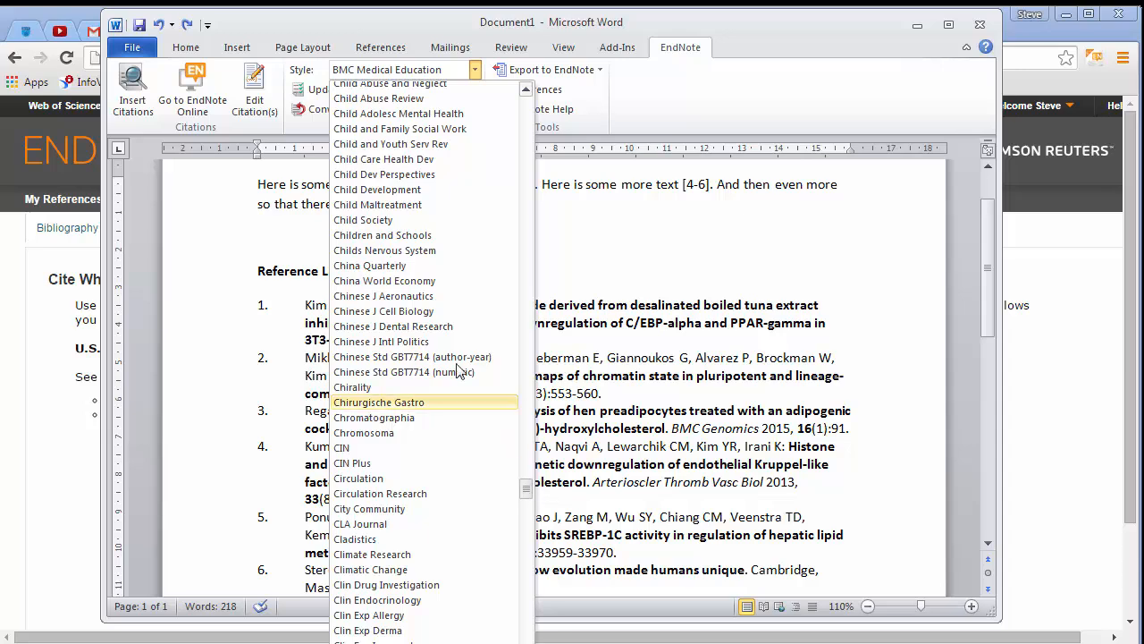
click(416, 494)
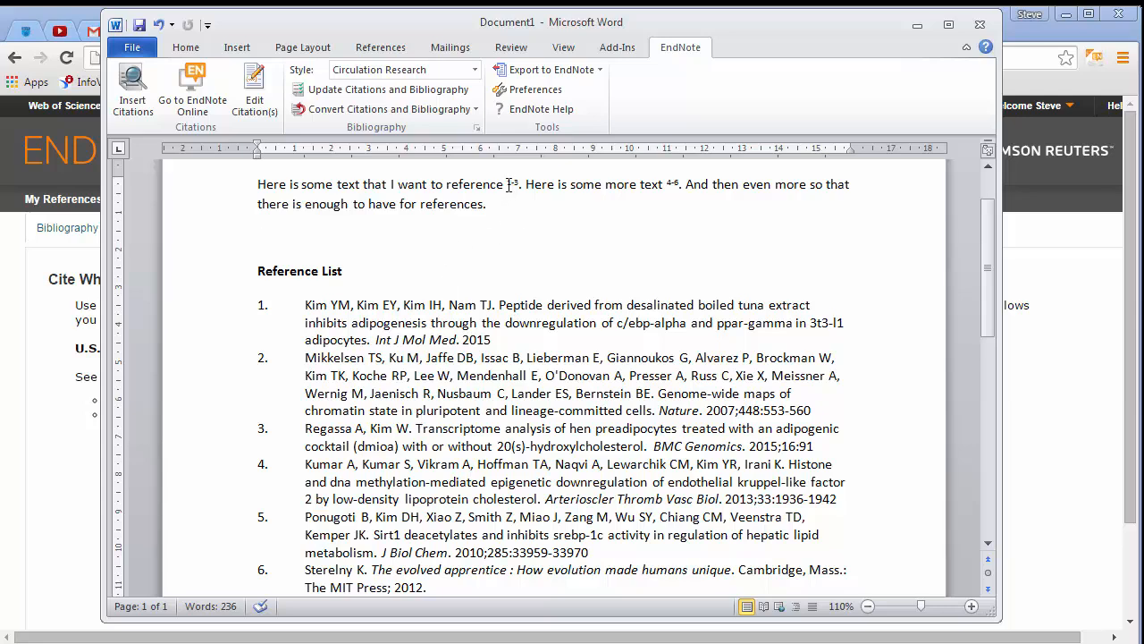
Switch the citation style to Harvard (DIT Faculty of Busi…) and review the reformatted citations and reference list
click(474, 70)
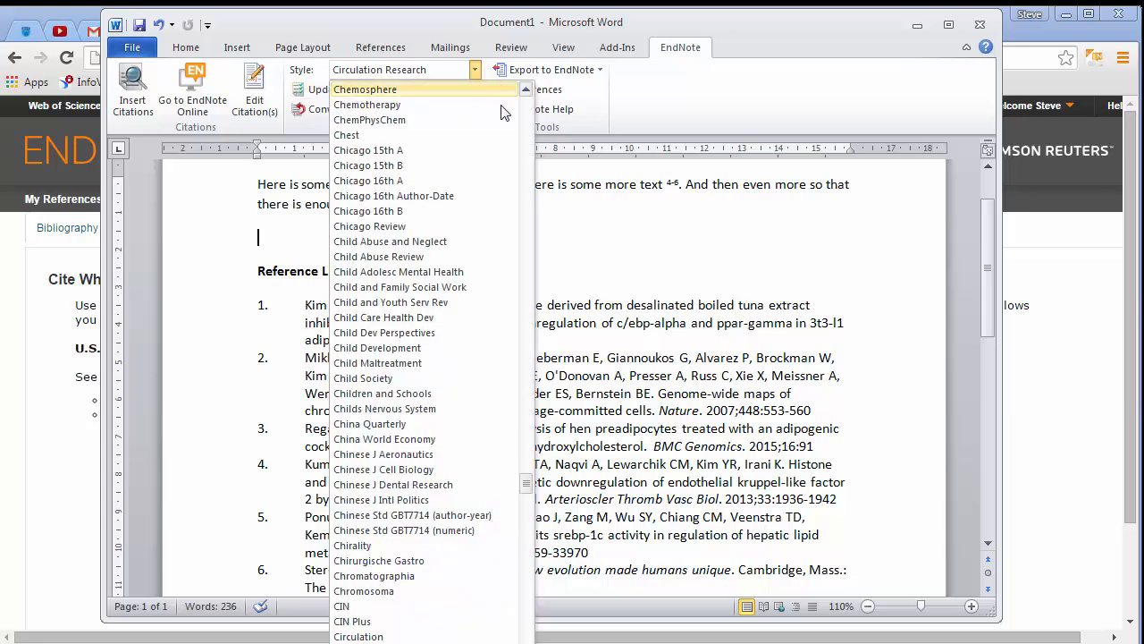
drag(529, 490, 528, 639)
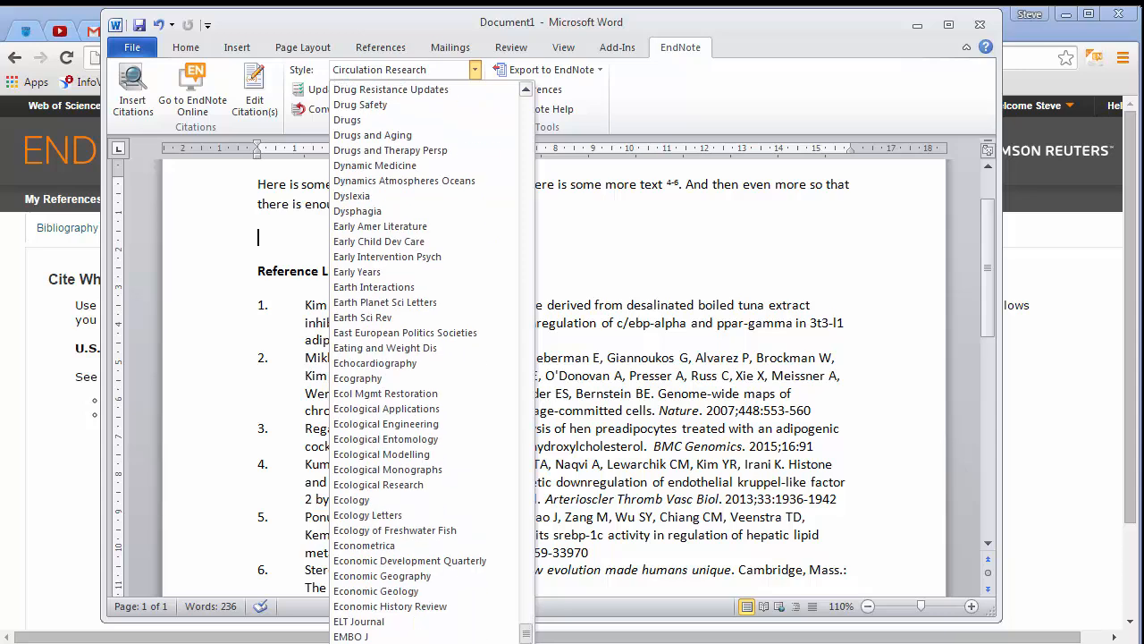
click(429, 641)
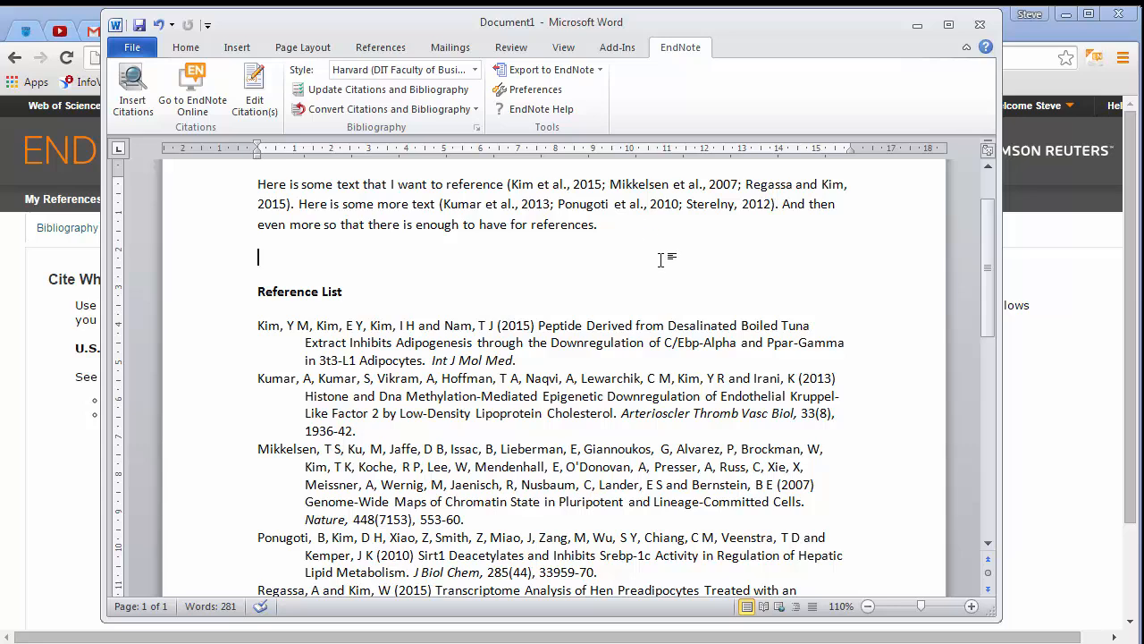
scroll(641, 309, down, 1)
scroll(641, 310, down, 1)
scroll(641, 309, up, 4)
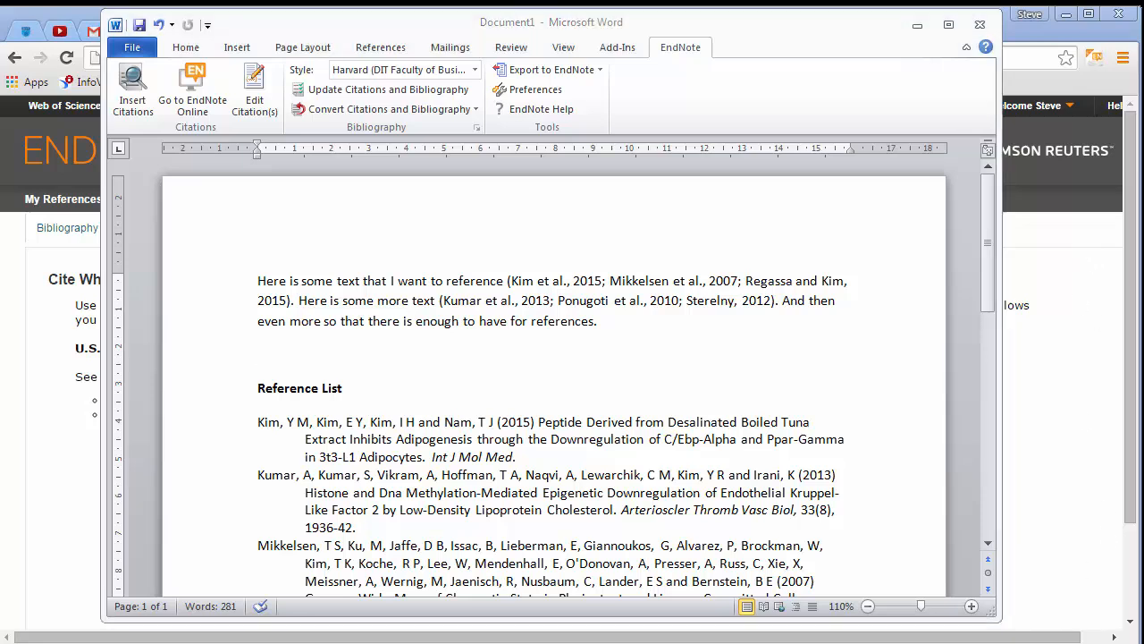
Switch to the EndNote online My References library and return to the Word document
click(917, 25)
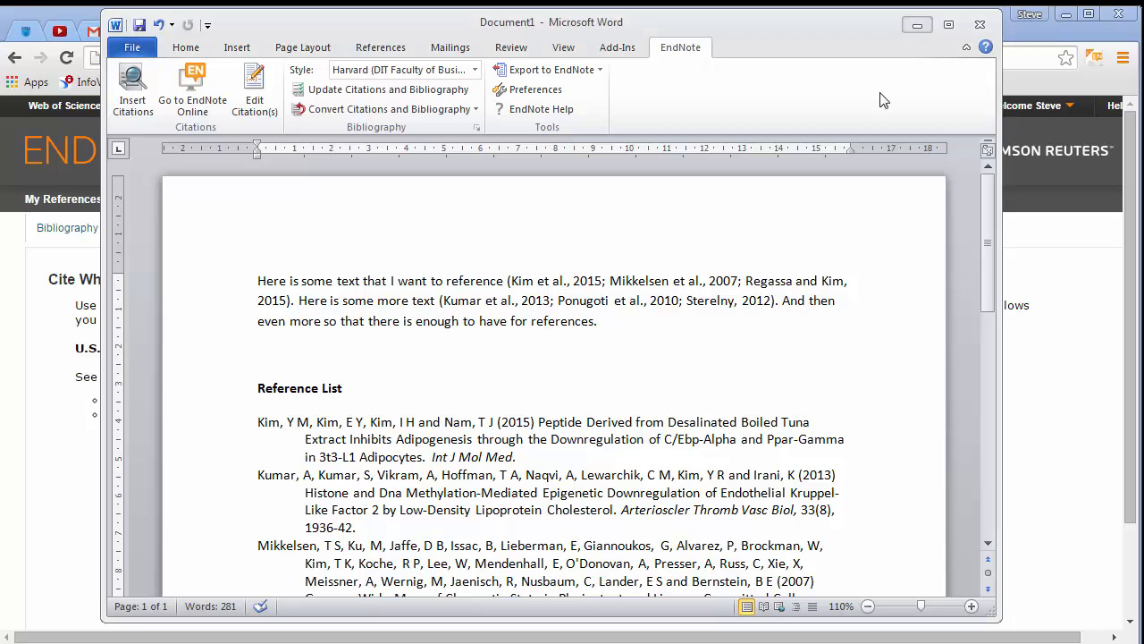
click(43, 203)
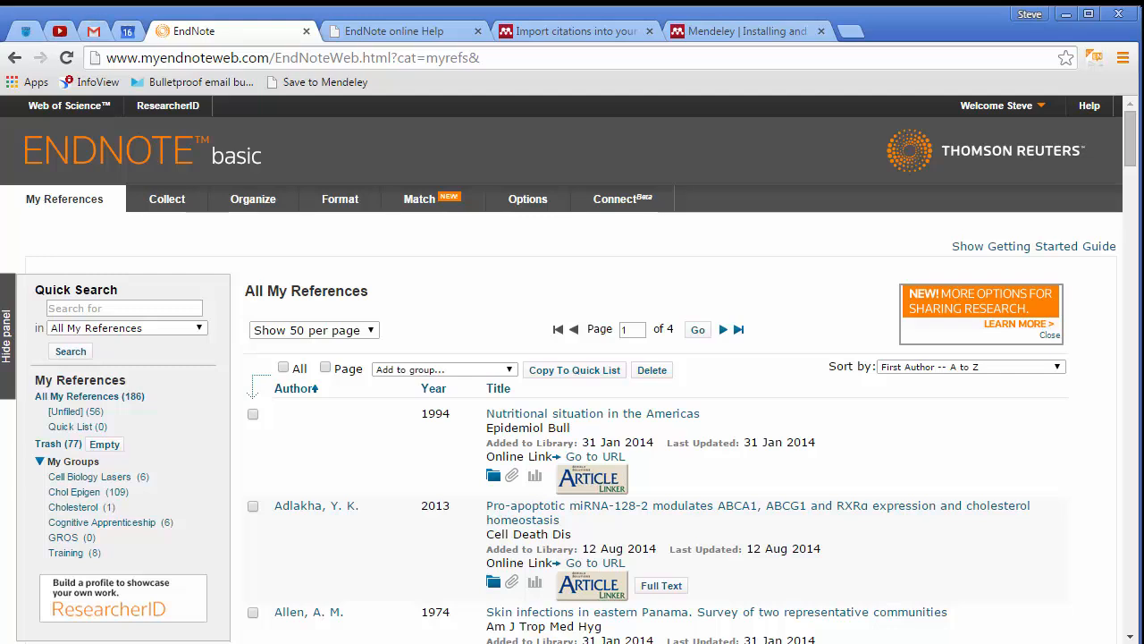
key(alt+Tab)
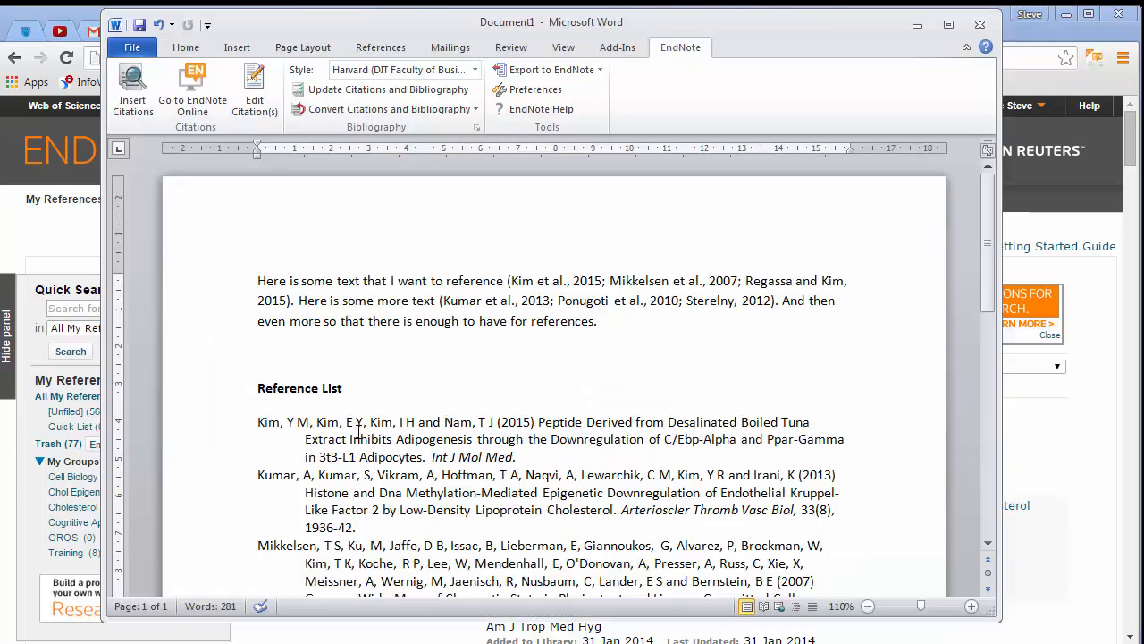
Highlight the Kim et al., 2015 in-text citation and its matching reference list entry, finishing by minimizing Word
mouse_move(258, 421)
mouse_down()
mouse_move(368, 422)
mouse_move(526, 457)
mouse_up()
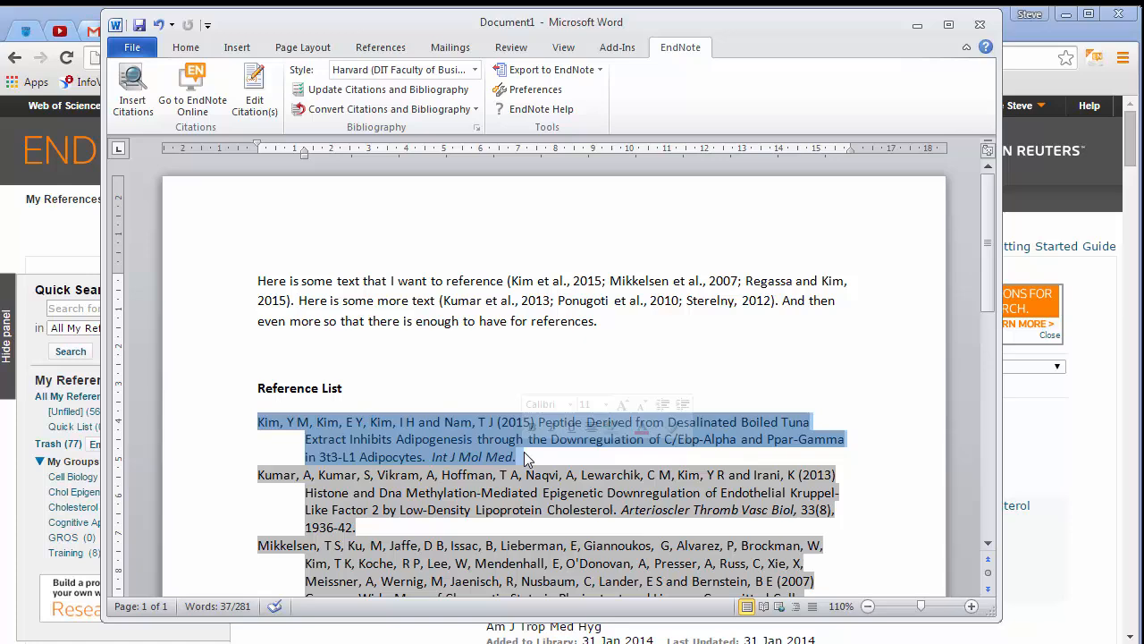
click(519, 279)
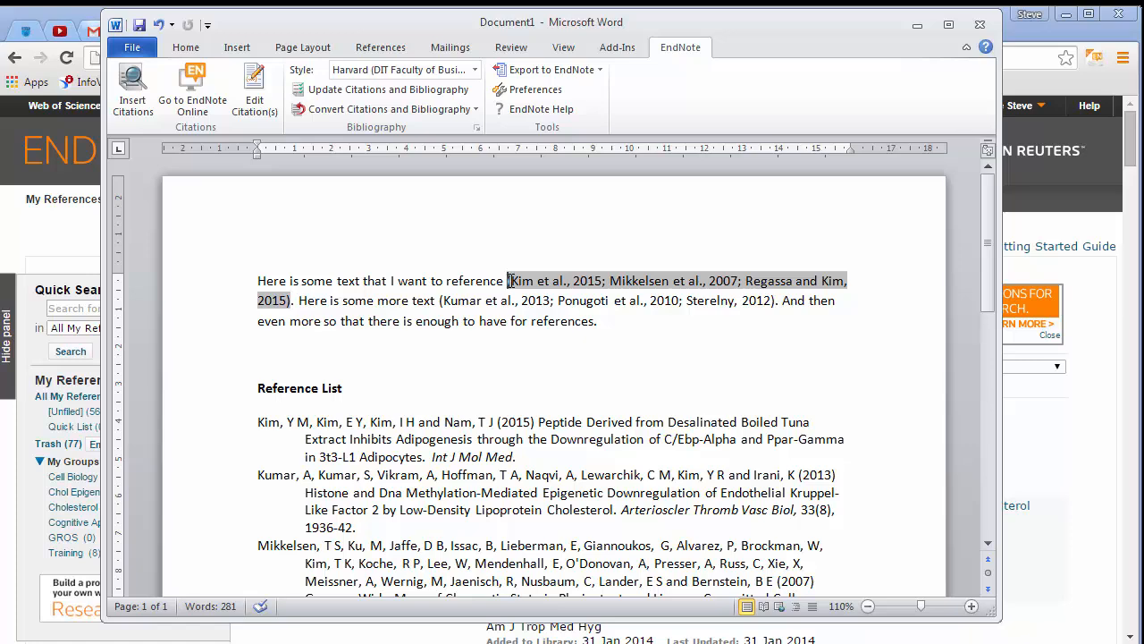
drag(506, 280, 607, 281)
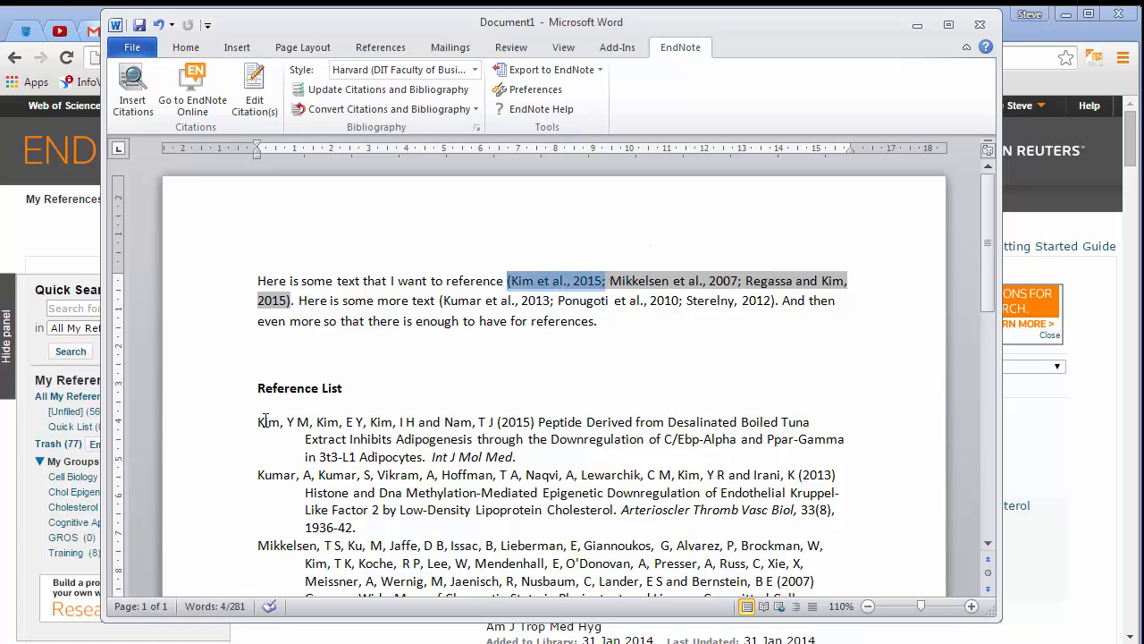
mouse_move(266, 422)
mouse_down()
mouse_move(513, 423)
mouse_move(534, 450)
mouse_up()
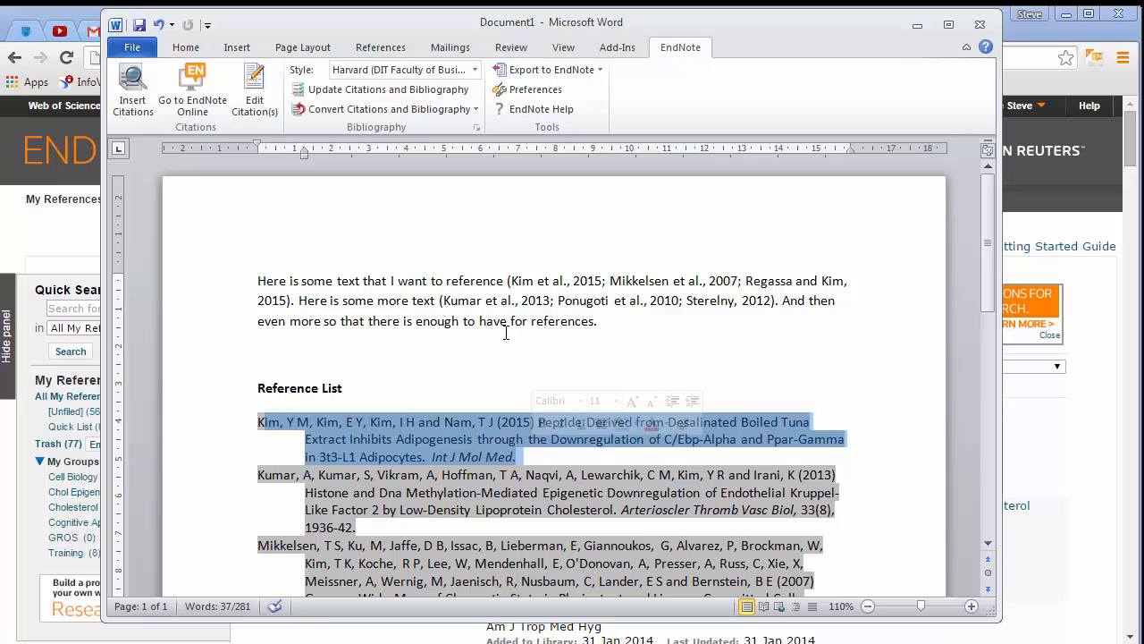
click(916, 25)
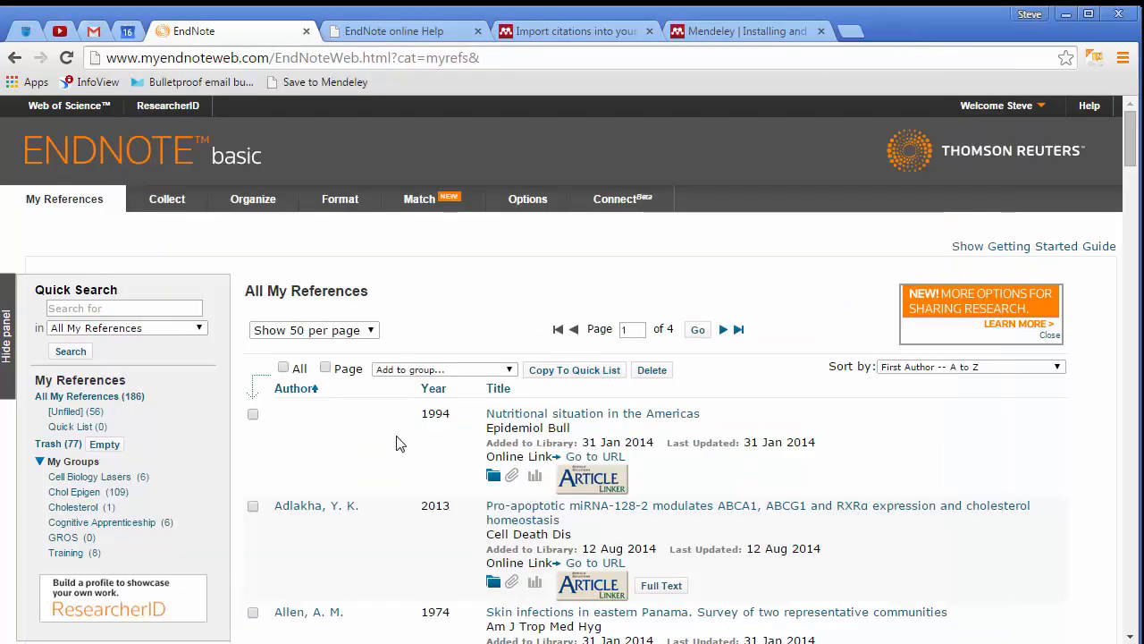